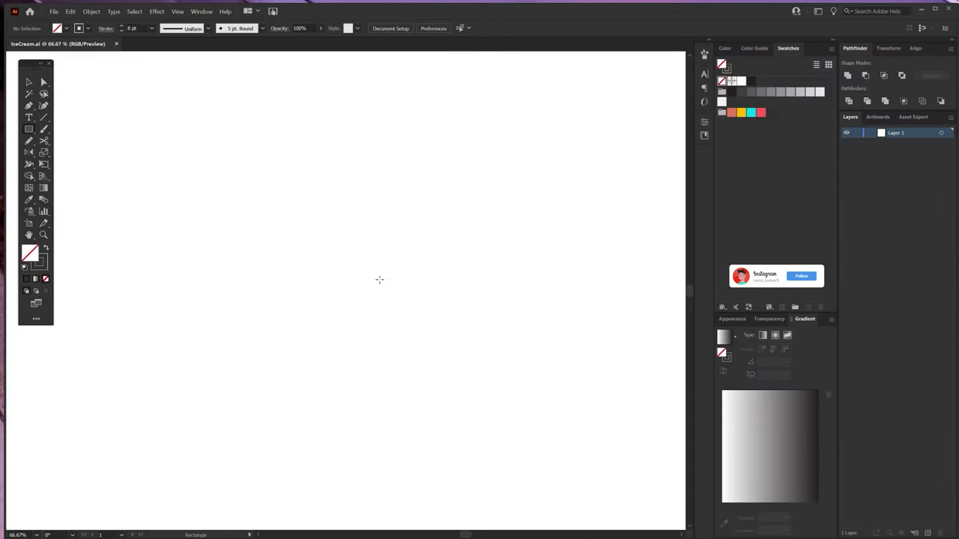
# - Draw the body rectangle with fully arched top corners and slightly rounded bottom corners
pyautogui.moveTo(356, 283); pyautogui.dragTo(433, 393)
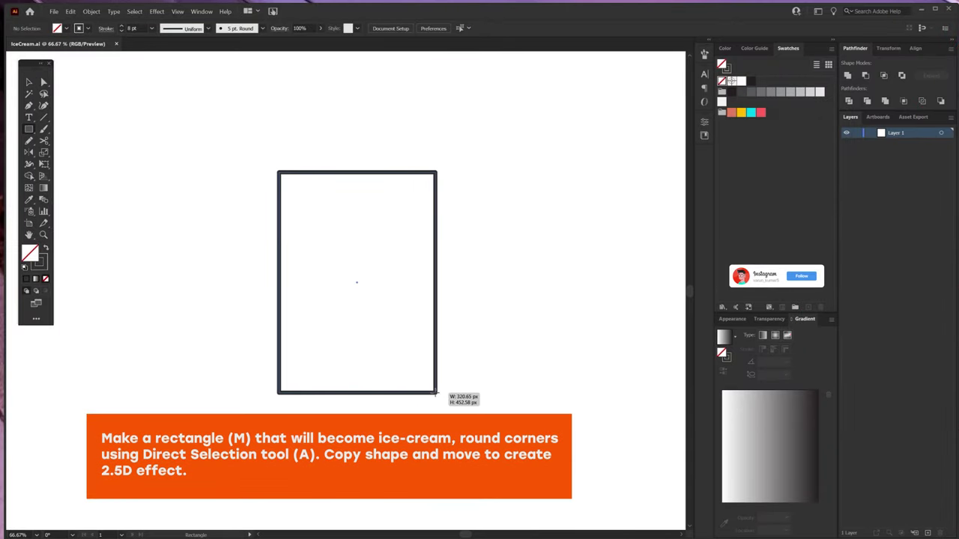
pyautogui.press('a')
pyautogui.moveTo(263, 160)
pyautogui.mouseDown()
pyautogui.moveTo(446, 202)
pyautogui.moveTo(280, 400)
pyautogui.mouseUp()
pyautogui.click(272, 405)
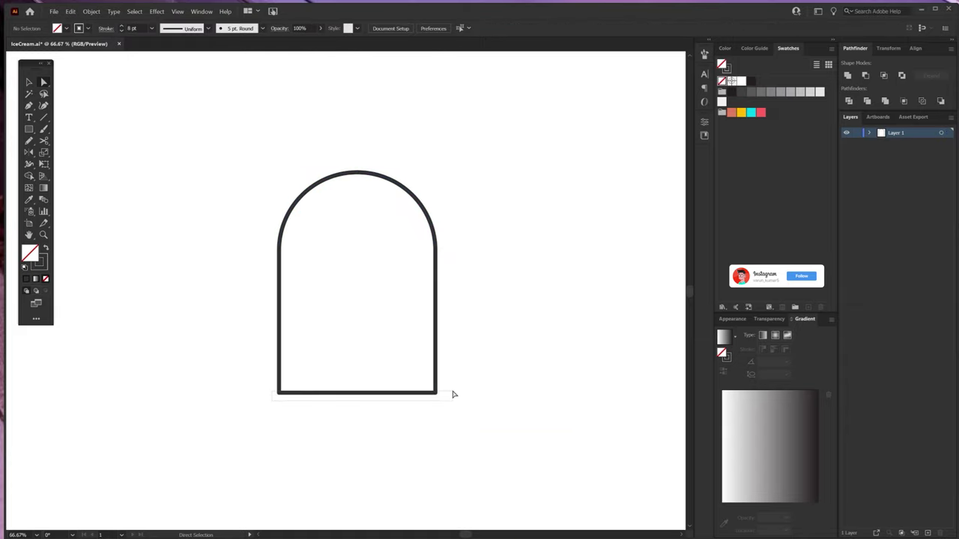
pyautogui.moveTo(453, 393); pyautogui.dragTo(429, 379)
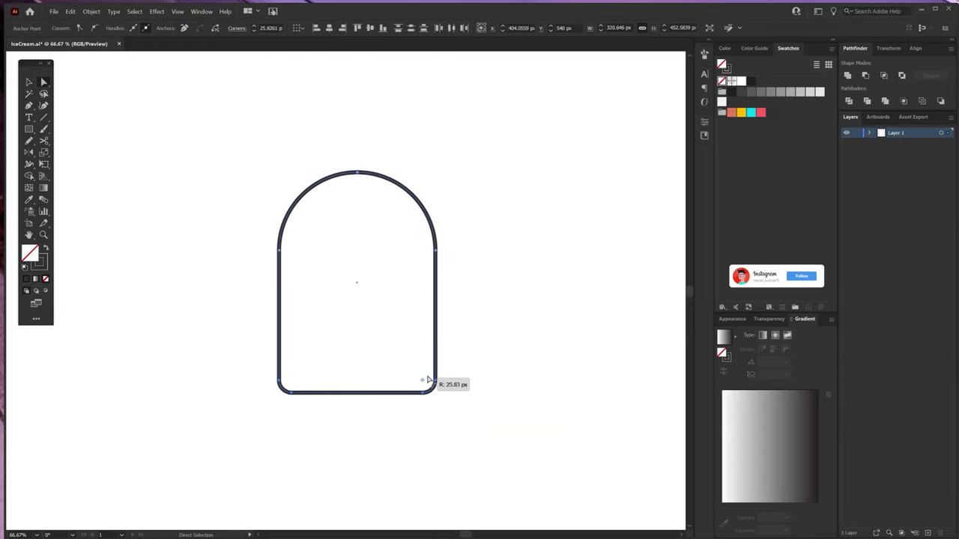
# - Place an offset copy of the arch to the left and set both outlines to 2 pt
pyautogui.press('v')
pyautogui.moveTo(439, 323); pyautogui.dragTo(413, 327)
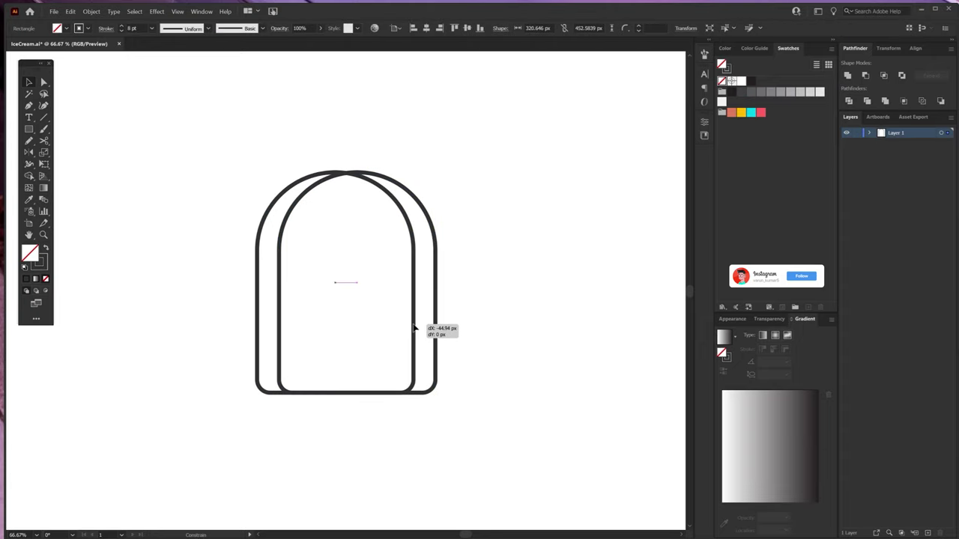
pyautogui.scroll(6, 337, 248)
pyautogui.hotkey('ctrl', 'a')
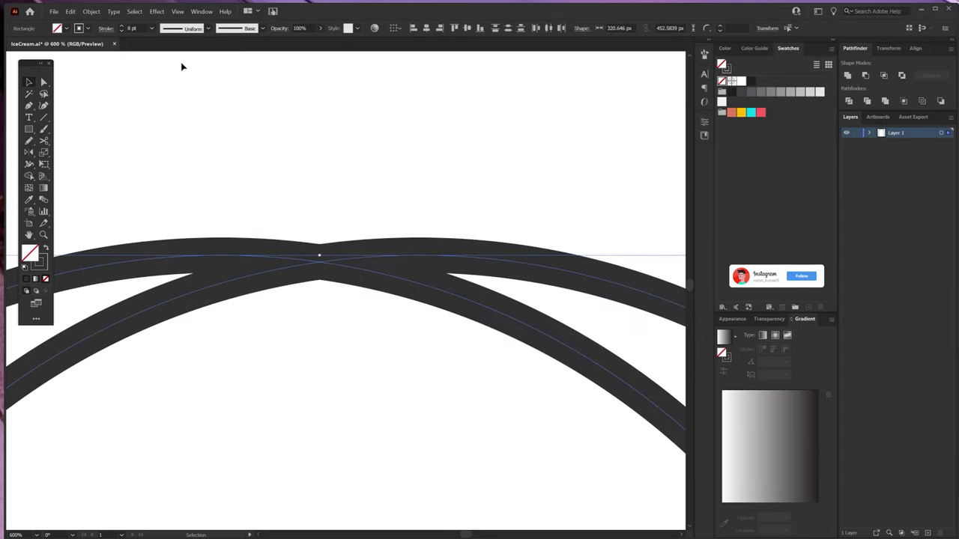
pyautogui.click(144, 27)
pyautogui.press('Return')
pyautogui.hotkey('ctrl', 'shift', 'a')
# - Draw a straight line joining the two arch tops and merge them with Shape Builder
pyautogui.press('p')
pyautogui.click(418, 257)
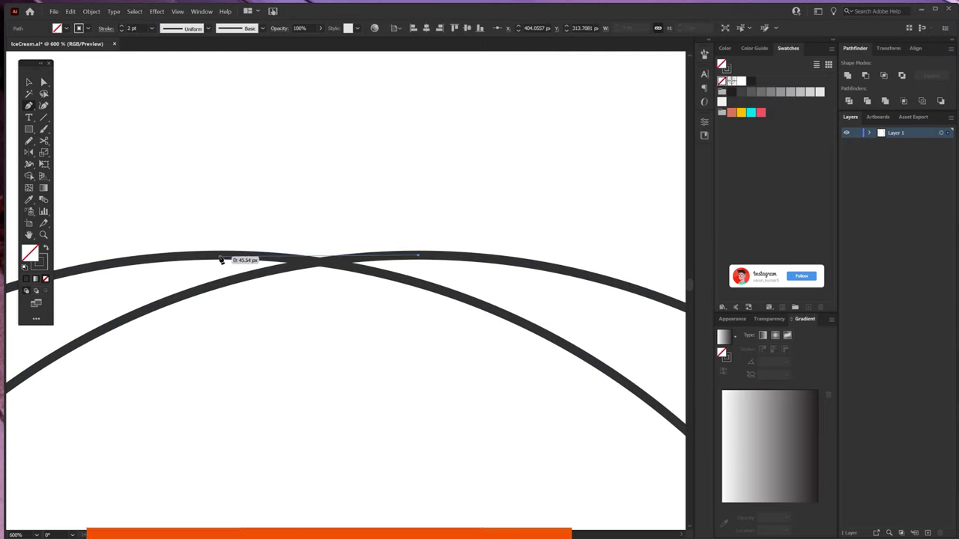
pyautogui.click(225, 257)
pyautogui.hotkey('ctrl', '=')
pyautogui.hotkey('shift', 'm')
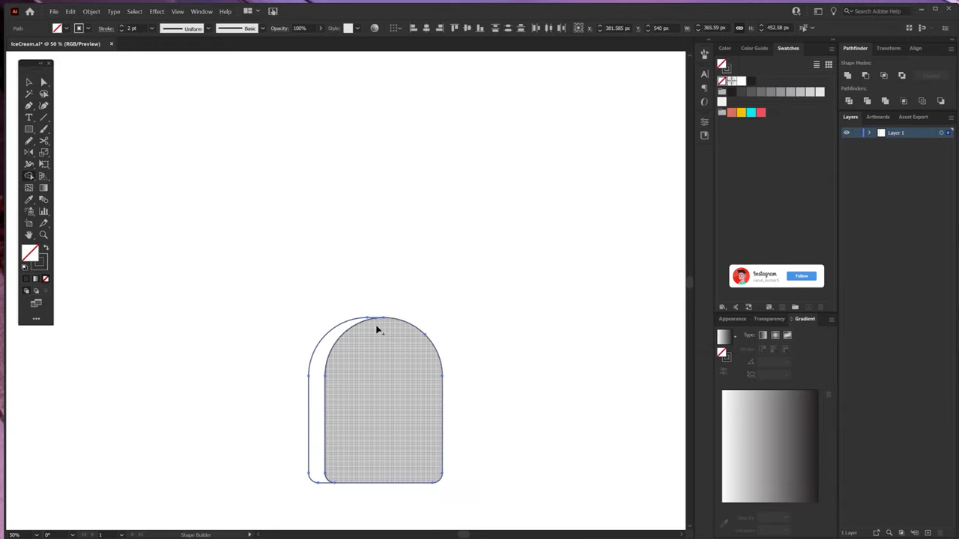
pyautogui.hotkey('ctrl', 'shift', 'a')
pyautogui.hotkey('ctrl', '=')
# - Draw the stick rectangle and pull its top edge down to meet the body
pyautogui.press('m')
pyautogui.moveTo(349, 299); pyautogui.dragTo(405, 414)
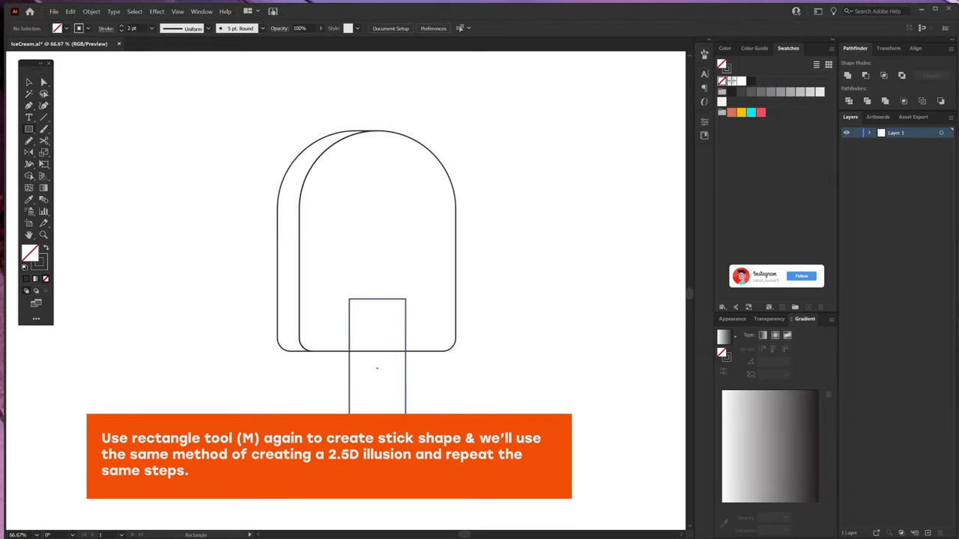
pyautogui.press('v')
pyautogui.hotkey('ctrl', 'shift', 'a')
pyautogui.hotkey('ctrl', '=')
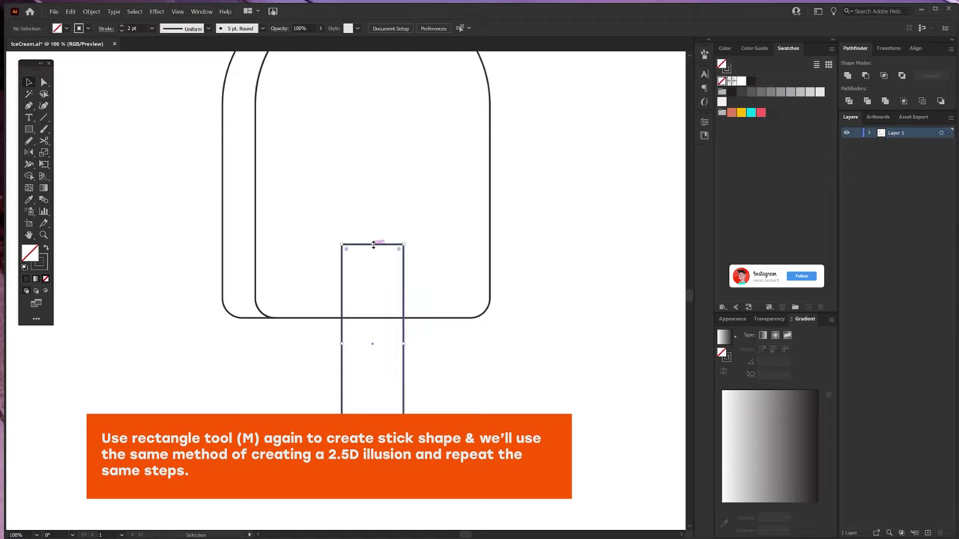
pyautogui.click(373, 244)
pyautogui.moveTo(372, 244); pyautogui.dragTo(369, 318)
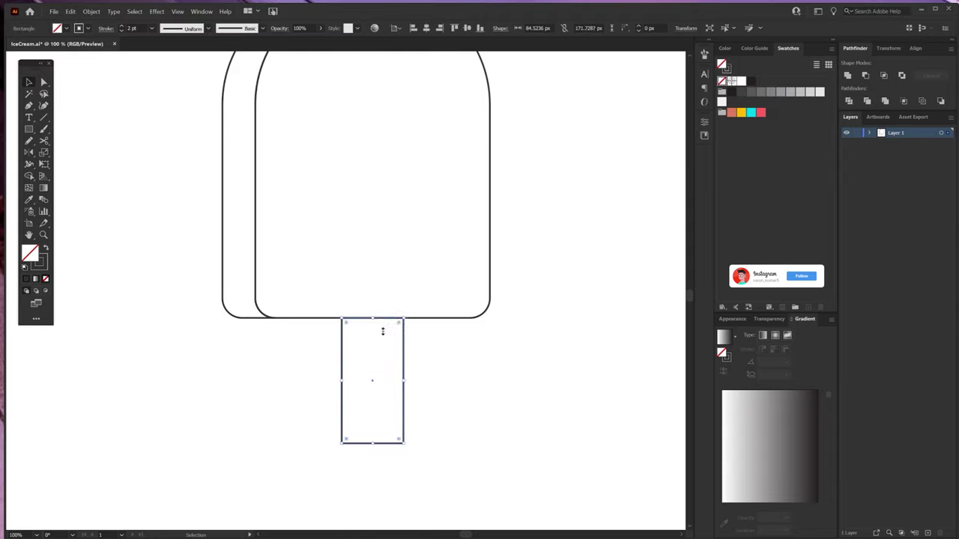
pyautogui.hotkey('ctrl', 'shift', 'a')
# - Round the stick's bottom corners and place an offset copy to the left
pyautogui.press('a')
pyautogui.click(346, 442)
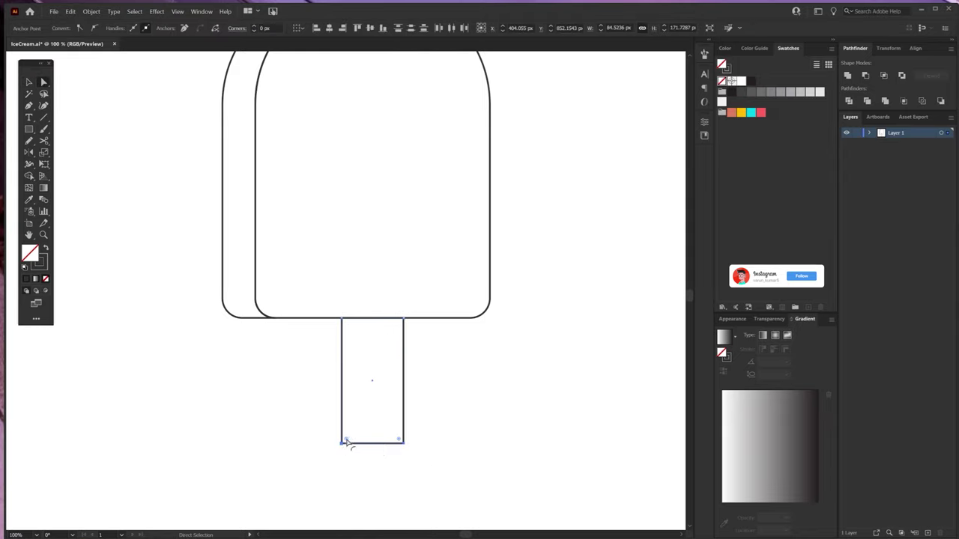
pyautogui.moveTo(346, 442); pyautogui.dragTo(417, 332)
pyautogui.hotkey('ctrl', 'shift', 'a')
pyautogui.press('v')
pyautogui.hotkey('ctrl', '=')
pyautogui.moveTo(342, 379); pyautogui.dragTo(322, 380)
# - Merge the front stick with its right crescent, then draw a tall rectangle on the body
pyautogui.hotkey('ctrl', '=')
pyautogui.hotkey('ctrl', '=')
pyautogui.hotkey('ctrl', '=')
pyautogui.keyDown('shift'); pyautogui.click(392, 407); pyautogui.keyUp('shift')
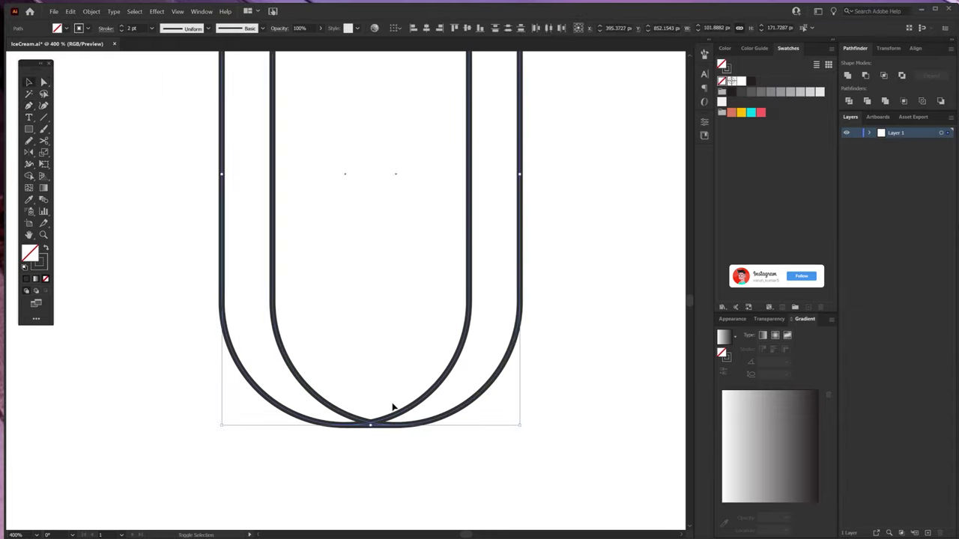
pyautogui.hotkey('shift', 'm')
pyautogui.hotkey('ctrl', '=')
pyautogui.moveTo(385, 411); pyautogui.dragTo(437, 412)
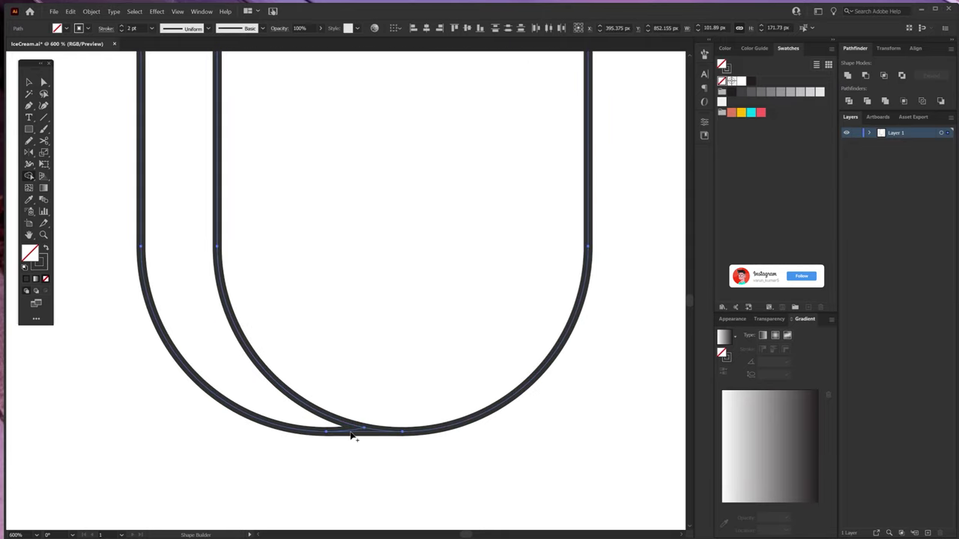
pyautogui.hotkey('ctrl', '-')
pyautogui.hotkey('ctrl', '-')
pyautogui.hotkey('ctrl', '-')
pyautogui.hotkey('ctrl', '-')
pyautogui.hotkey('ctrl', '-')
pyautogui.press('m')
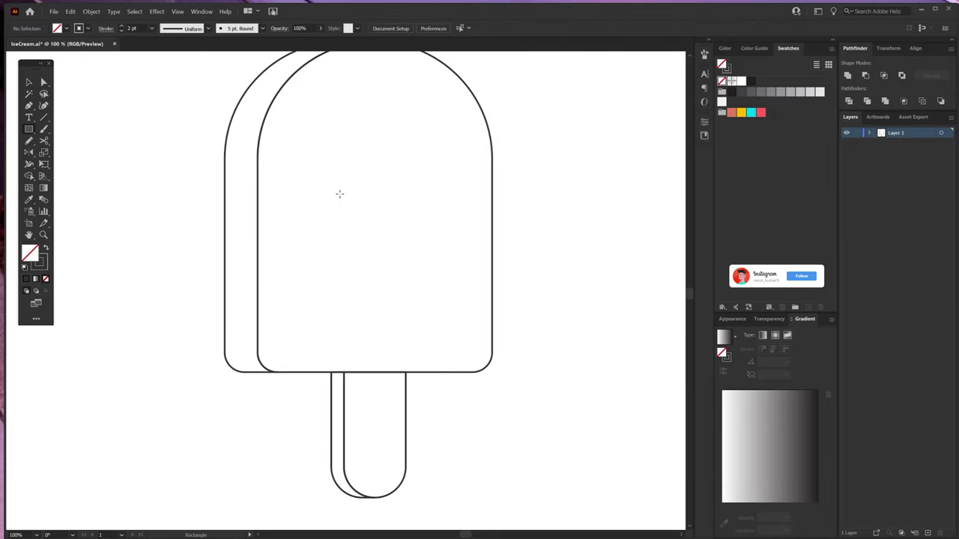
pyautogui.moveTo(311, 99)
pyautogui.mouseDown()
pyautogui.moveTo(370, 289)
pyautogui.moveTo(362, 280)
pyautogui.mouseUp()
# - Duplicate the tall rectangle to the right, round both tops and raise their bottom edges
pyautogui.press('v')
pyautogui.moveTo(364, 242); pyautogui.dragTo(364, 275)
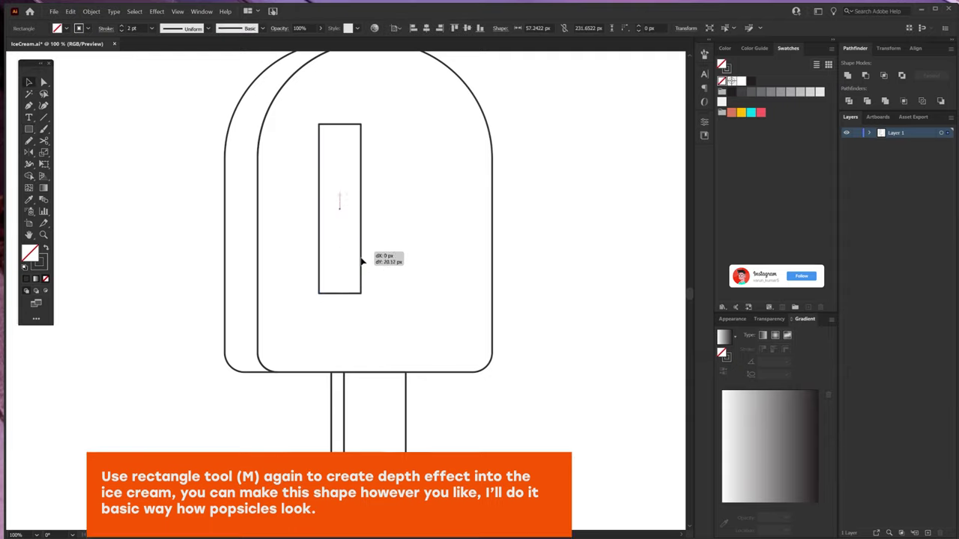
pyautogui.moveTo(362, 205); pyautogui.dragTo(430, 207)
pyautogui.press('a')
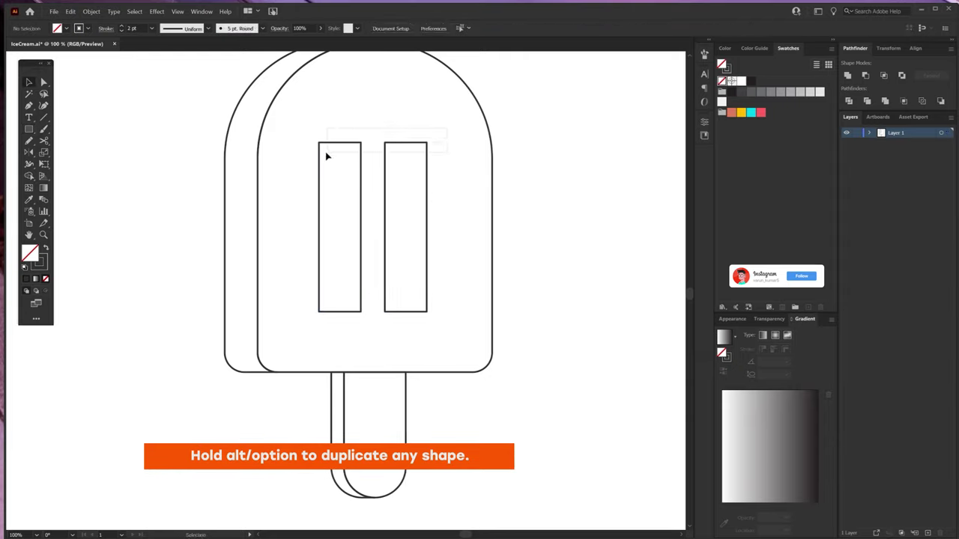
pyautogui.moveTo(325, 154)
pyautogui.mouseDown()
pyautogui.moveTo(417, 152)
pyautogui.moveTo(347, 212)
pyautogui.moveTo(405, 196)
pyautogui.mouseUp()
pyautogui.press('v')
pyautogui.hotkey('ctrl', '-')
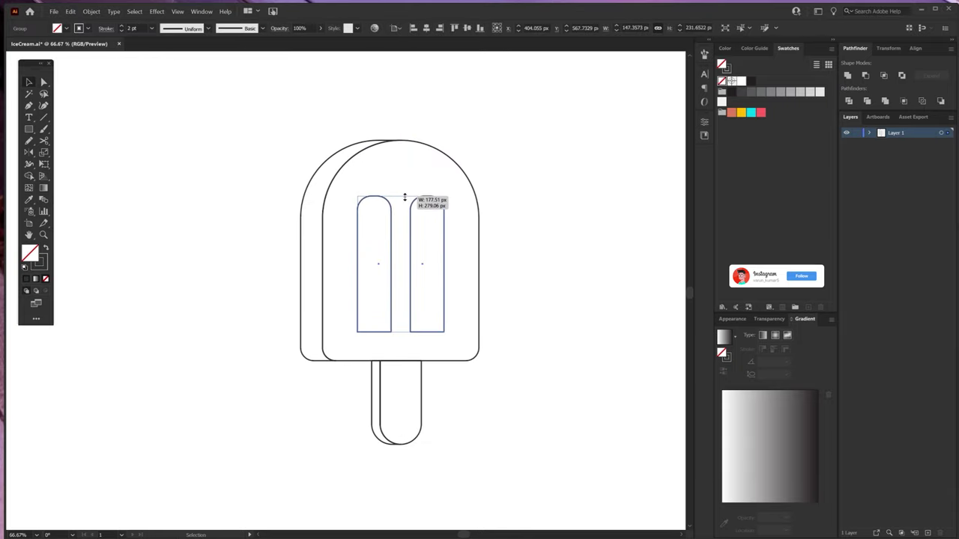
pyautogui.click(436, 325)
pyautogui.press('a')
pyautogui.moveTo(358, 337); pyautogui.dragTo(359, 320)
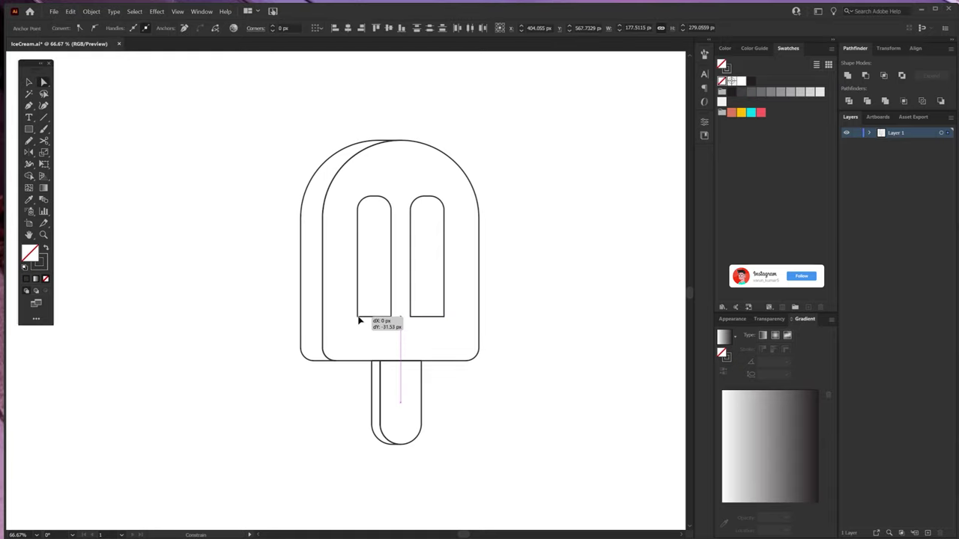
# - Set the stroke weight of every popsicle part to 6 pt
pyautogui.press('v')
pyautogui.moveTo(516, 97); pyautogui.dragTo(284, 437)
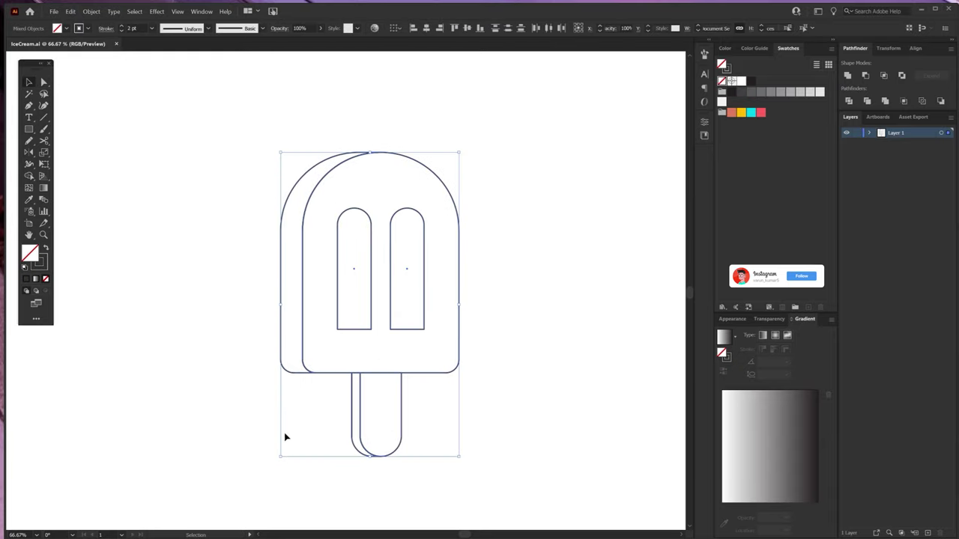
pyautogui.click(132, 28)
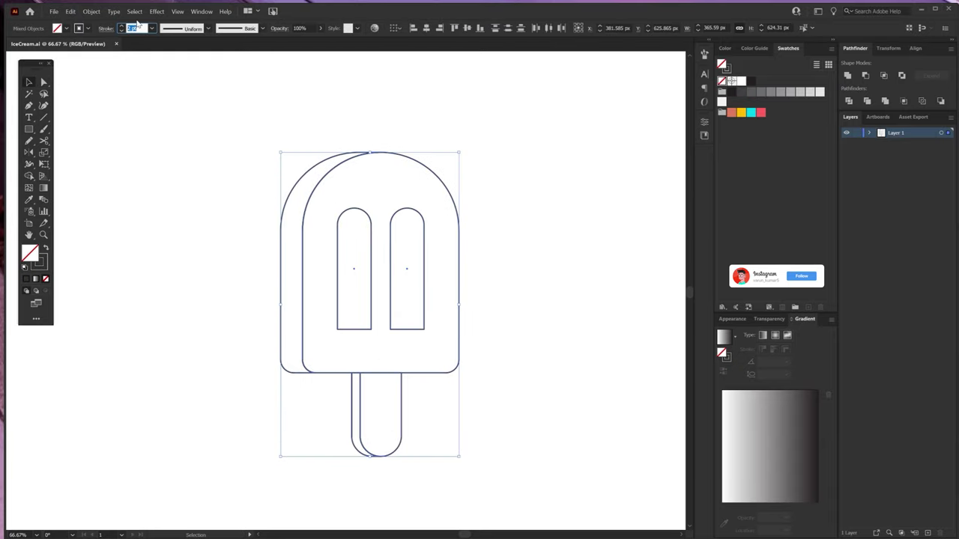
pyautogui.write('6')
pyautogui.press('Return')
# - Draw the upper wavy curve across the body with the Curvature tool
pyautogui.click(436, 285)
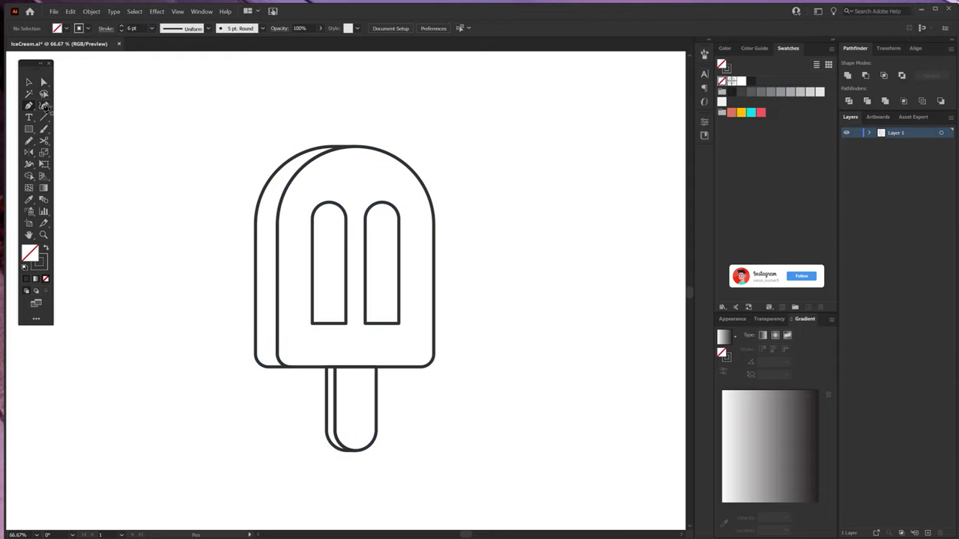
pyautogui.hotkey('shift', '`')
pyautogui.click(205, 187)
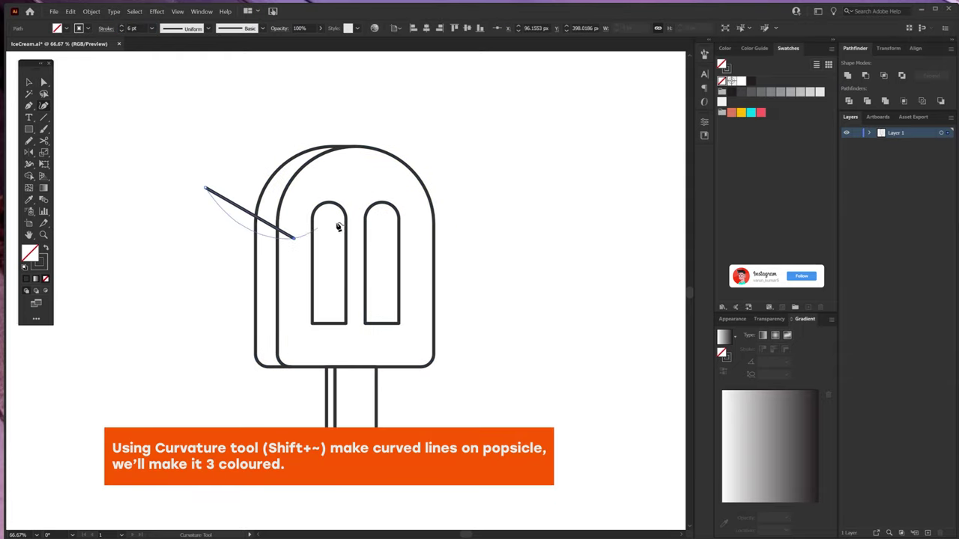
pyautogui.click(294, 238)
pyautogui.click(407, 197)
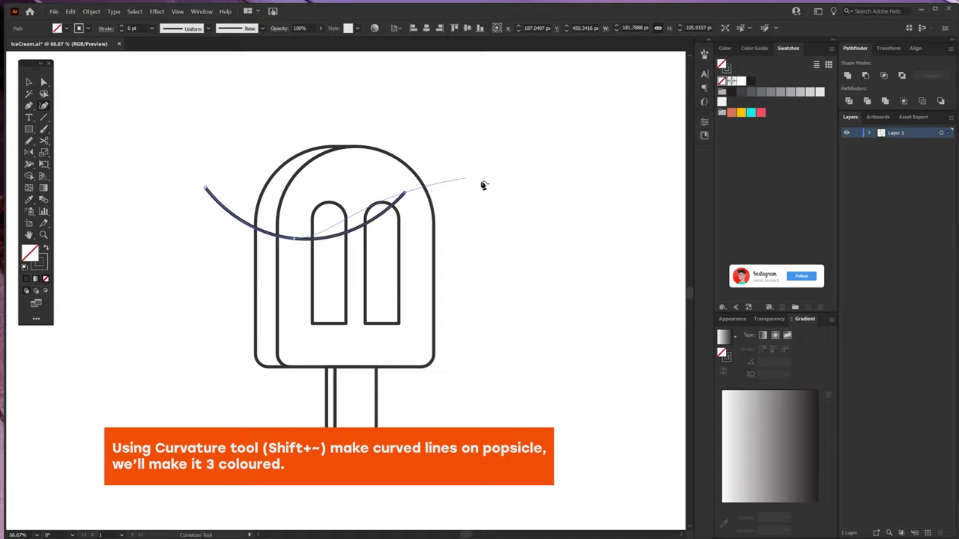
pyautogui.click(517, 218)
pyautogui.press('Escape')
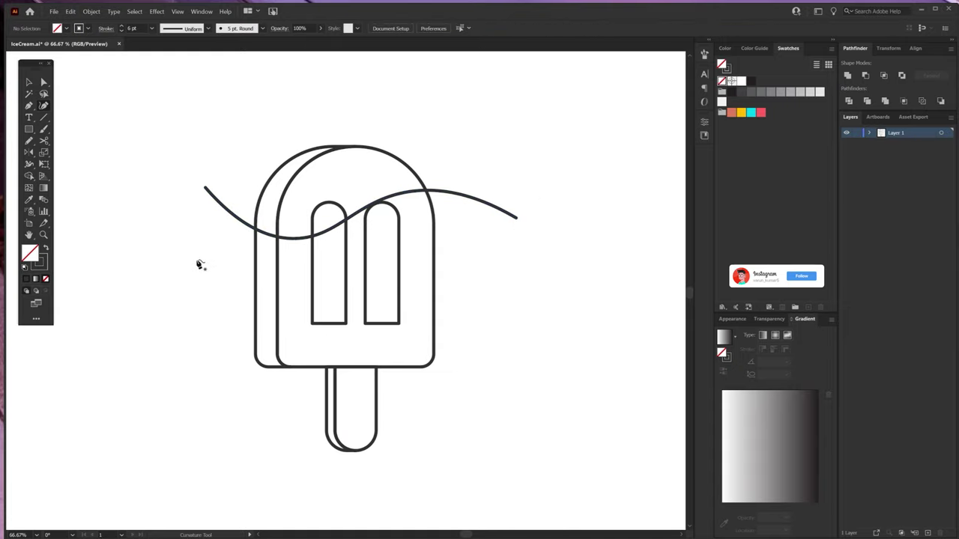
# - Draw a second wavy curve lower down across the body
pyautogui.click(198, 262)
pyautogui.click(287, 314)
pyautogui.click(398, 264)
pyautogui.click(500, 308)
pyautogui.press('Escape')
pyautogui.press('v')
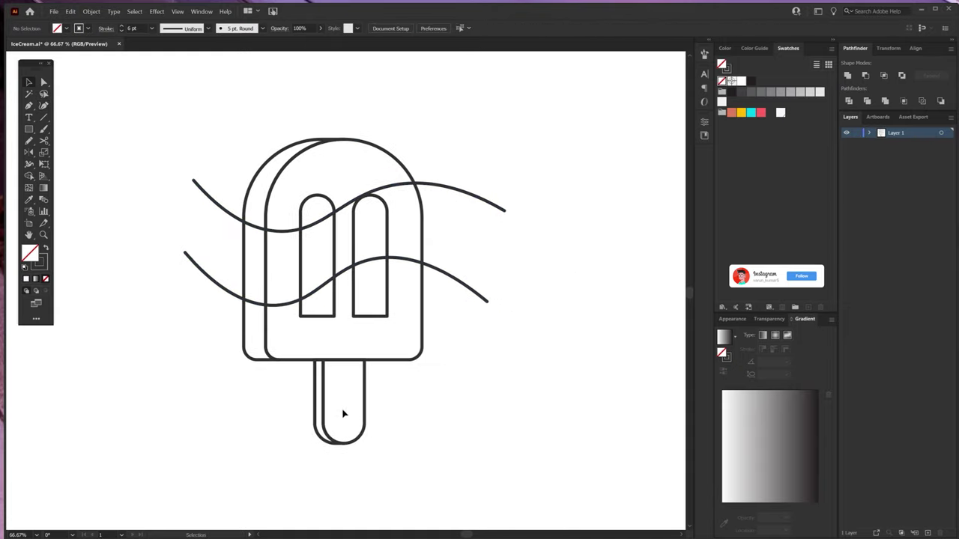
pyautogui.scroll(3, 352, 413)
pyautogui.scroll(-1, 361, 374)
# - Draw a closed triangle over the right side of the stick with the Pen
pyautogui.press('p')
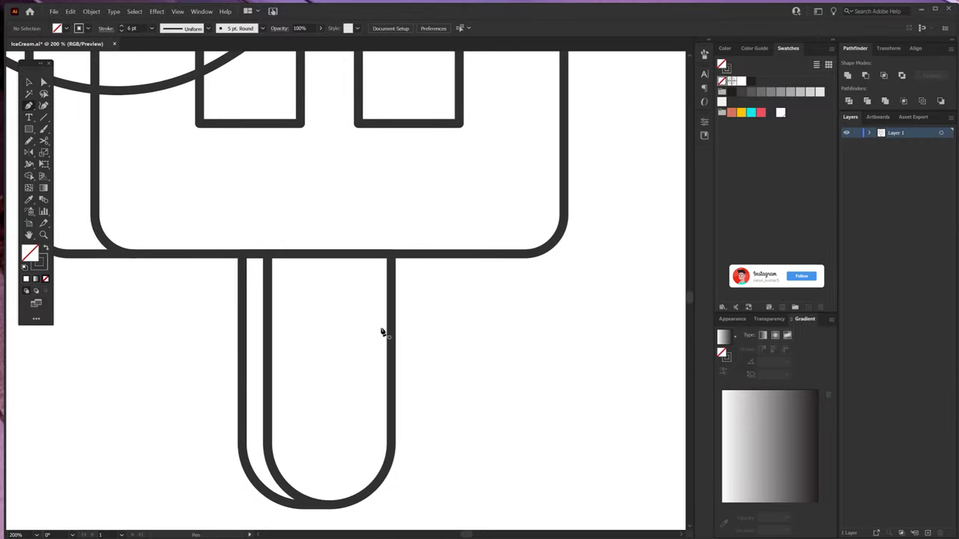
pyautogui.click(415, 300)
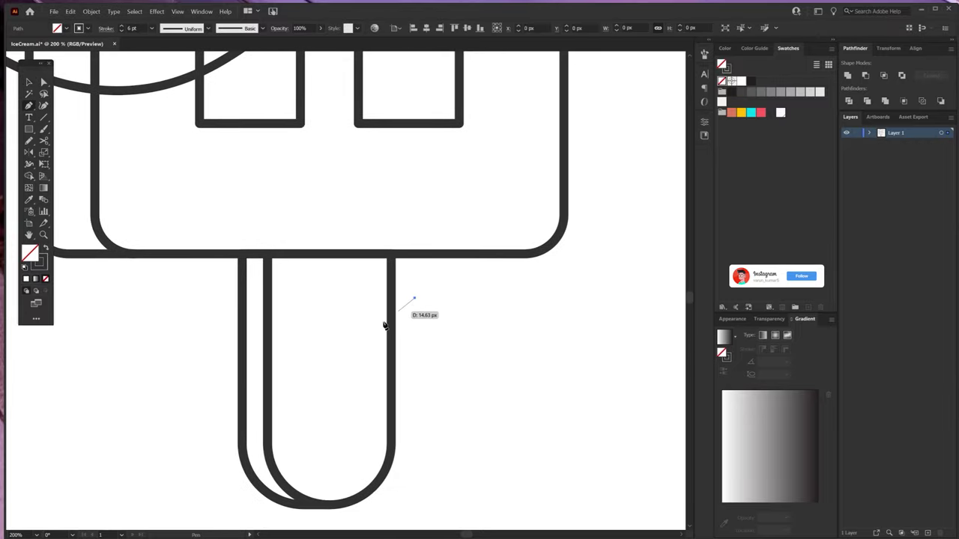
pyautogui.click(345, 356)
pyautogui.click(416, 359)
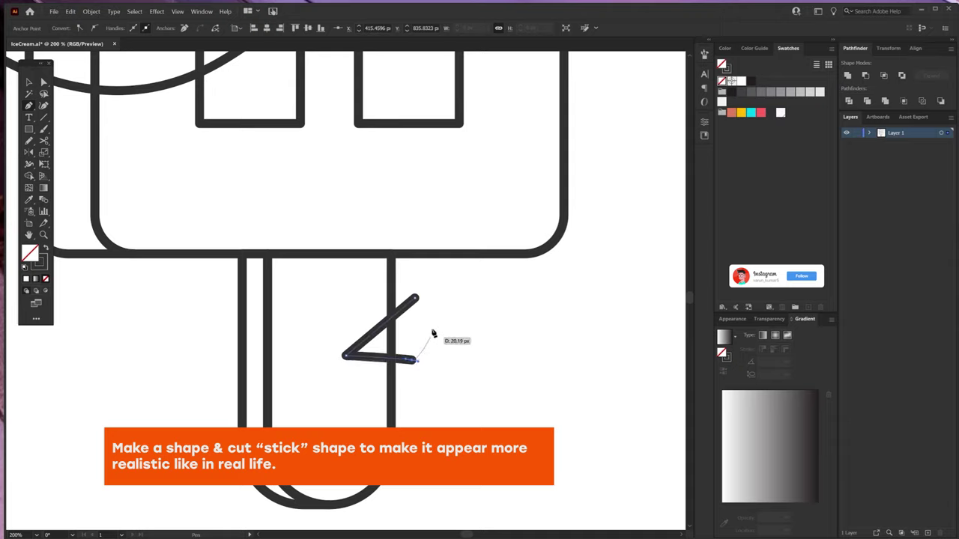
pyautogui.click(416, 299)
# - Subtract the triangle from the front stick with Shape Builder, leaving a notch
pyautogui.press('v')
pyautogui.click(363, 363)
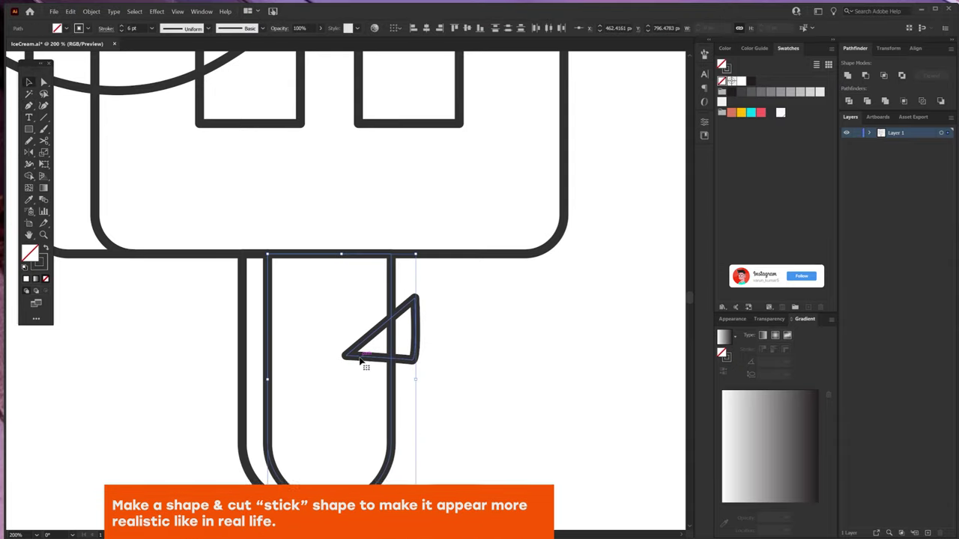
pyautogui.hotkey('shift', 'm')
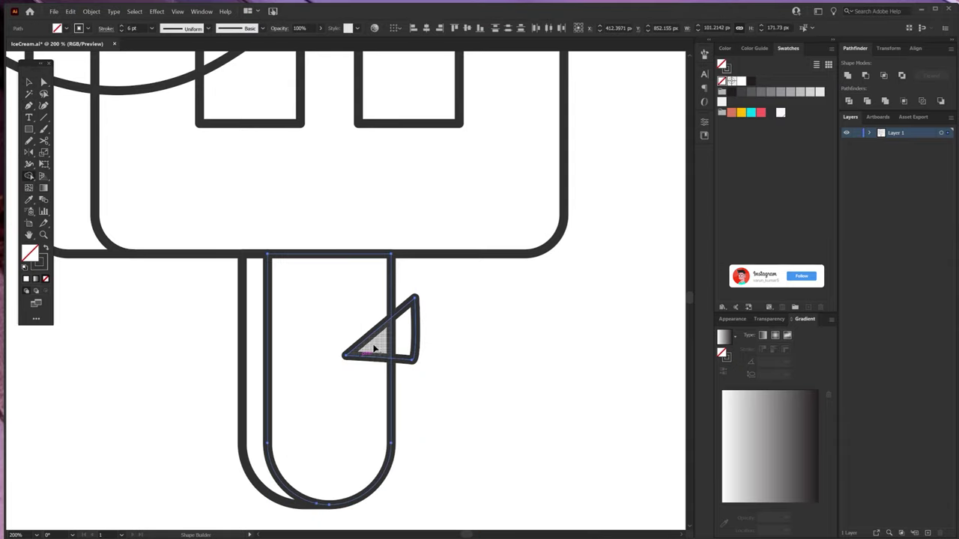
pyautogui.moveTo(367, 340); pyautogui.dragTo(423, 340)
pyautogui.press('v')
pyautogui.click(411, 360)
pyautogui.scroll(-3, 411, 359)
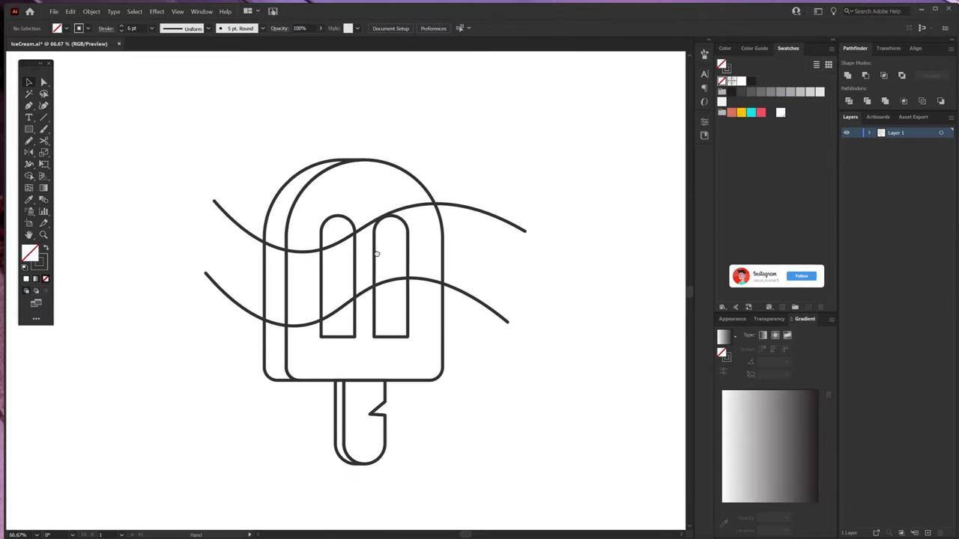
pyautogui.scroll(2, 431, 187)
# - Shift the outline copy left and split the body and curves with Shape Builder
pyautogui.click(431, 187)
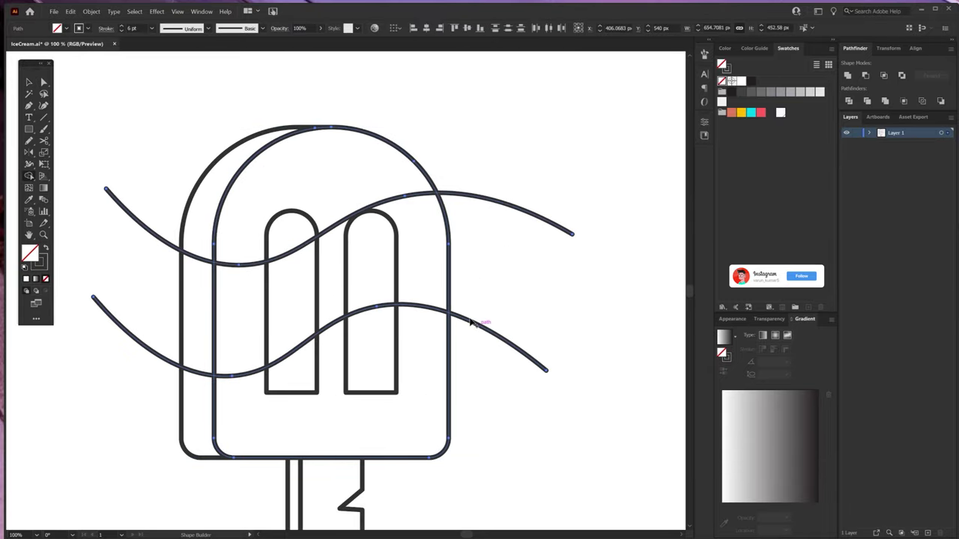
pyautogui.moveTo(220, 211)
pyautogui.mouseDown()
pyautogui.moveTo(244, 209)
pyautogui.moveTo(188, 210)
pyautogui.mouseUp()
pyautogui.moveTo(97, 128); pyautogui.dragTo(460, 317)
pyautogui.hotkey('shift', 'm')
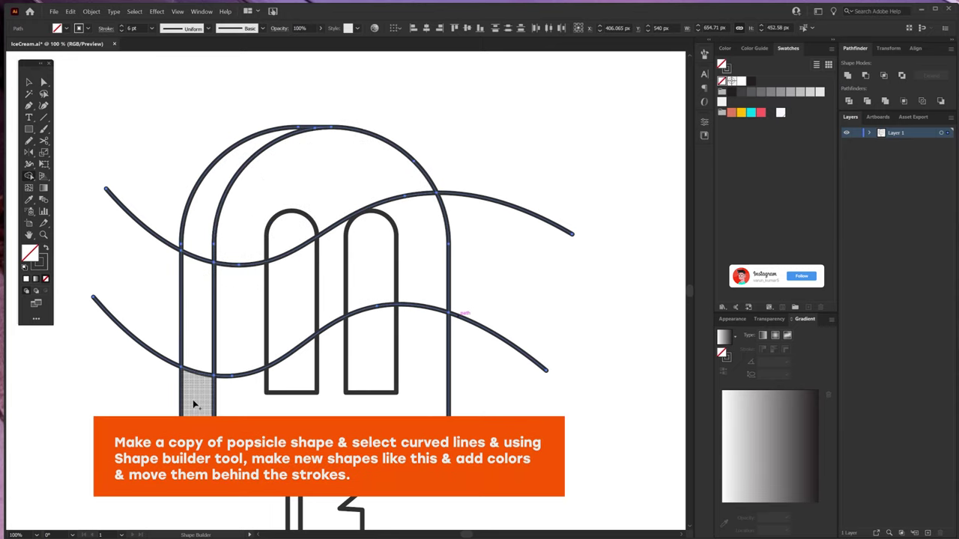
# - Delete the four curve ends sticking out past the popsicle outline
pyautogui.press('v')
pyautogui.click(493, 370)
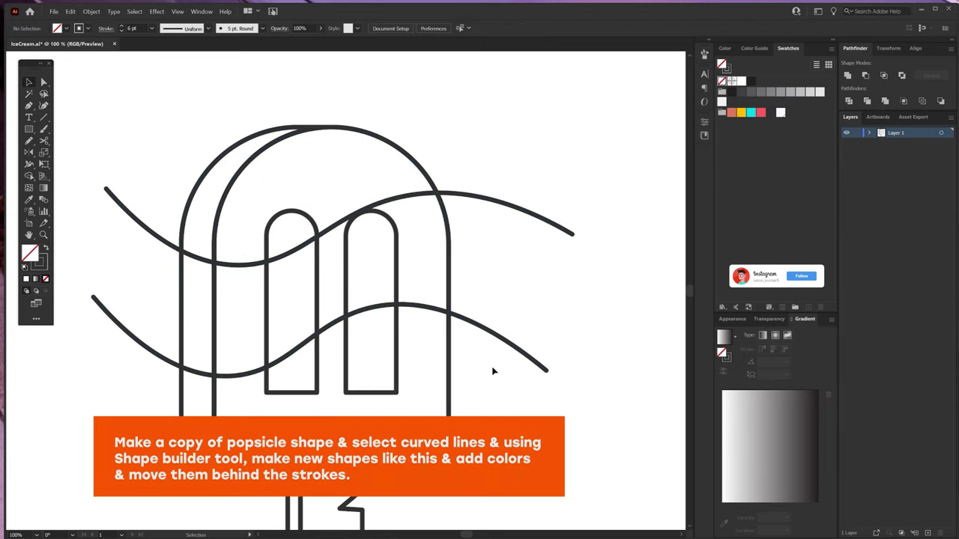
pyautogui.click(504, 340)
pyautogui.keyDown('shift'); pyautogui.click(512, 210); pyautogui.keyUp('shift')
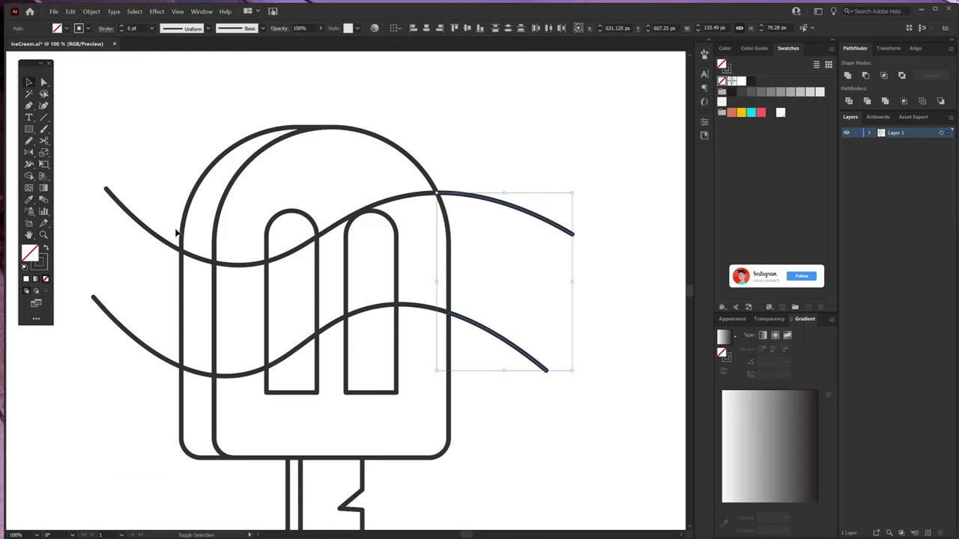
pyautogui.keyDown('shift'); pyautogui.click(148, 231); pyautogui.keyUp('shift')
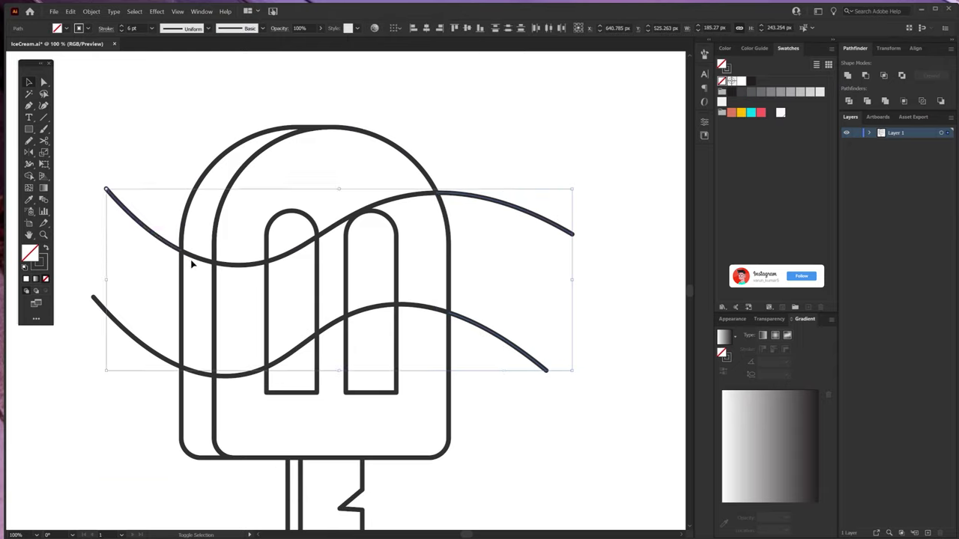
pyautogui.keyDown('shift'); pyautogui.click(146, 350); pyautogui.keyUp('shift')
pyautogui.press('Delete')
# - Test-move band pieces, undo the moves, and select the top cap
pyautogui.moveTo(192, 257); pyautogui.dragTo(139, 306)
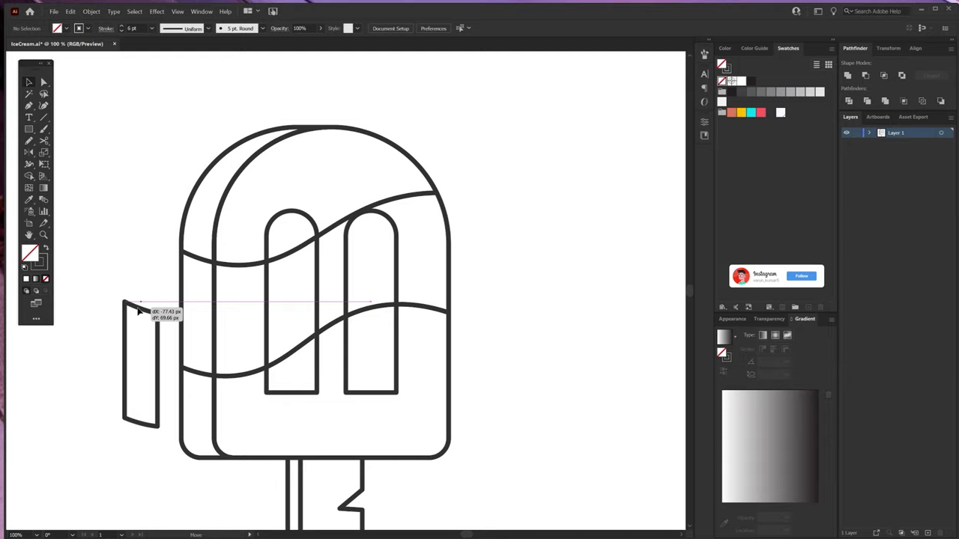
pyautogui.moveTo(198, 263); pyautogui.dragTo(165, 262)
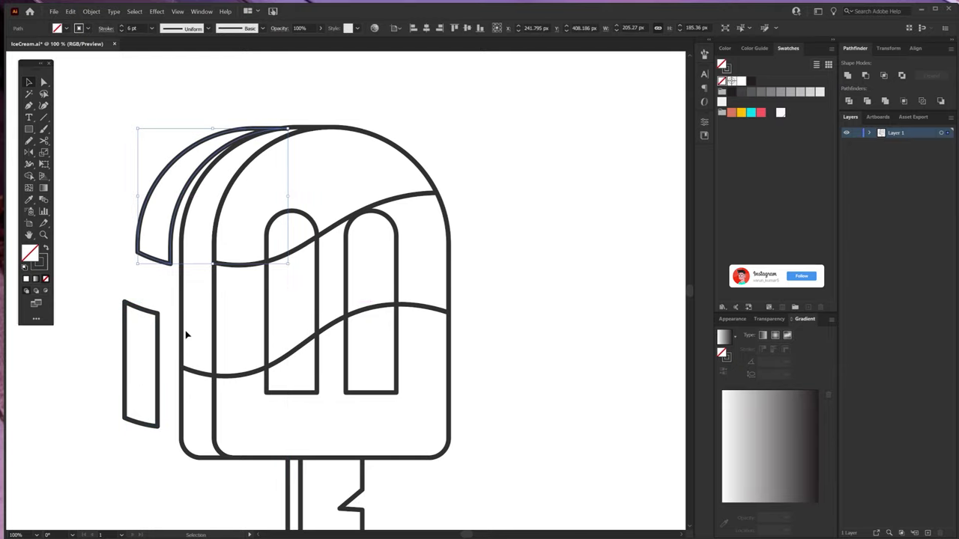
pyautogui.hotkey('ctrl', 'z')
pyautogui.hotkey('ctrl', 'z')
pyautogui.click(130, 302)
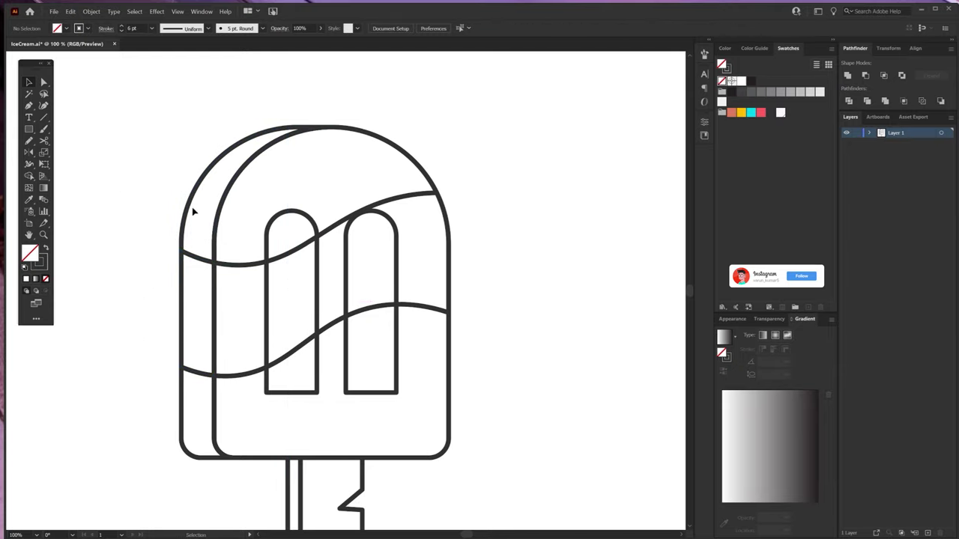
pyautogui.click(193, 209)
# - Fill the top cap cyan and the middle band pale white, with no outline
pyautogui.hotkey('shift', 'x')
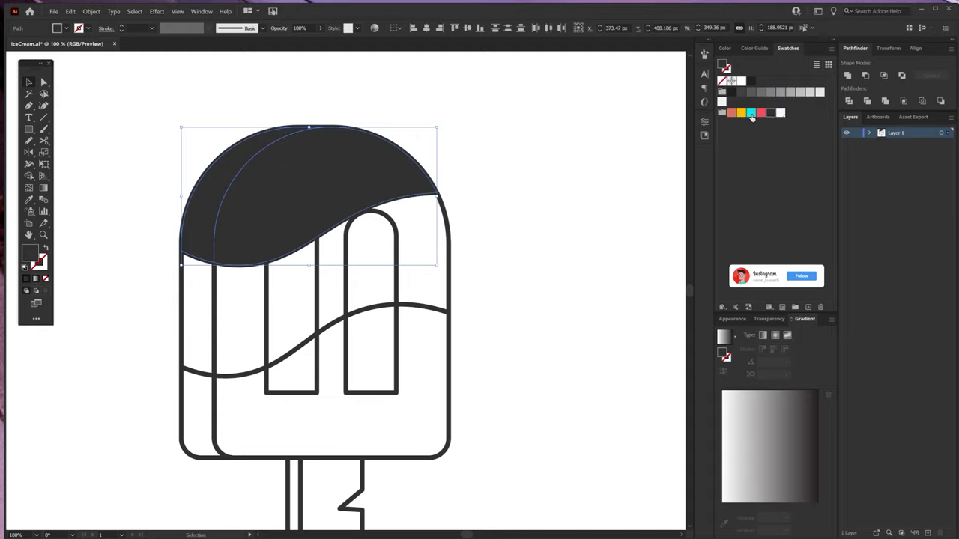
pyautogui.click(752, 114)
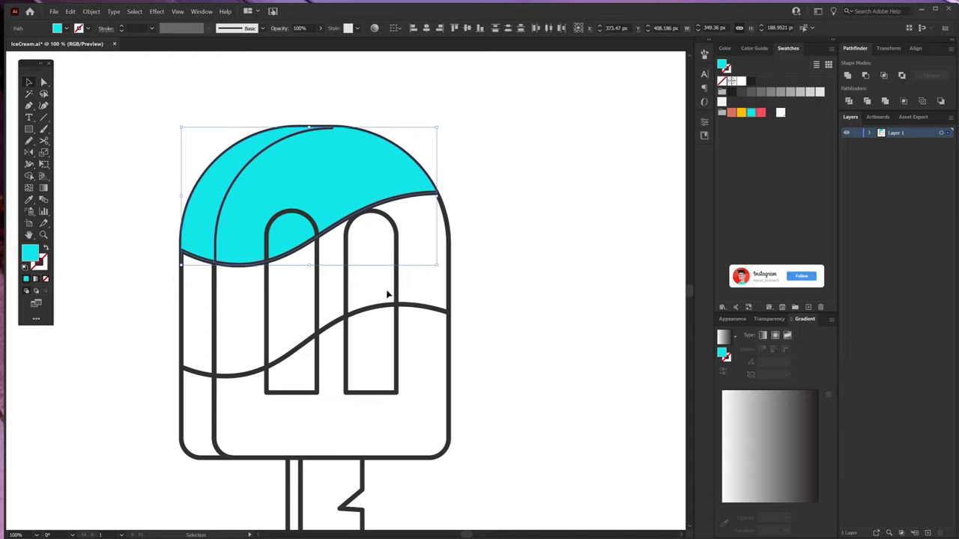
pyautogui.click(216, 322)
pyautogui.click(450, 264)
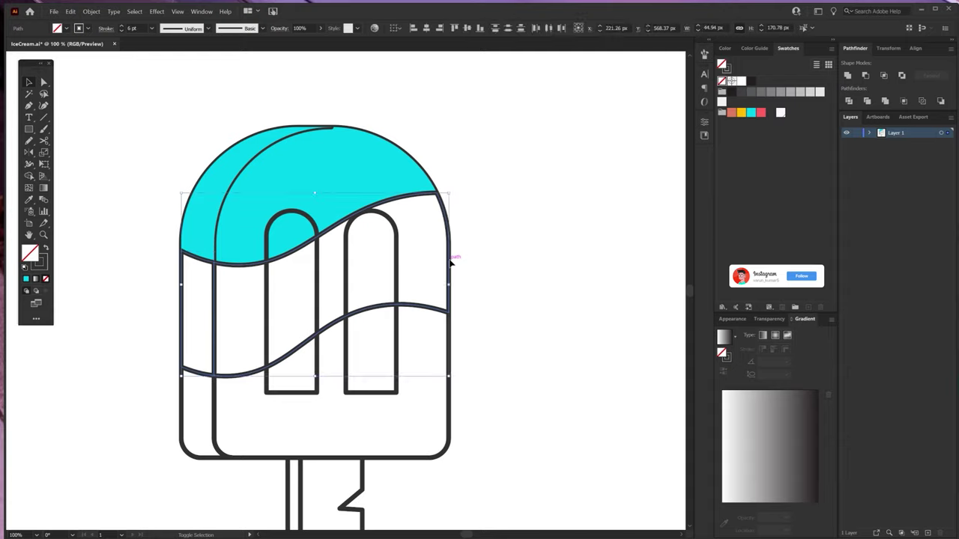
pyautogui.click(779, 113)
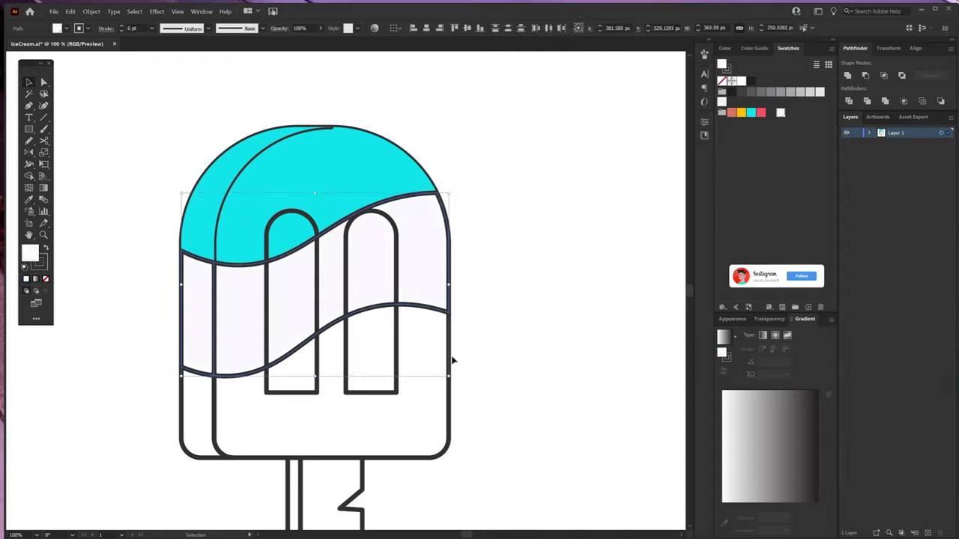
pyautogui.press('x')
pyautogui.press('/')
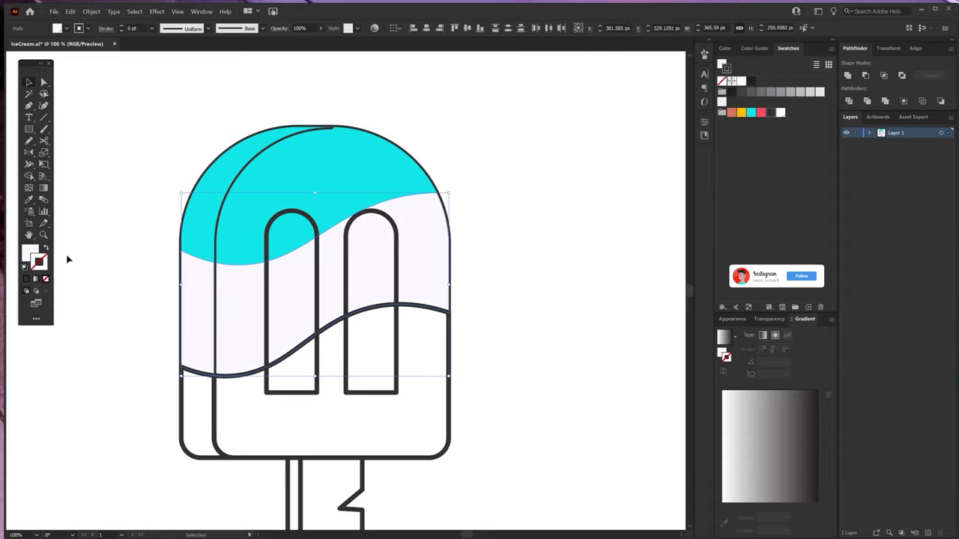
pyautogui.click(143, 382)
# - Remove the lower band's outline and fill it yellow
pyautogui.click(188, 410)
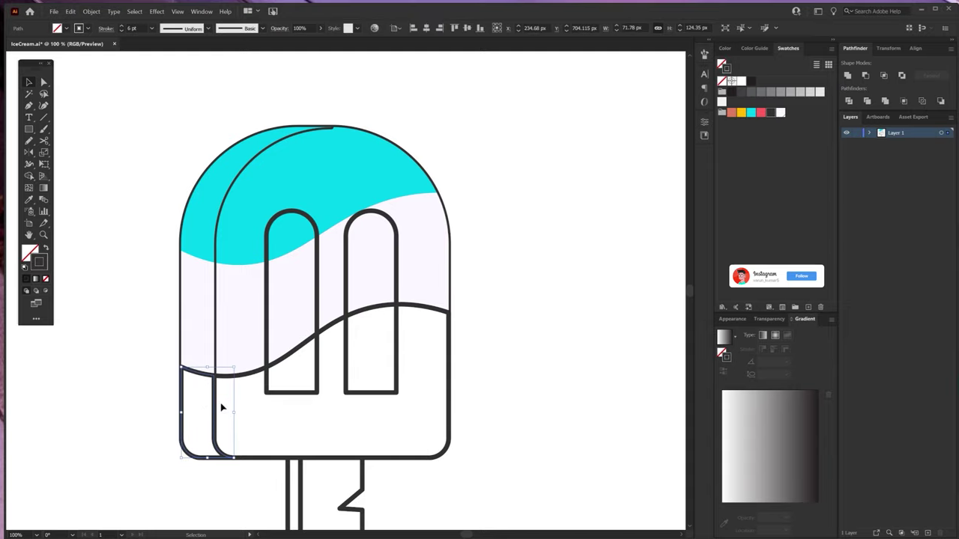
pyautogui.click(451, 392)
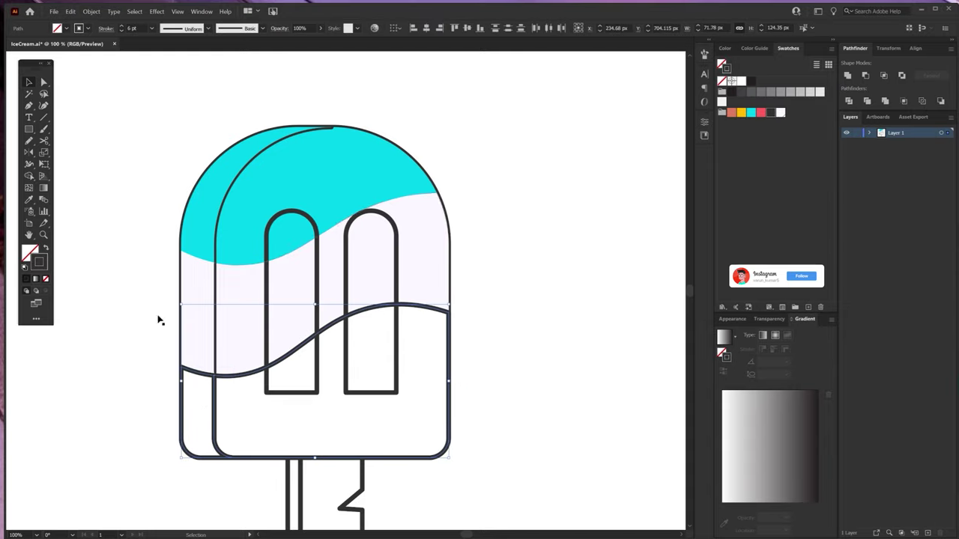
pyautogui.press('x')
pyautogui.press('/')
pyautogui.click(30, 247)
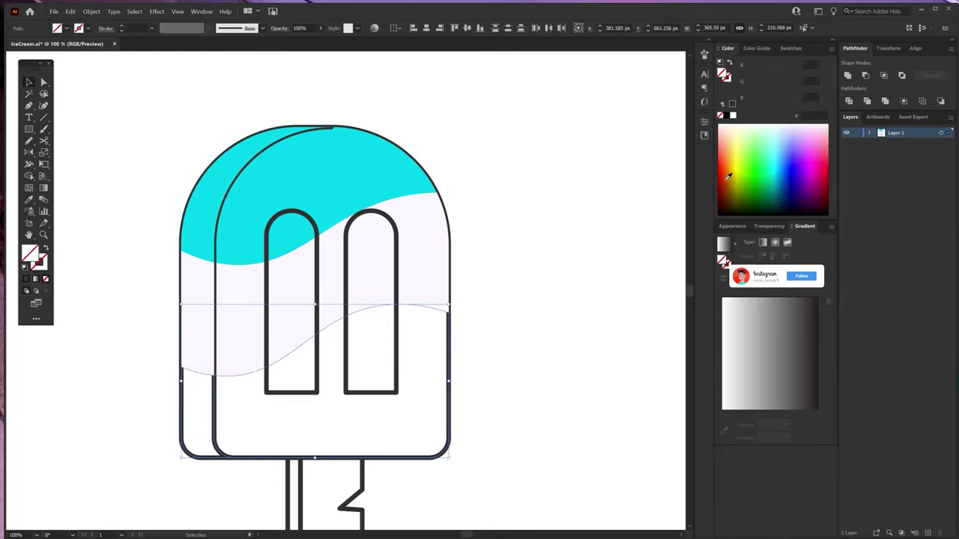
pyautogui.click(789, 49)
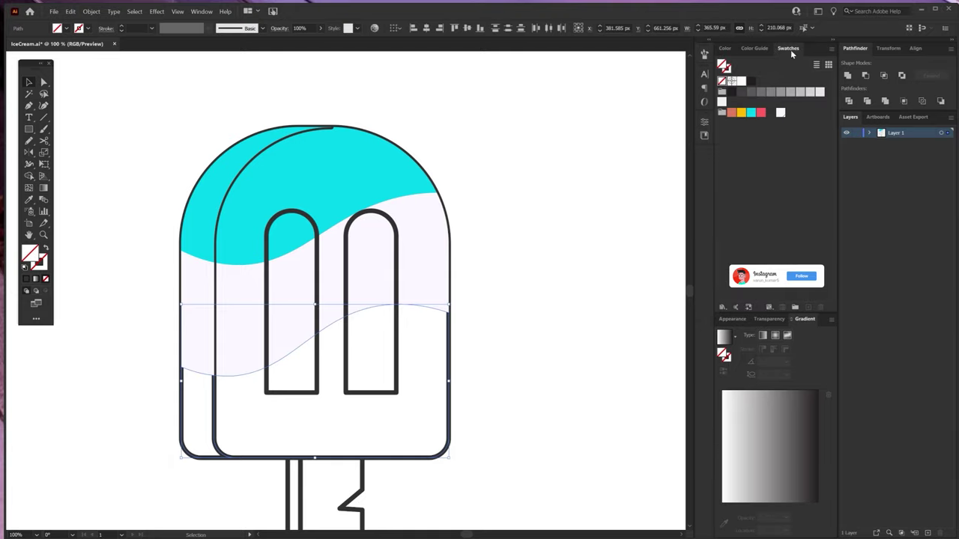
pyautogui.click(741, 114)
pyautogui.click(496, 290)
pyautogui.scroll(-1, 314, 286)
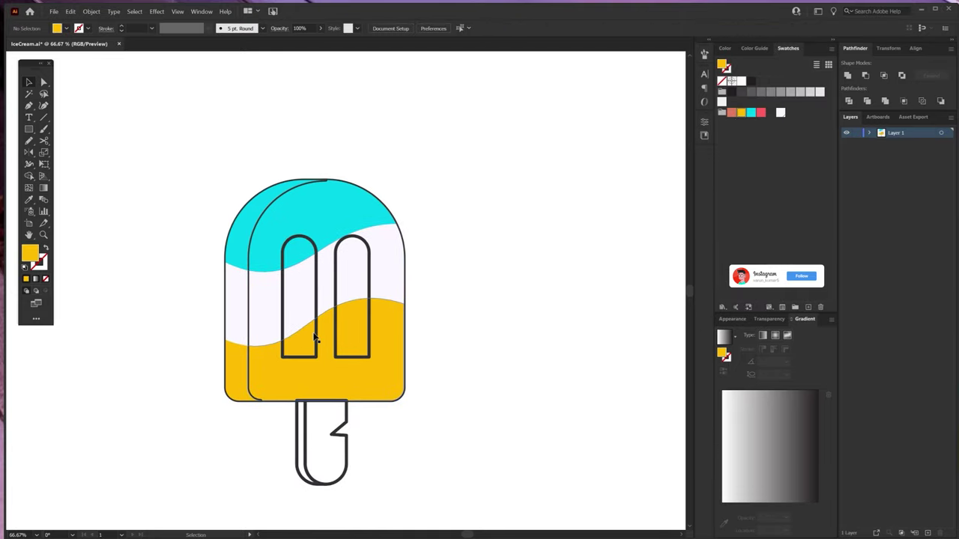
pyautogui.scroll(1, 287, 364)
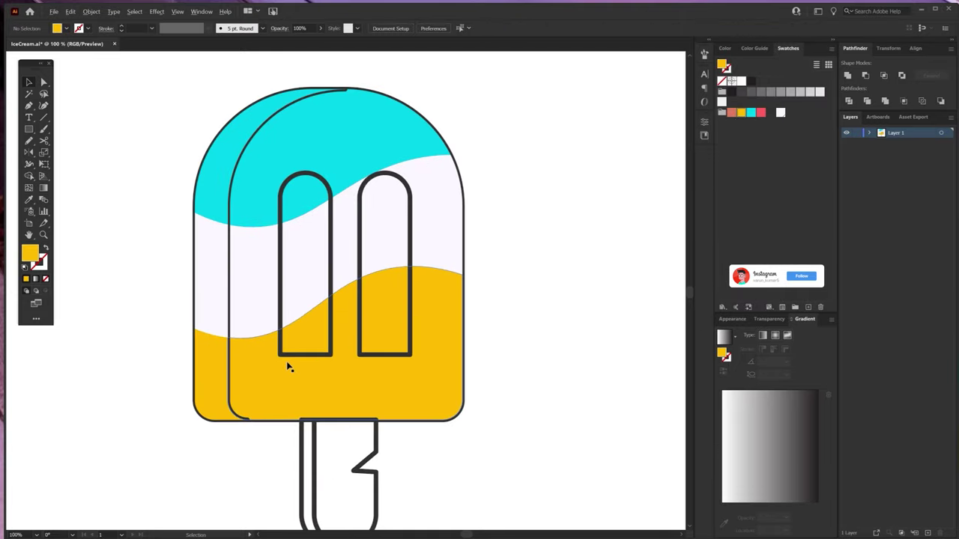
pyautogui.click(205, 300)
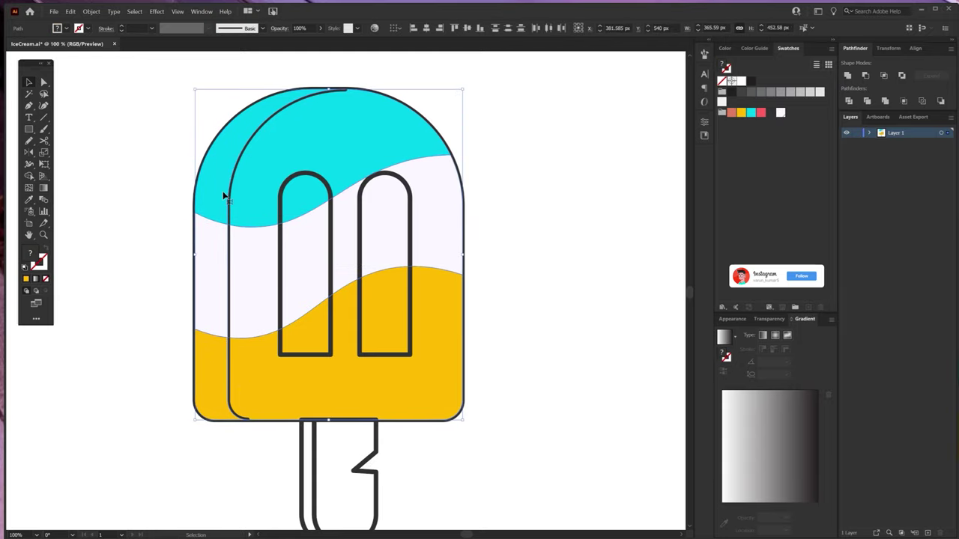
# - Select both stick shapes and give them a salmon fill with no outline
pyautogui.scroll(-2, 373, 414)
pyautogui.click(373, 413)
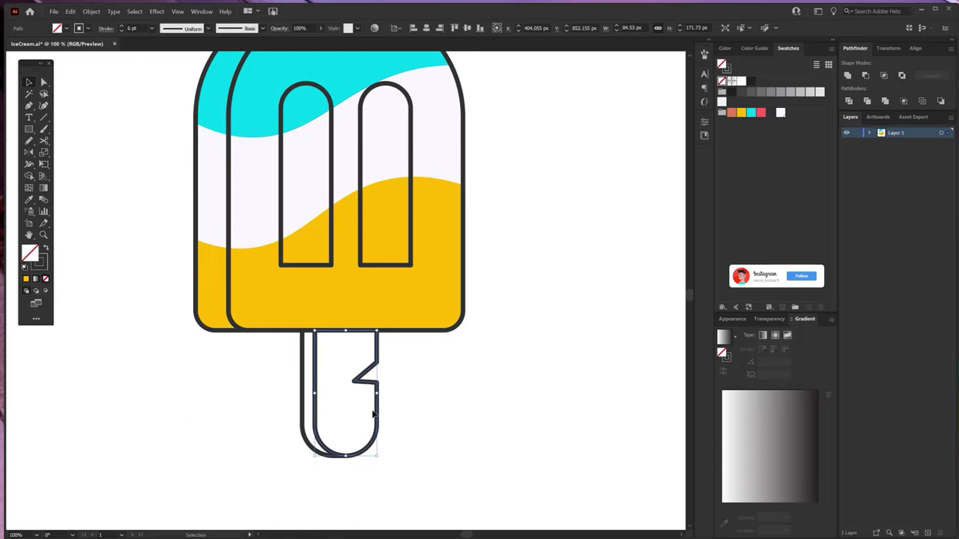
pyautogui.keyDown('shift'); pyautogui.click(304, 395); pyautogui.keyUp('shift')
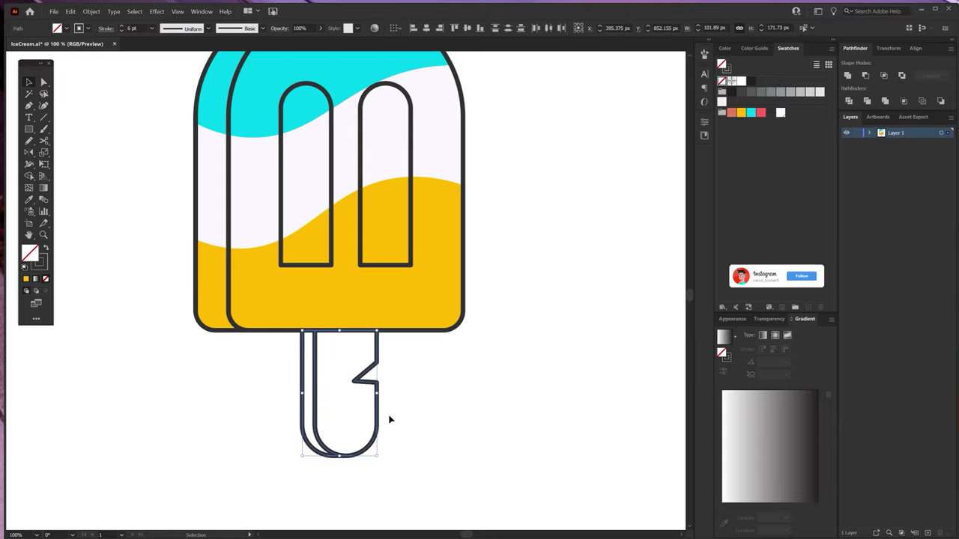
pyautogui.hotkey('shift', 'x')
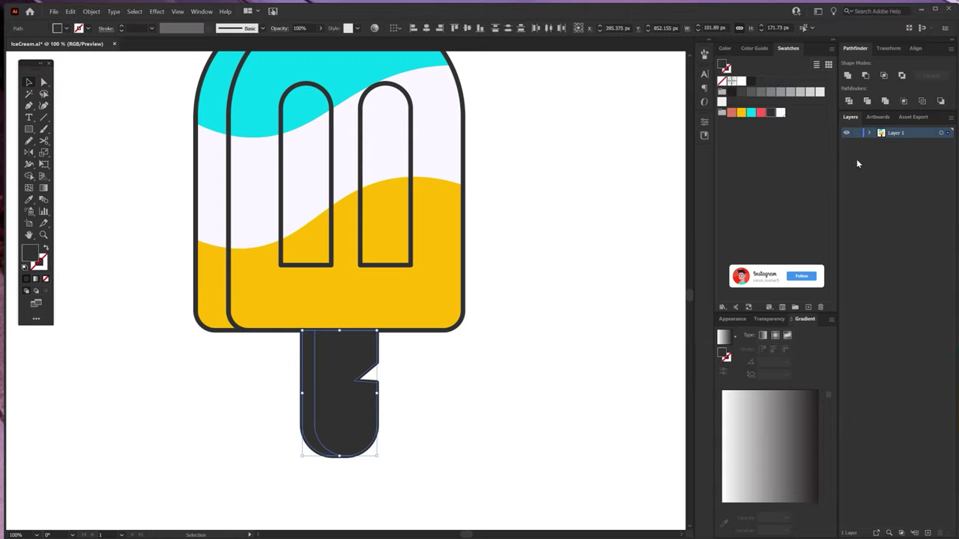
pyautogui.click(732, 113)
pyautogui.click(476, 382)
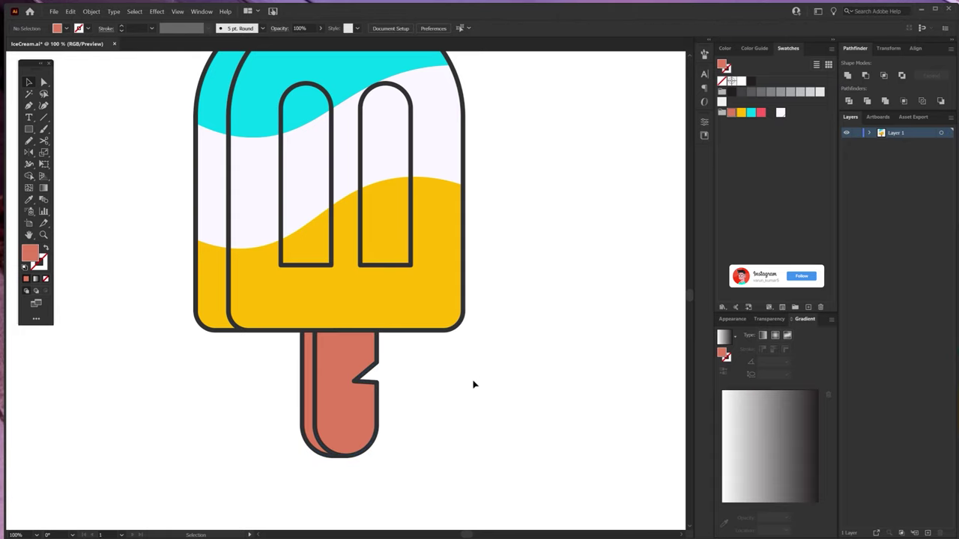
pyautogui.scroll(2, 479, 240)
pyautogui.click(480, 112)
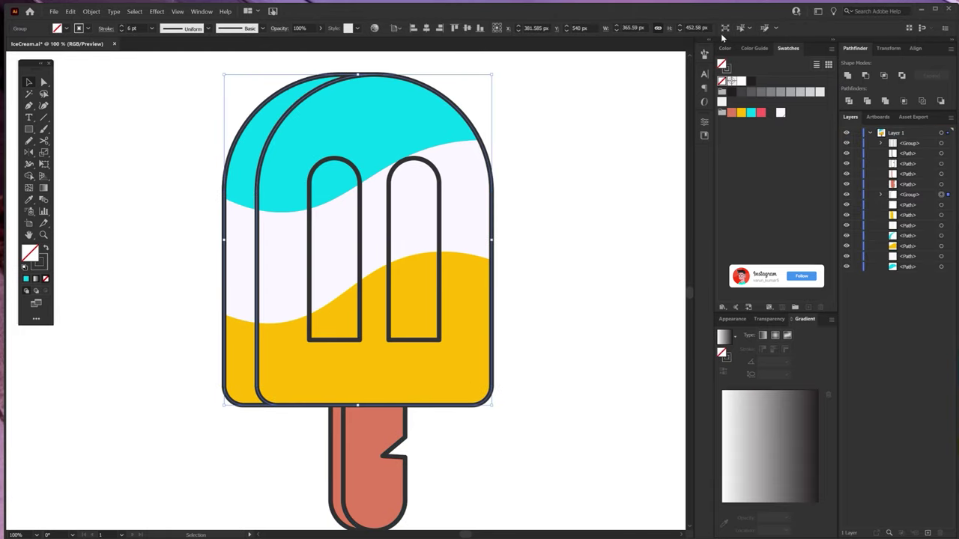
# - In the isolated group, cut the inner outline along its left edge and delete two short pieces
pyautogui.click(725, 30)
pyautogui.click(257, 226)
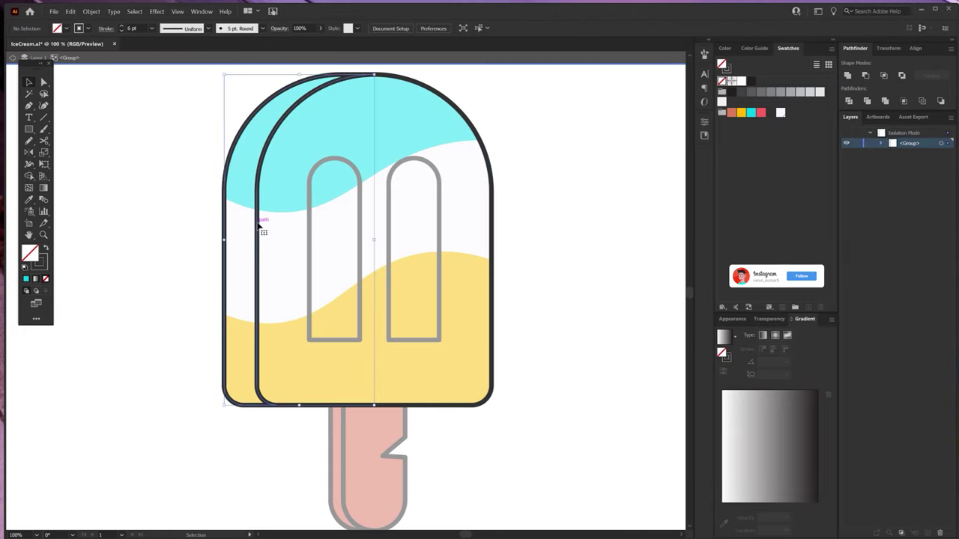
pyautogui.press('c')
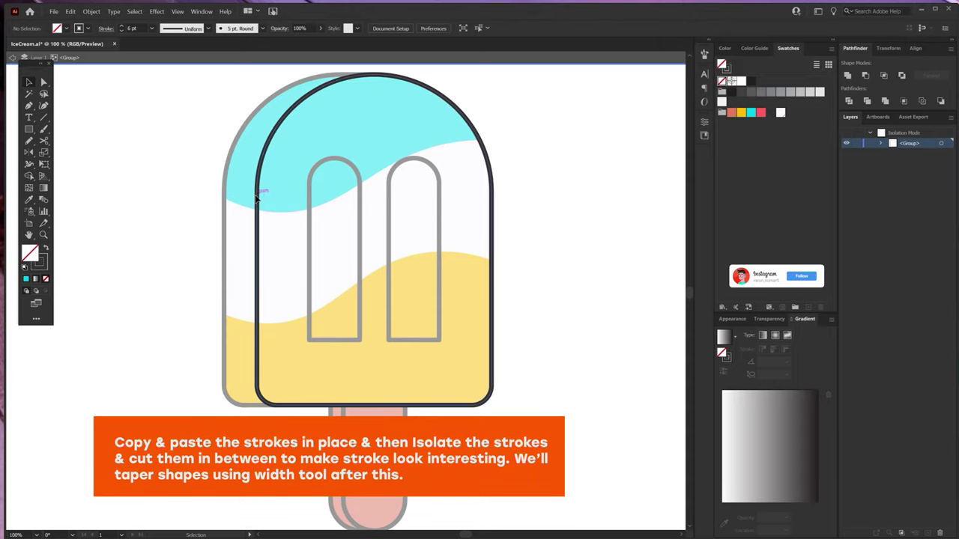
pyautogui.click(257, 193)
pyautogui.click(257, 197)
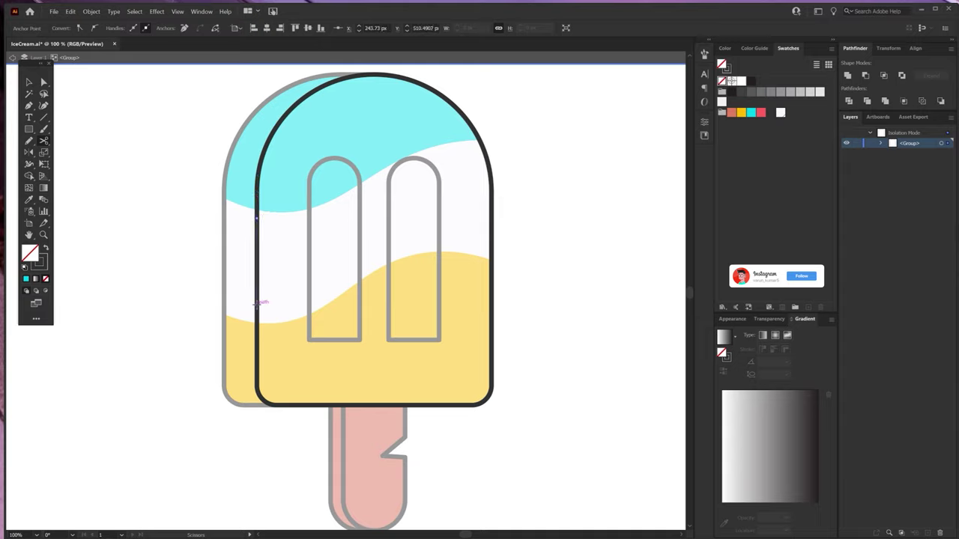
pyautogui.click(257, 305)
pyautogui.click(257, 359)
pyautogui.press('v')
pyautogui.click(257, 324)
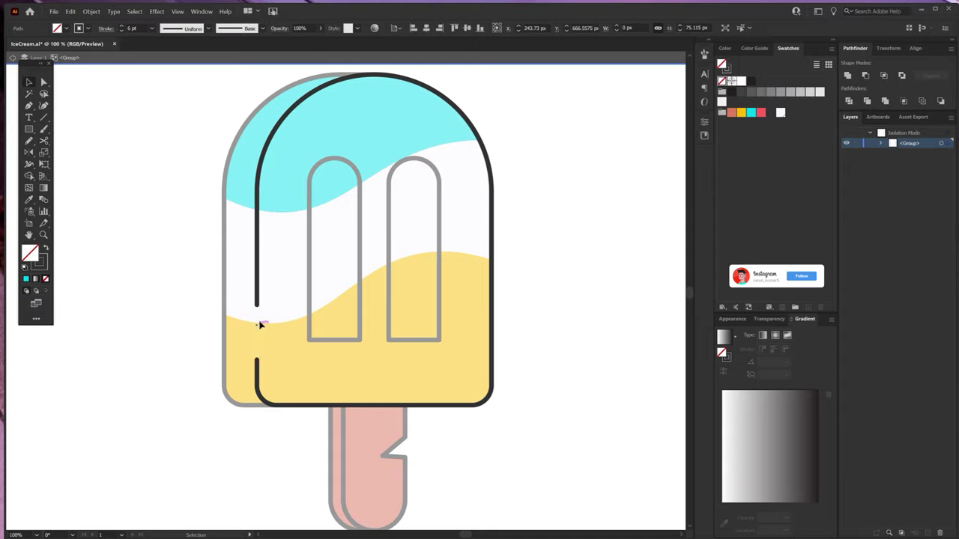
pyautogui.press('Delete')
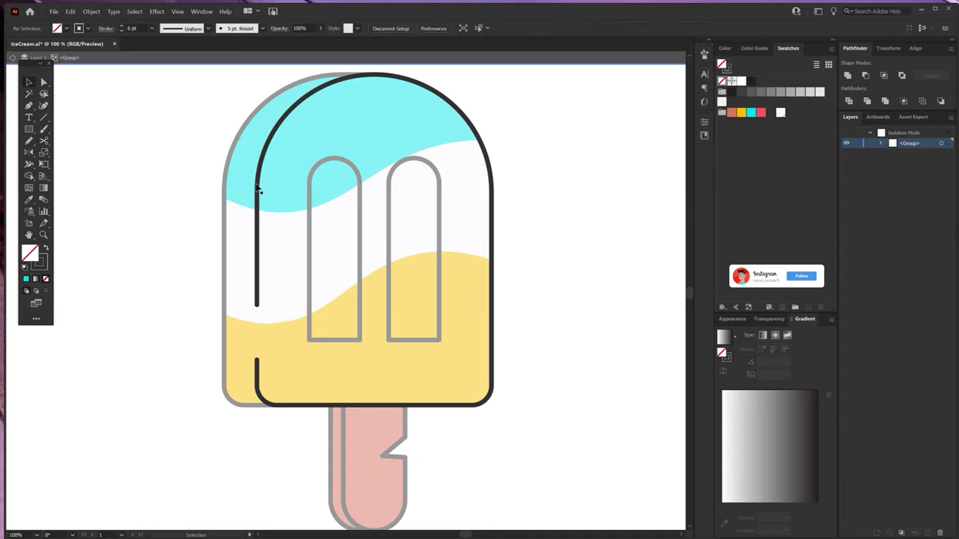
pyautogui.click(259, 197)
pyautogui.press('Delete')
# - Cut the remaining outline at its top and bottom-left, delete its right part, and exit isolation
pyautogui.press('c')
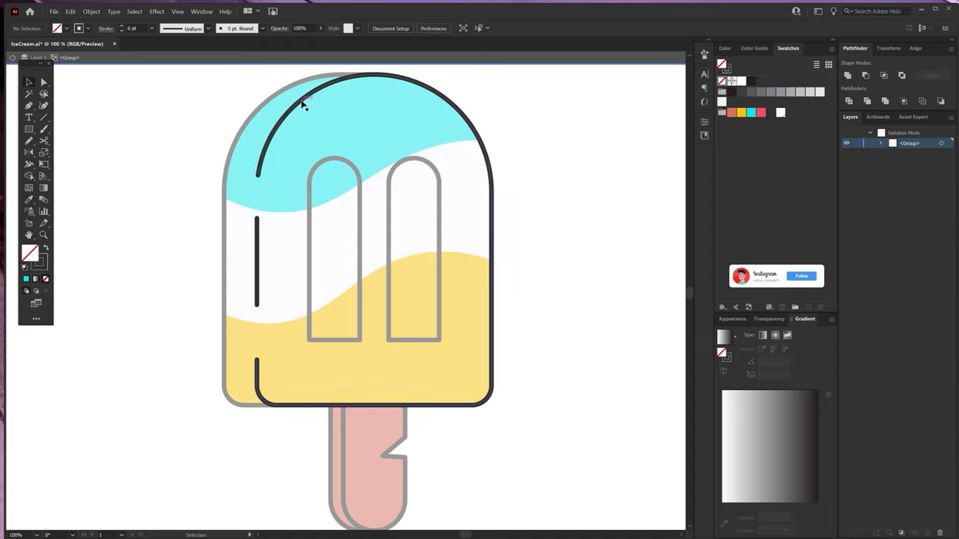
pyautogui.click(368, 75)
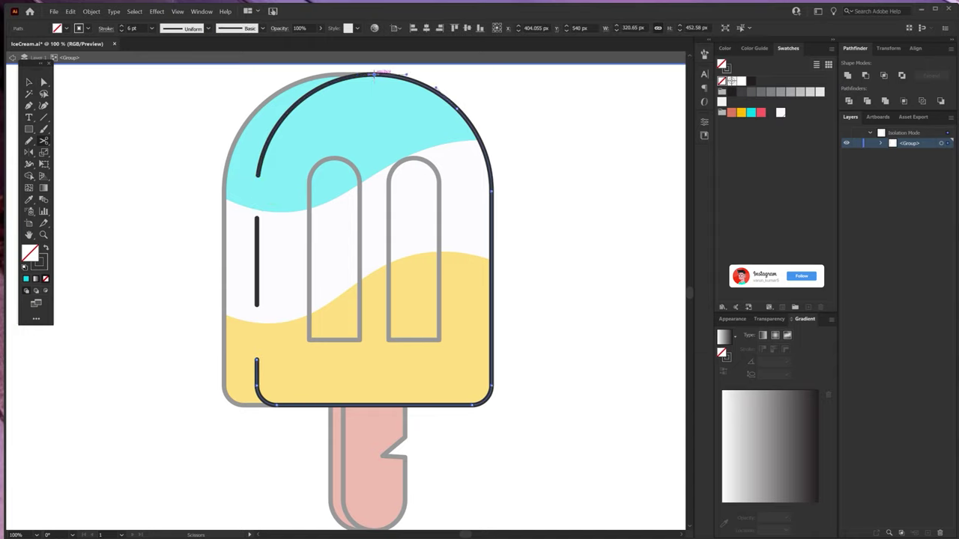
pyautogui.click(375, 74)
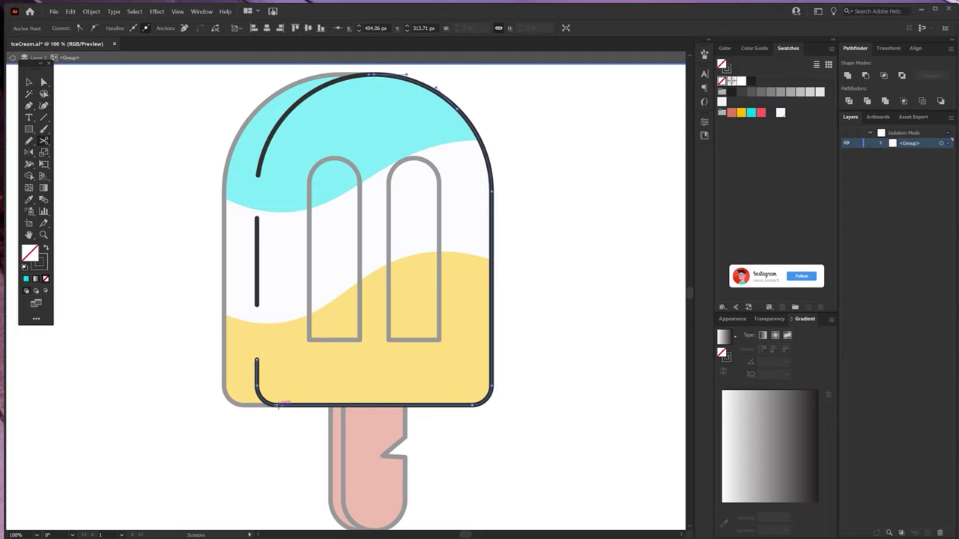
pyautogui.click(330, 405)
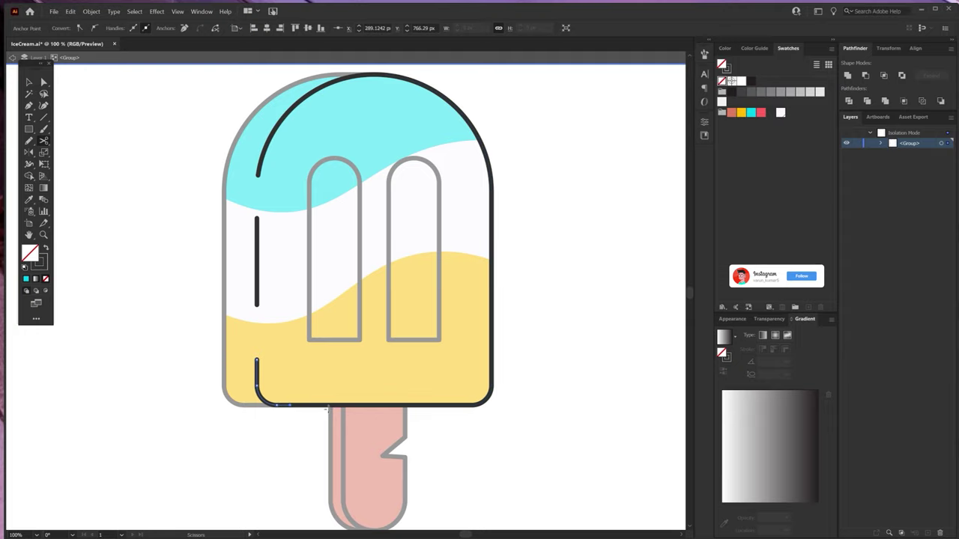
pyautogui.press('v')
pyautogui.click(347, 406)
pyautogui.press('Delete')
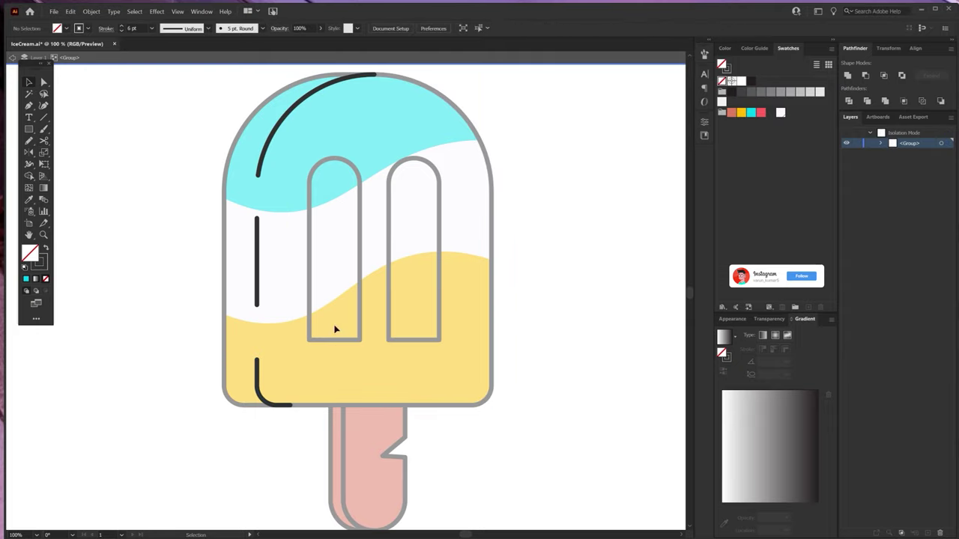
pyautogui.press('Escape')
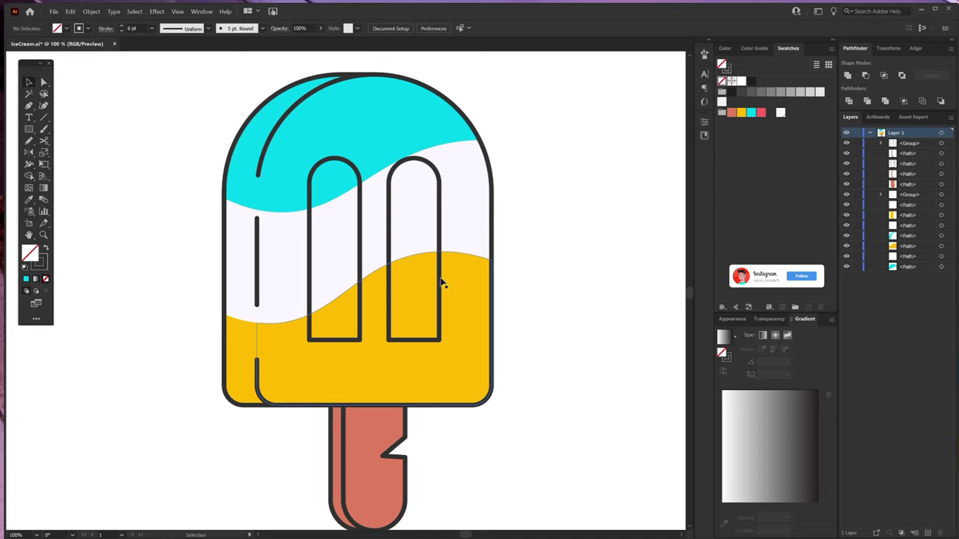
# - Paste a front copy of both arch outlines and swap its stroke to a fill
pyautogui.click(440, 283)
pyautogui.press('a')
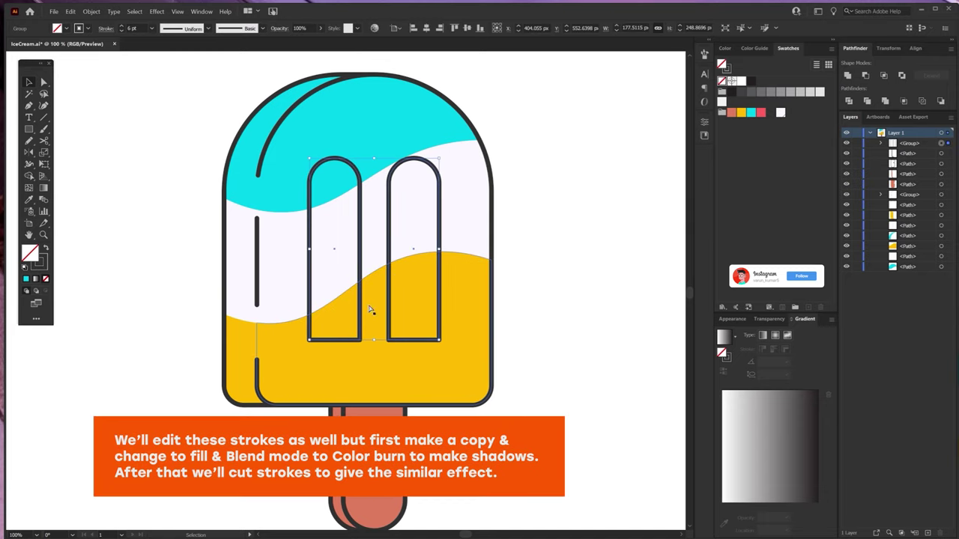
pyautogui.hotkey('ctrl', 'c')
pyautogui.hotkey('ctrl', 'f')
pyautogui.hotkey('shift', 'x')
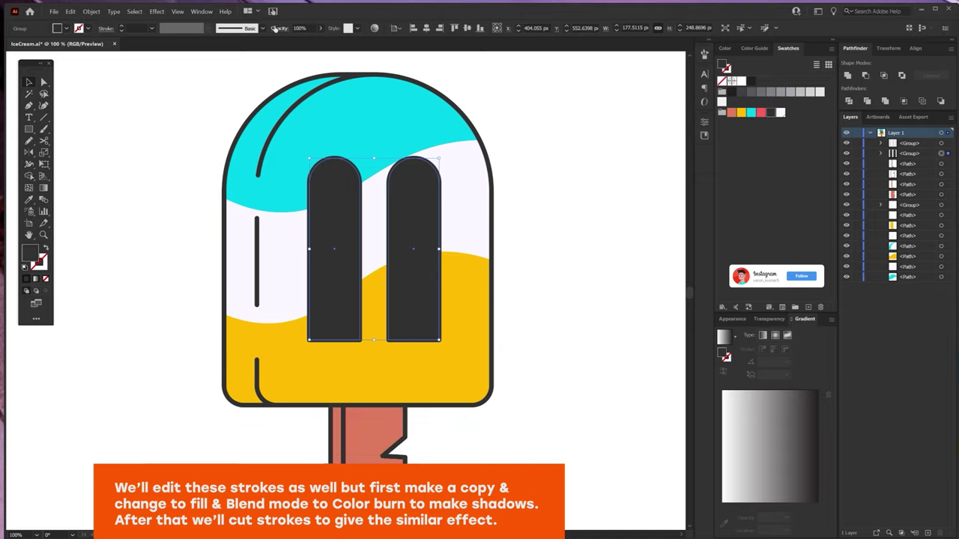
# - Set the filled arch copy to Color Burn blending at 33% opacity
pyautogui.click(275, 28)
pyautogui.click(199, 44)
pyautogui.click(200, 90)
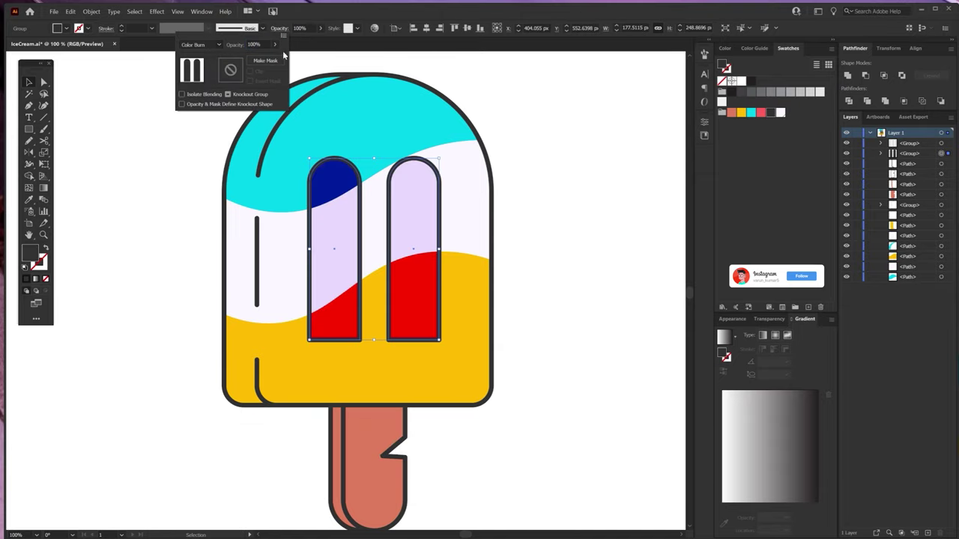
pyautogui.moveTo(272, 59); pyautogui.dragTo(251, 60)
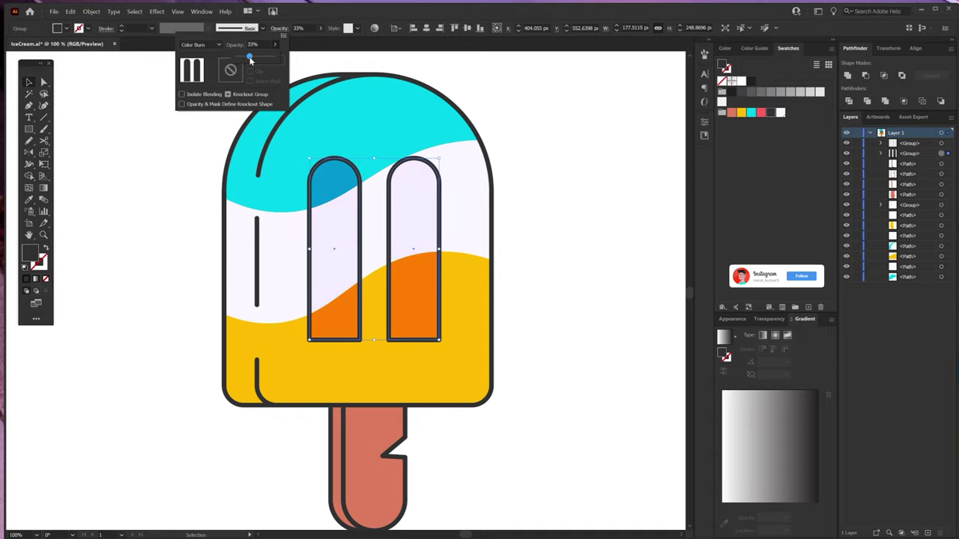
pyautogui.click(596, 189)
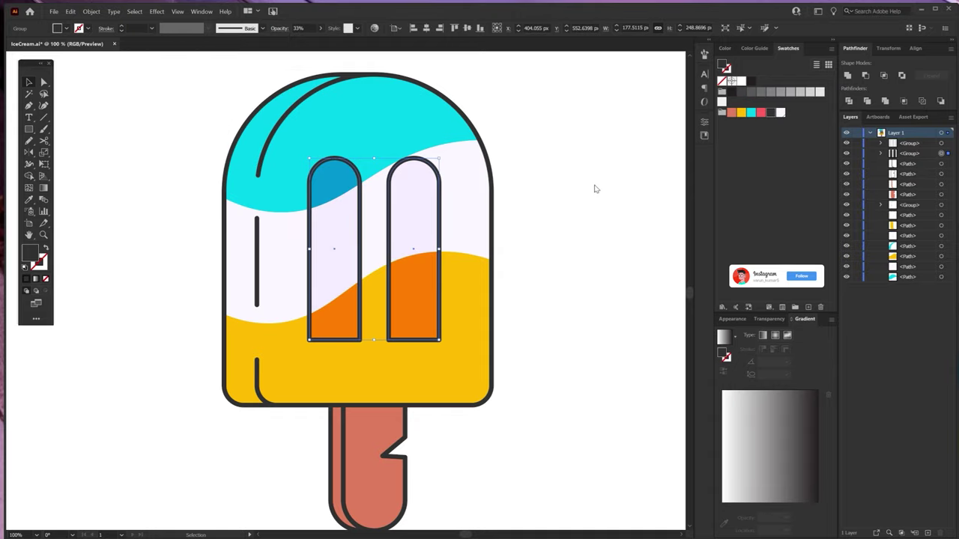
pyautogui.keyDown('alt'); pyautogui.scroll(1, 353, 245); pyautogui.keyUp('alt')
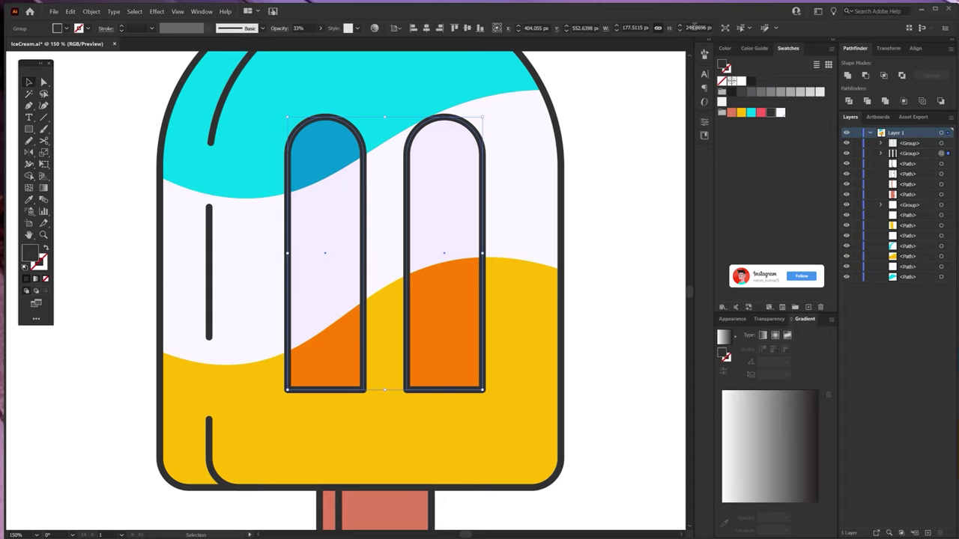
# - Inside the isolated shadow group, draw two freehand Pencil blobs over the arches
pyautogui.click(725, 30)
pyautogui.click(344, 233)
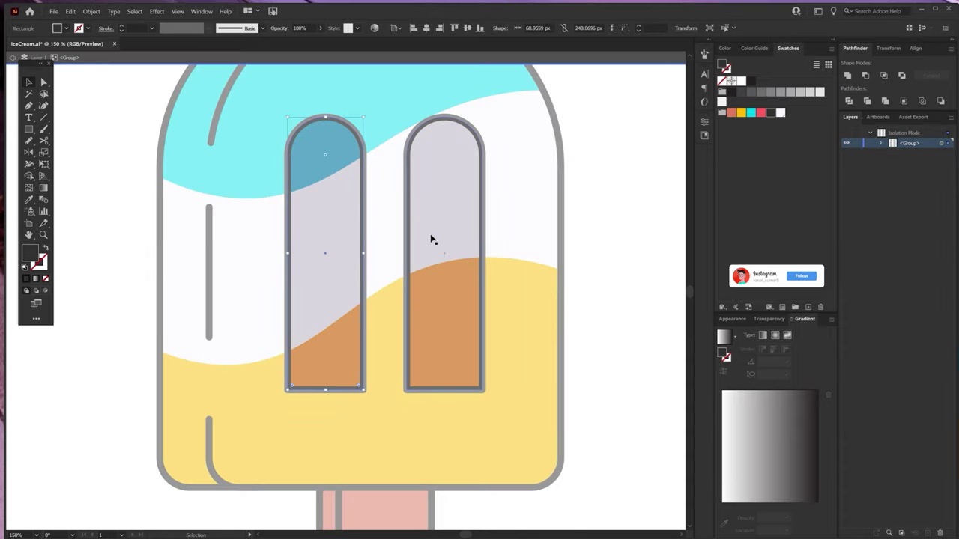
pyautogui.click(225, 226)
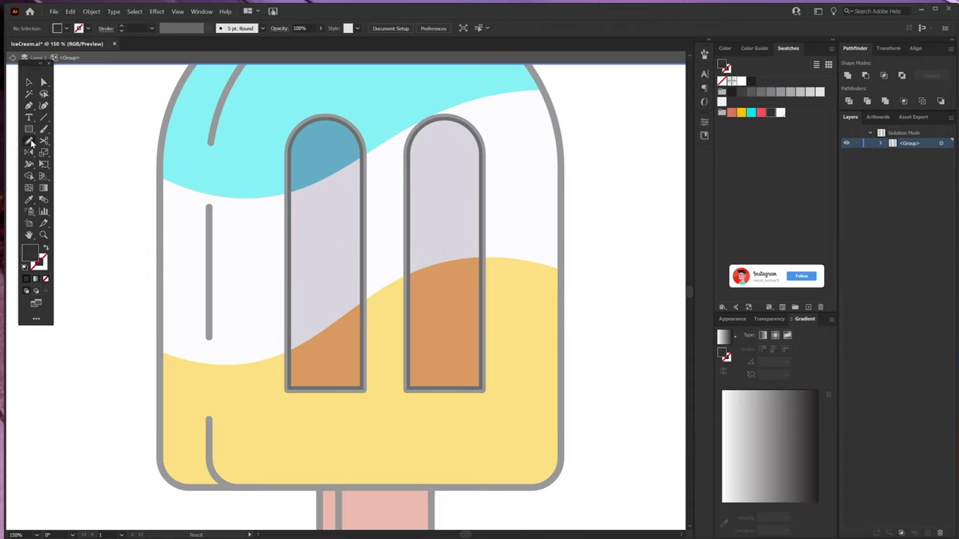
pyautogui.moveTo(247, 253); pyautogui.dragTo(304, 179)
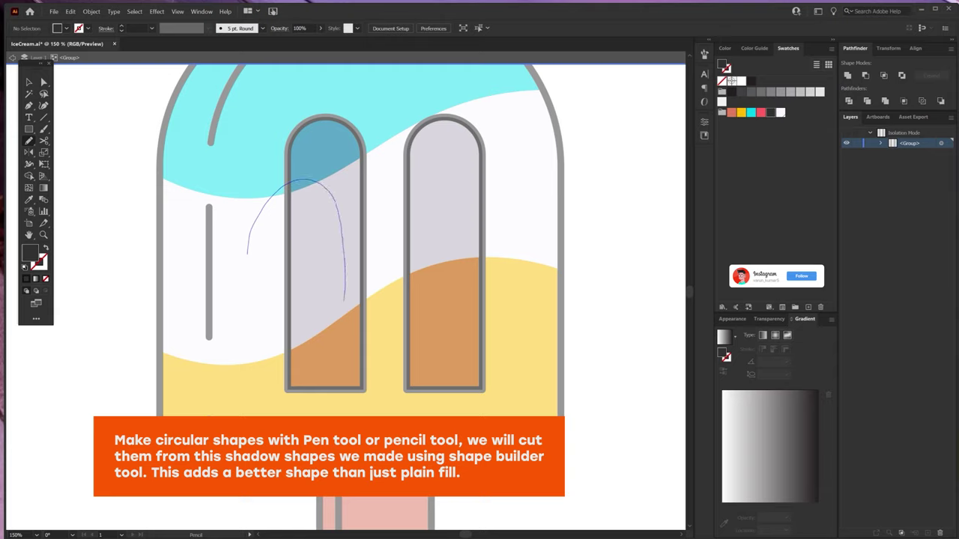
pyautogui.moveTo(248, 247); pyautogui.dragTo(248, 253)
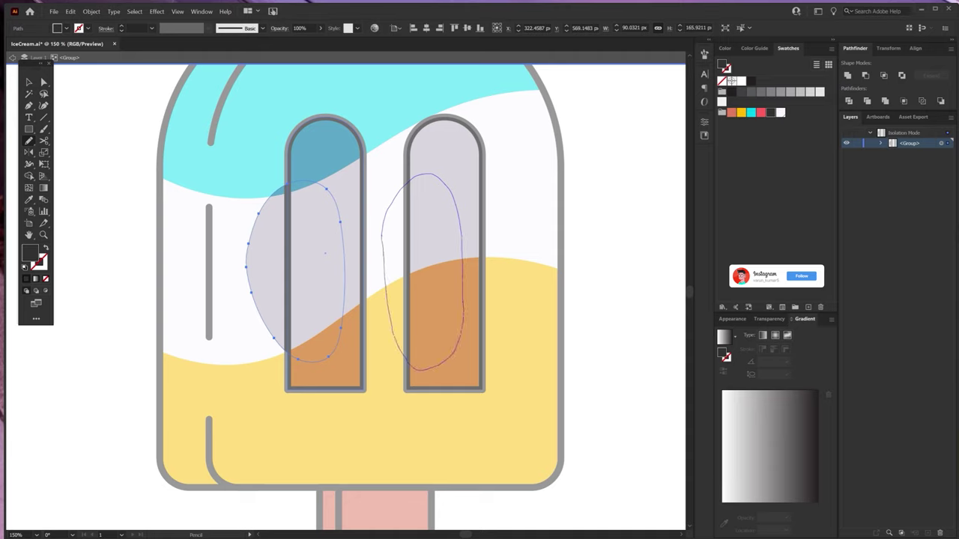
# - Remove the blob pieces outside the arches with Shape Builder, exit isolation and fit the popsicle in view
pyautogui.press('v')
pyautogui.keyDown('shift'); pyautogui.click(287, 258); pyautogui.keyUp('shift')
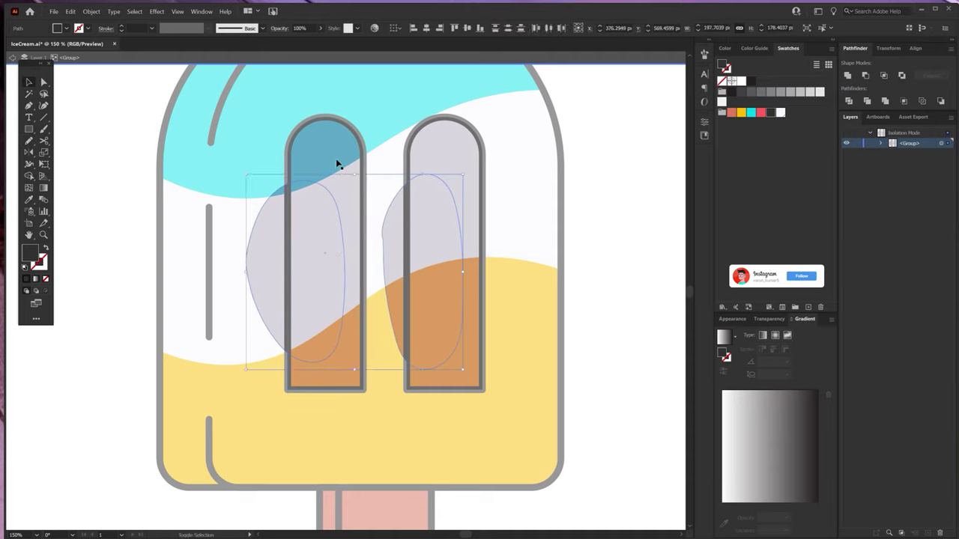
pyautogui.keyDown('shift'); pyautogui.click(336, 160); pyautogui.keyUp('shift')
pyautogui.keyDown('shift'); pyautogui.click(444, 157); pyautogui.keyUp('shift')
pyautogui.hotkey('shift', 'm')
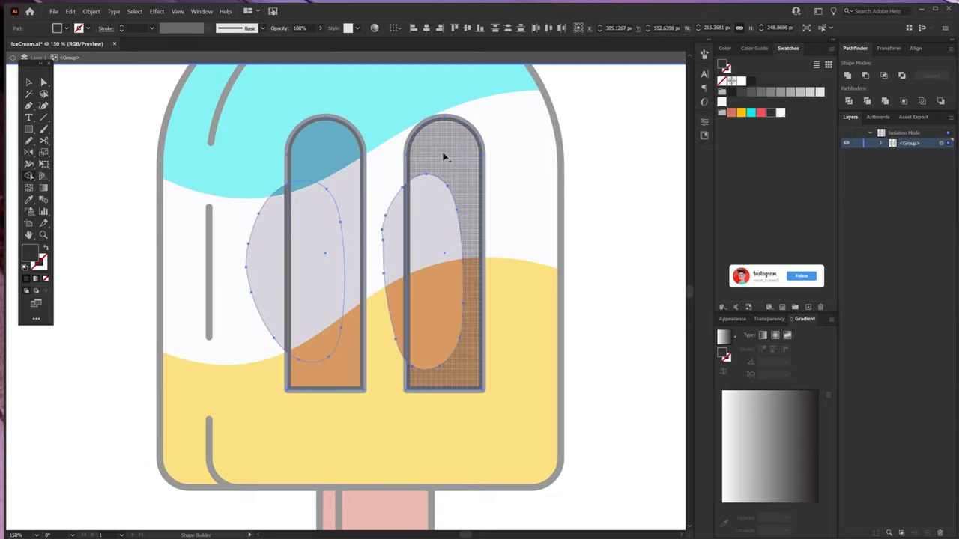
pyautogui.keyDown('alt'); pyautogui.click(392, 252); pyautogui.keyUp('alt')
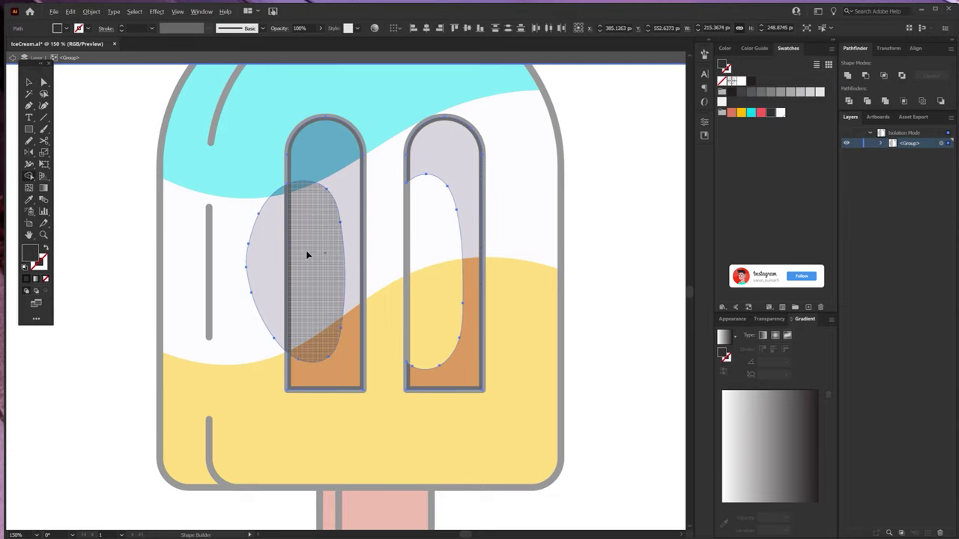
pyautogui.keyDown('alt'); pyautogui.click(287, 296); pyautogui.keyUp('alt')
pyautogui.press('v')
pyautogui.press('Escape')
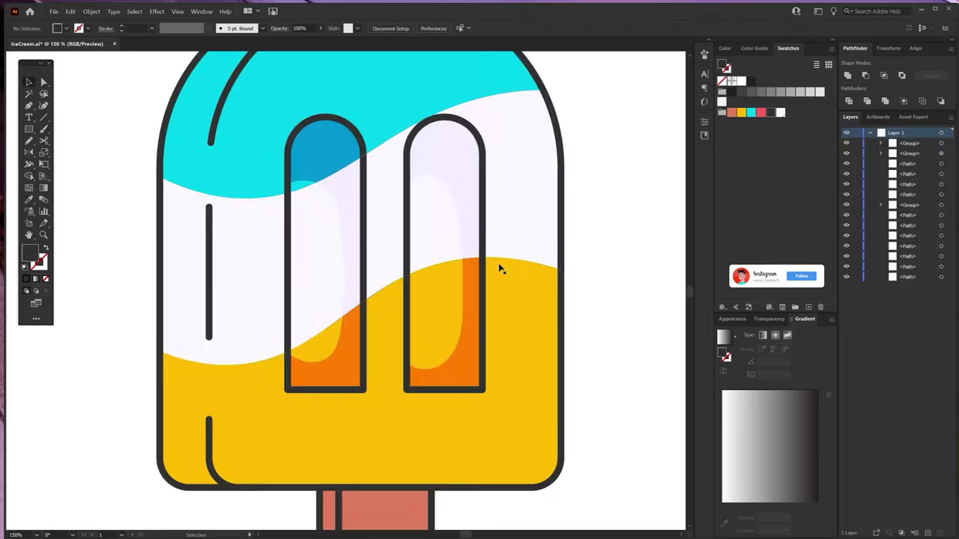
pyautogui.hotkey('ctrl', '1')
# - Cut both arch outlines near their tops, at their bottom-left corners and along their bottom edges
pyautogui.doubleClick(364, 230)
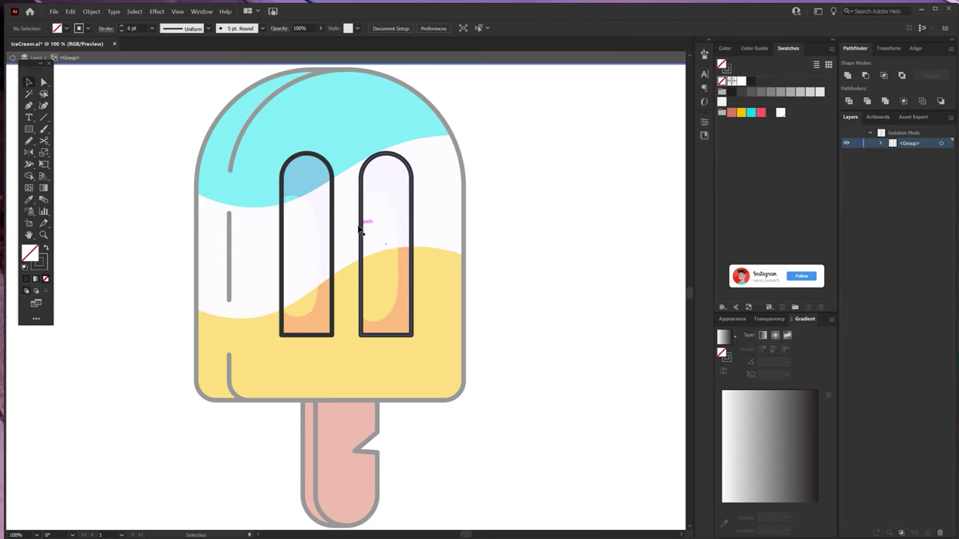
pyautogui.press('c')
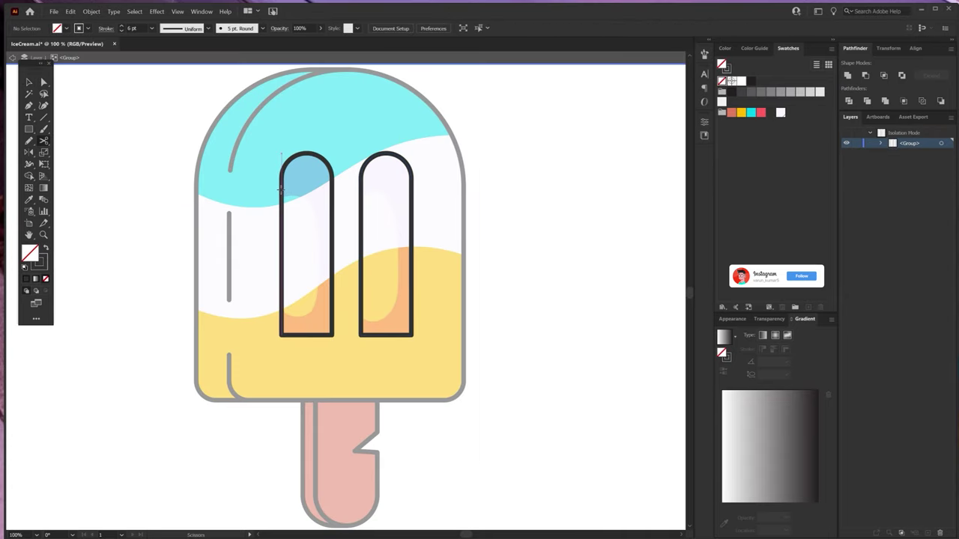
pyautogui.click(281, 189)
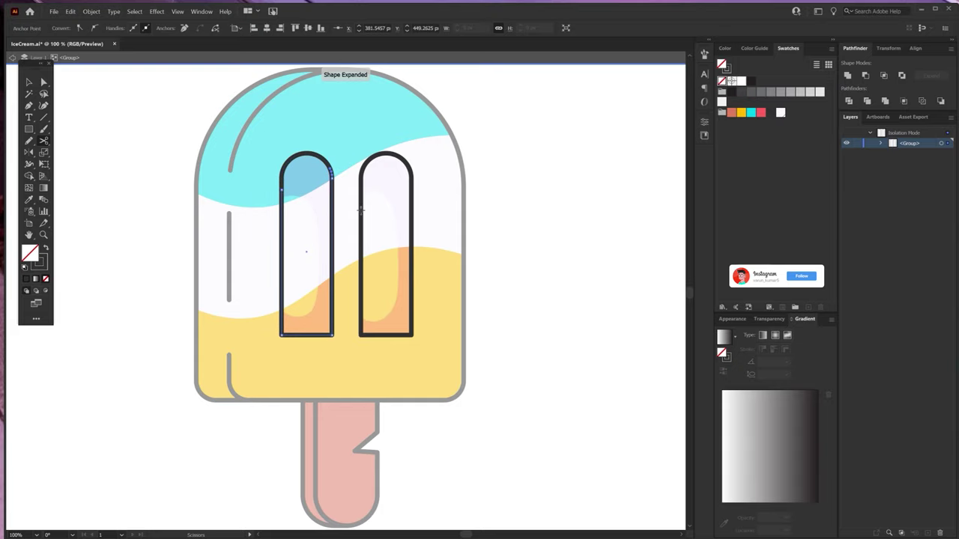
pyautogui.press('+')
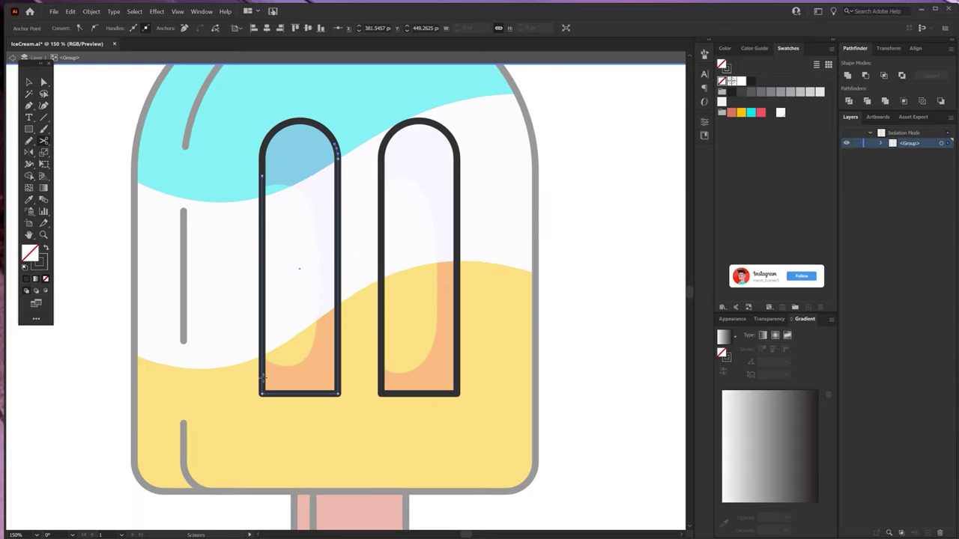
pyautogui.click(261, 379)
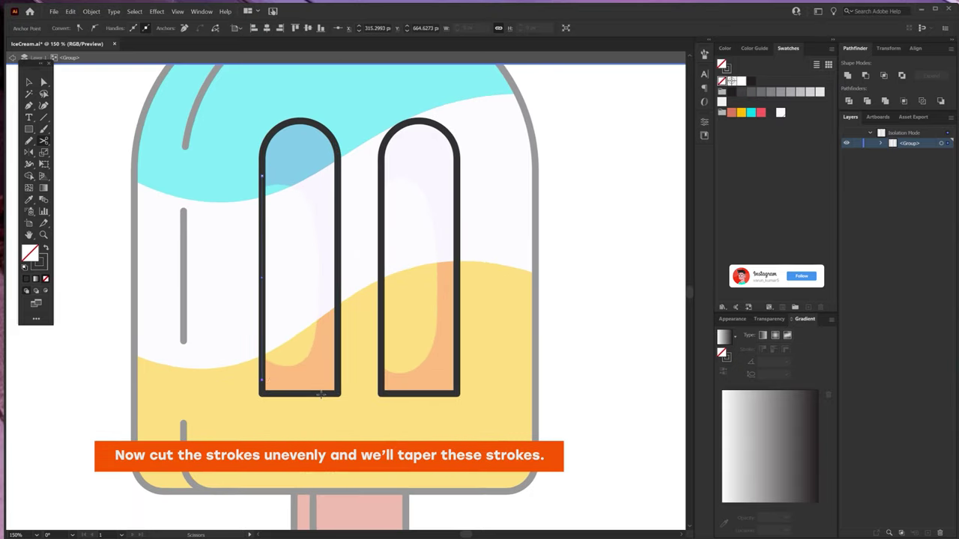
pyautogui.click(321, 393)
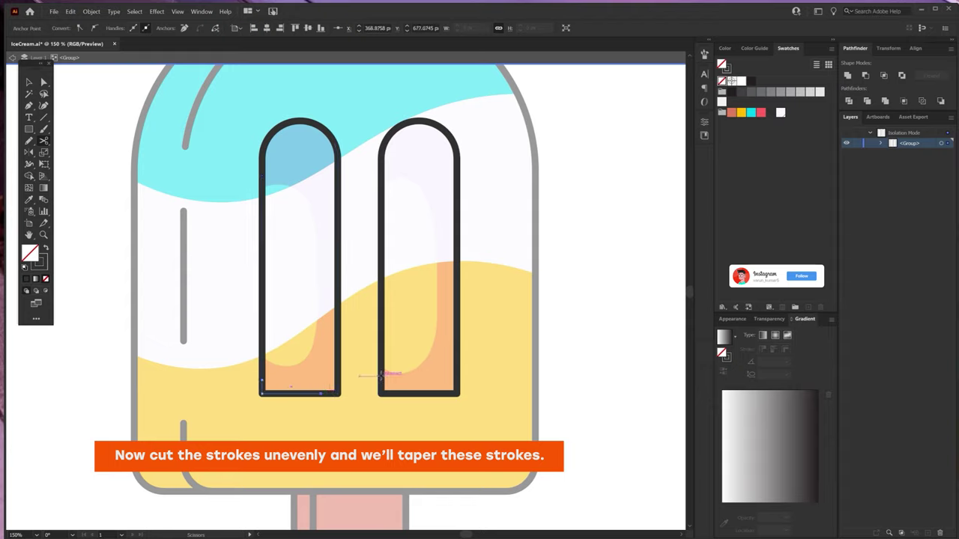
pyautogui.click(380, 383)
pyautogui.click(445, 394)
pyautogui.click(380, 190)
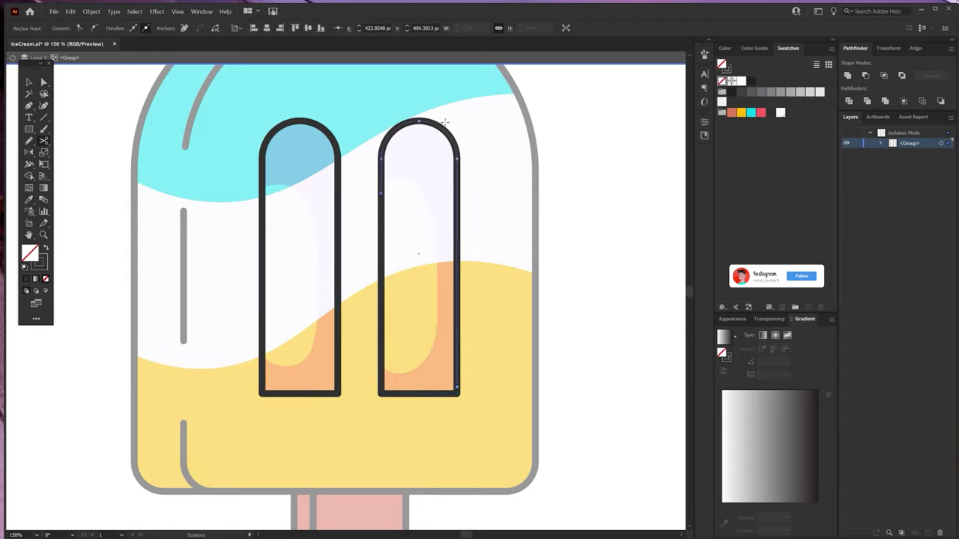
# - Delete the cut-off side edges of both arches, then exit isolation and zoom out
pyautogui.press('v')
pyautogui.click(458, 222)
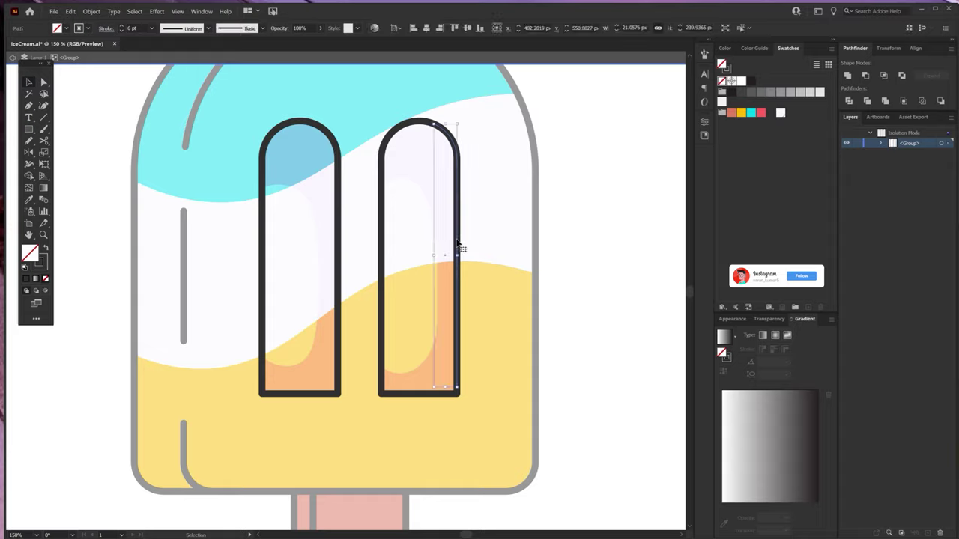
pyautogui.press('Delete')
pyautogui.click(381, 302)
pyautogui.press('Delete')
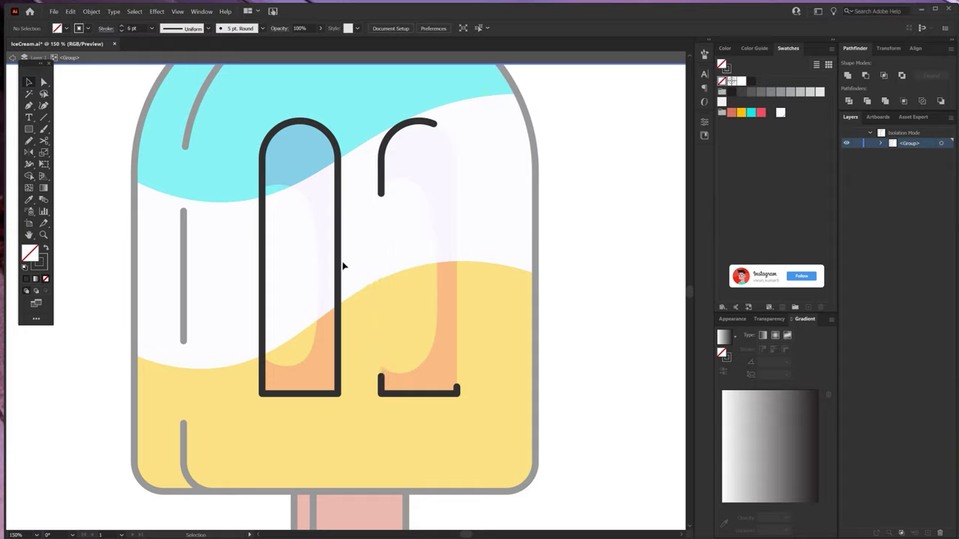
pyautogui.click(335, 271)
pyautogui.press('Delete')
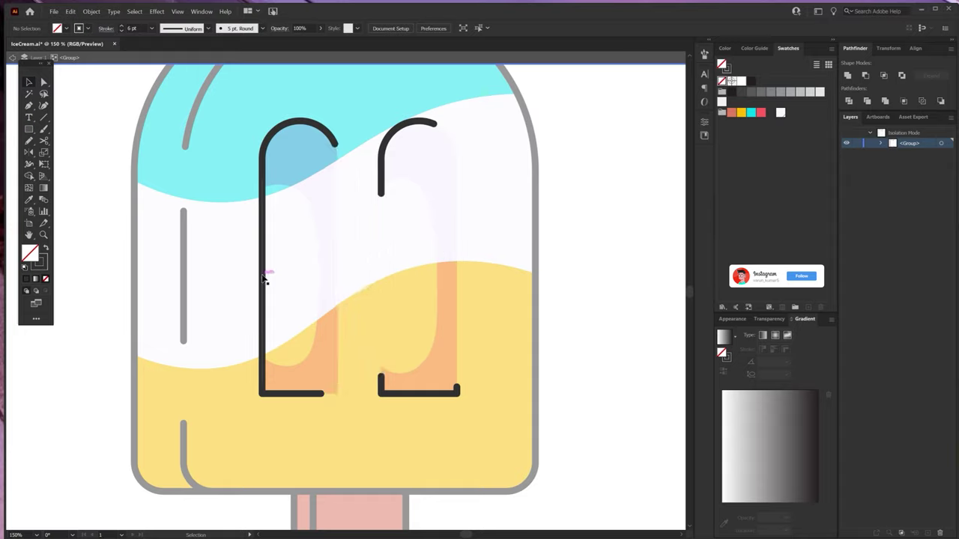
pyautogui.click(264, 279)
pyautogui.press('Delete')
pyautogui.press('Escape')
pyautogui.hotkey('ctrl', '-')
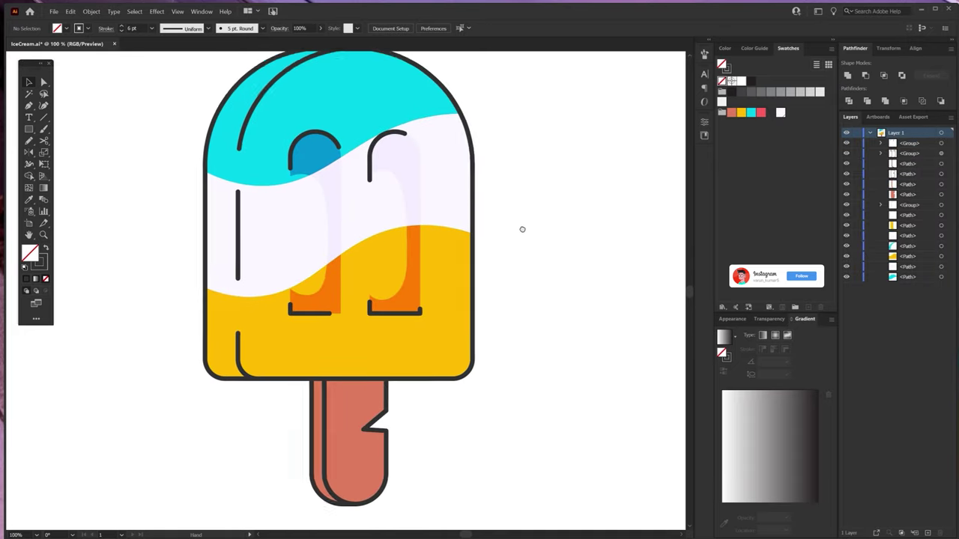
pyautogui.scroll(-1, 518, 285)
# - Set a 2 pt stroke and pencil a first wavy grain line down the stick
pyautogui.hotkey('ctrl', '+')
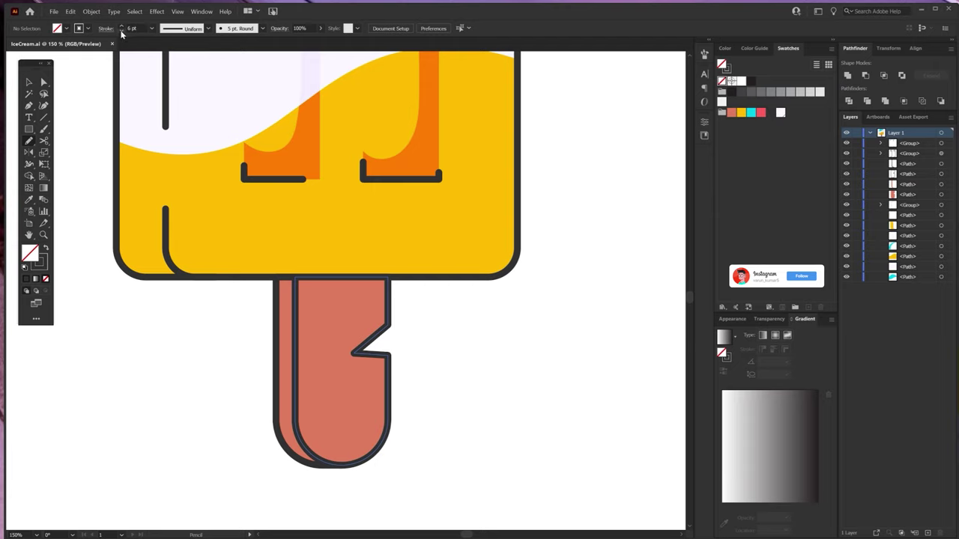
pyautogui.click(120, 31)
pyautogui.click(121, 30)
pyautogui.click(121, 30)
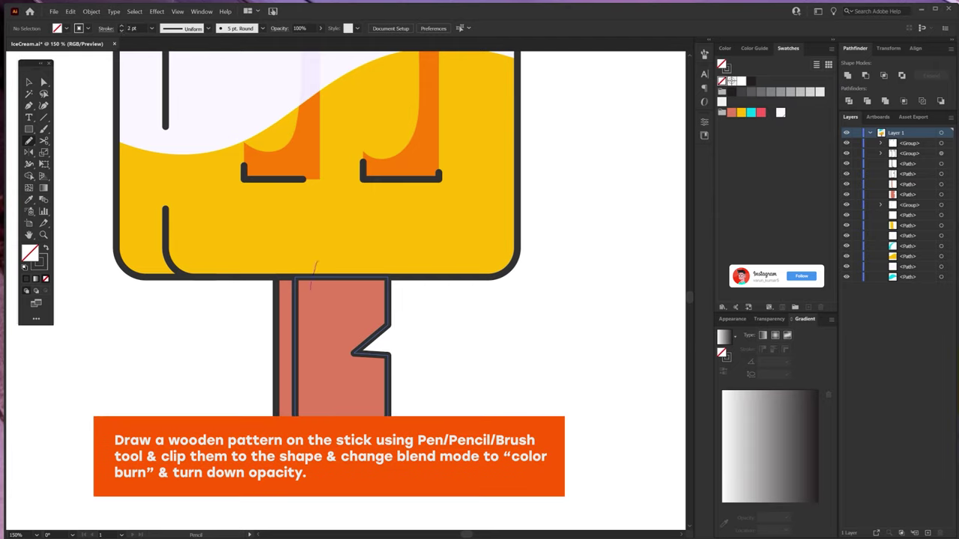
pyautogui.moveTo(318, 450); pyautogui.dragTo(320, 479)
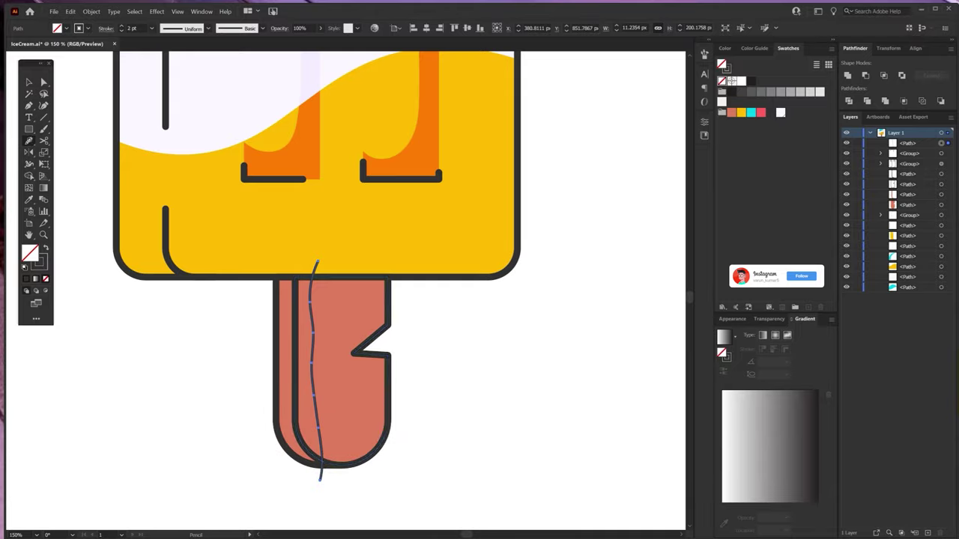
pyautogui.press('Return')
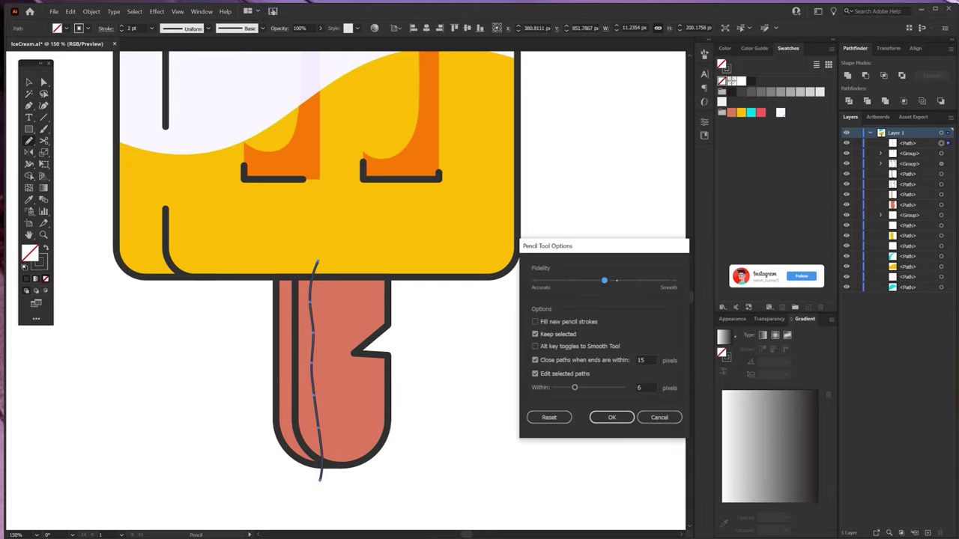
pyautogui.press('Return')
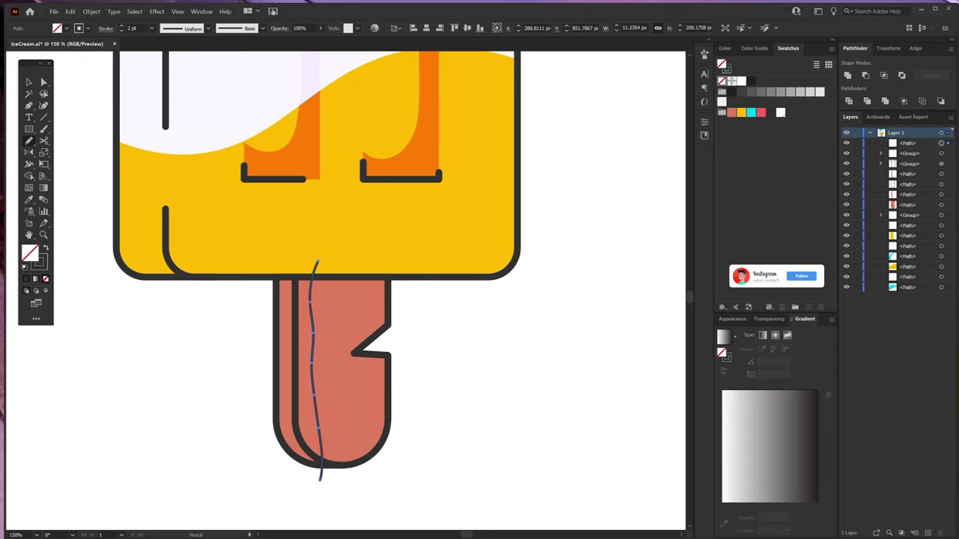
pyautogui.hotkey('ctrl', 'shift', 'a')
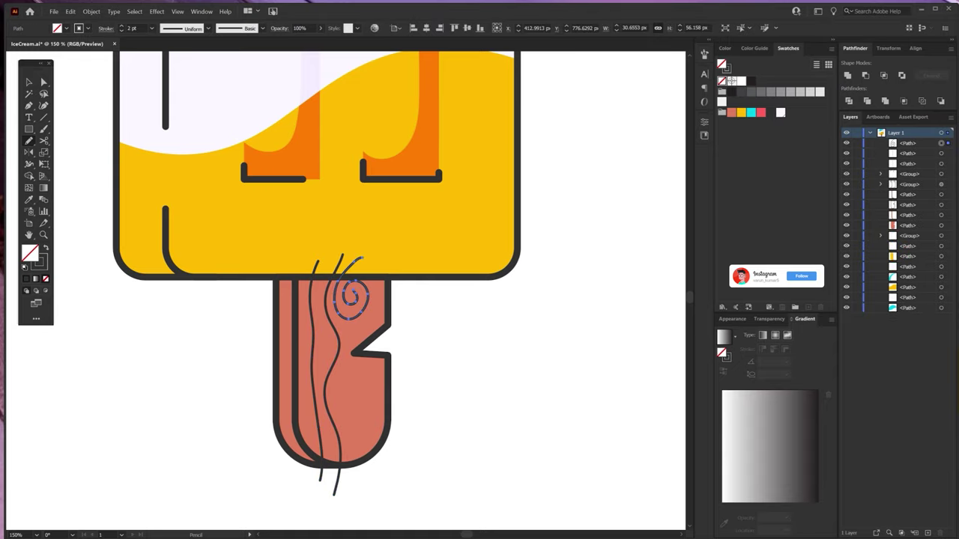
# - Pencil more grain lines, knots and a left-edge wave, then select all the grain strokes
pyautogui.moveTo(367, 374); pyautogui.dragTo(346, 465)
pyautogui.moveTo(327, 325); pyautogui.dragTo(340, 483)
pyautogui.moveTo(346, 379)
pyautogui.mouseDown()
pyautogui.moveTo(344, 408)
pyautogui.moveTo(401, 428)
pyautogui.mouseUp()
pyautogui.moveTo(390, 378); pyautogui.dragTo(397, 365)
pyautogui.moveTo(298, 281); pyautogui.dragTo(297, 482)
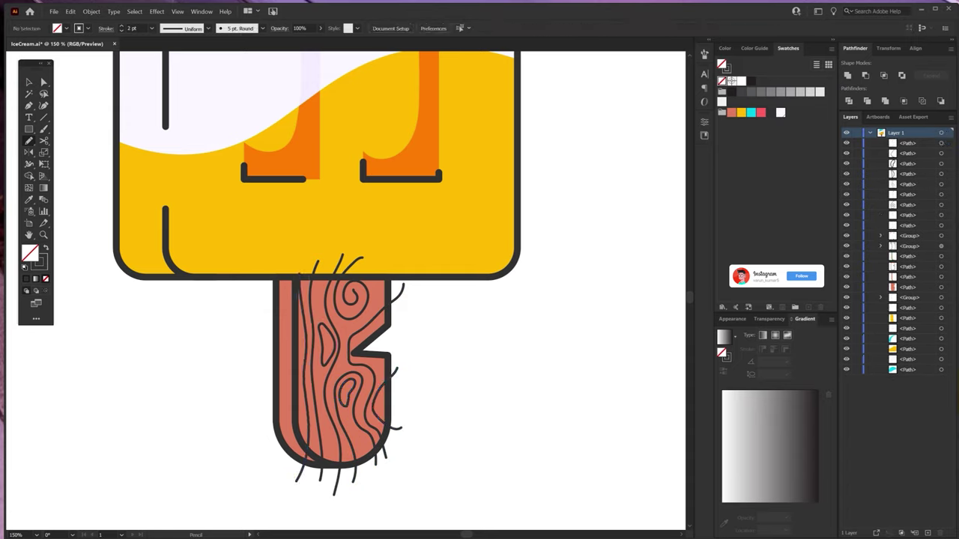
pyautogui.moveTo(284, 259); pyautogui.dragTo(280, 462)
pyautogui.moveTo(314, 355); pyautogui.dragTo(242, 481)
# - Group the wood-grain strokes and delete the stray wavy line at the left
pyautogui.hotkey('ctrl', 'g')
pyautogui.scroll(3, 330, 337)
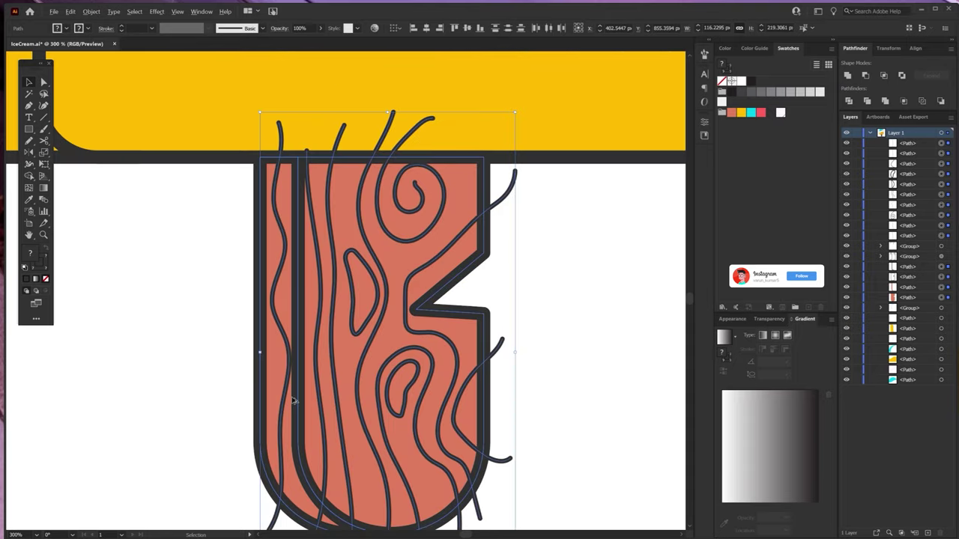
pyautogui.scroll(-1, 377, 281)
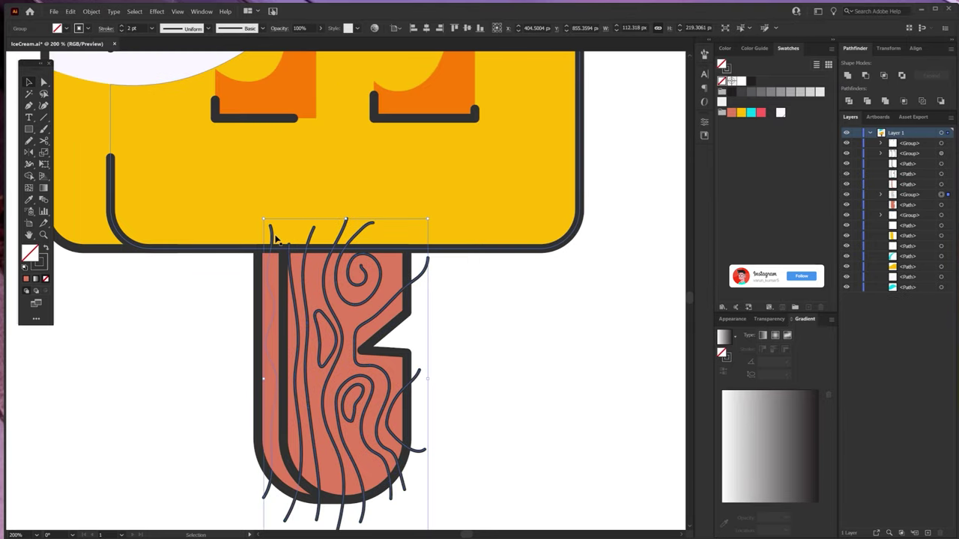
pyautogui.doubleClick(271, 228)
pyautogui.click(273, 233)
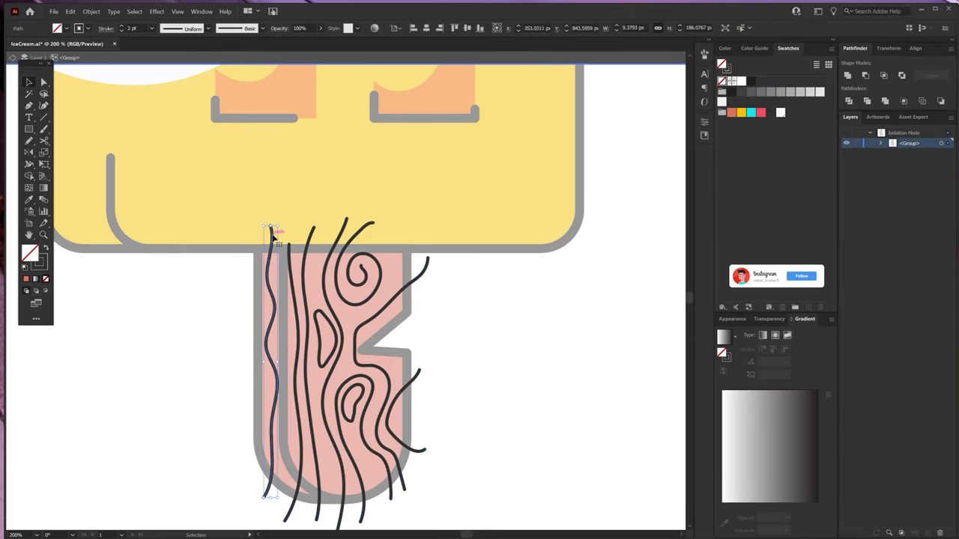
pyautogui.press('Delete')
pyautogui.doubleClick(208, 360)
# - Bring the stick shape to front and clip the grain inside it
pyautogui.click(374, 300)
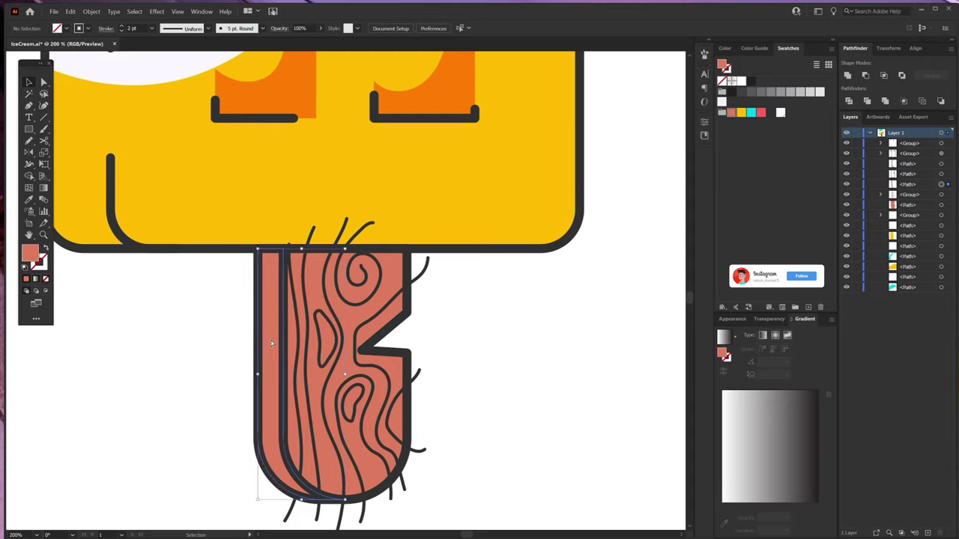
pyautogui.hotkey('ctrl', 'shift', ']')
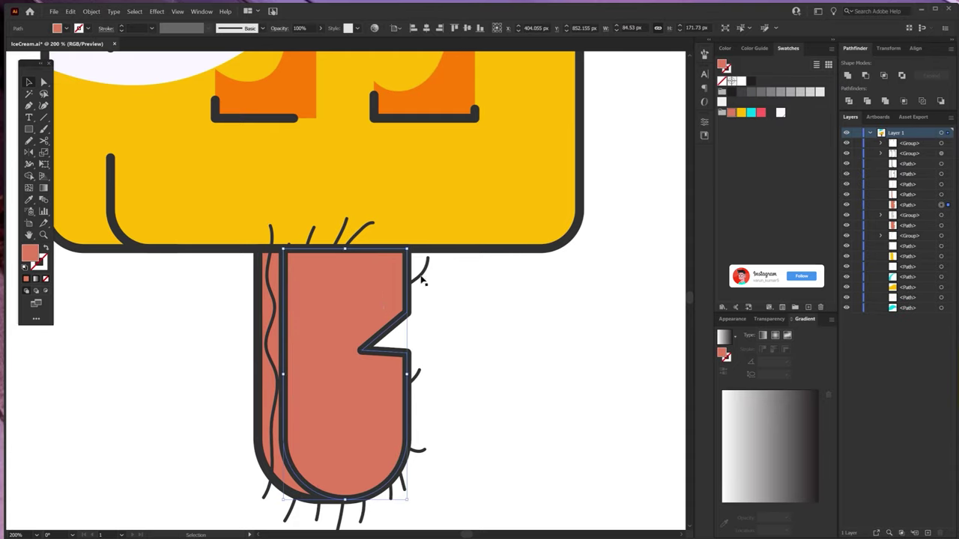
pyautogui.keyDown('shift'); pyautogui.click(420, 278); pyautogui.keyUp('shift')
pyautogui.hotkey('ctrl', '7')
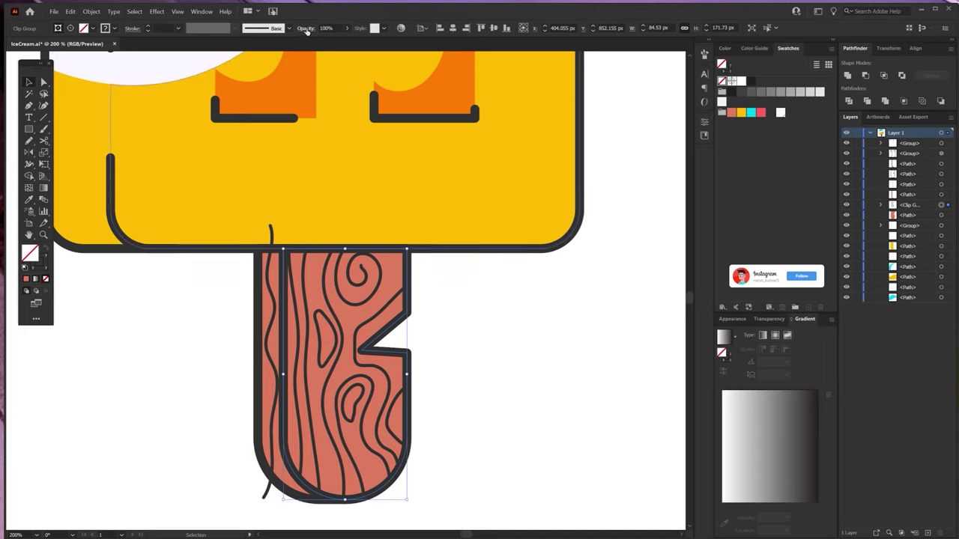
# - Set the clipped grain to Color Burn blending at 20% opacity
pyautogui.click(306, 31)
pyautogui.click(229, 44)
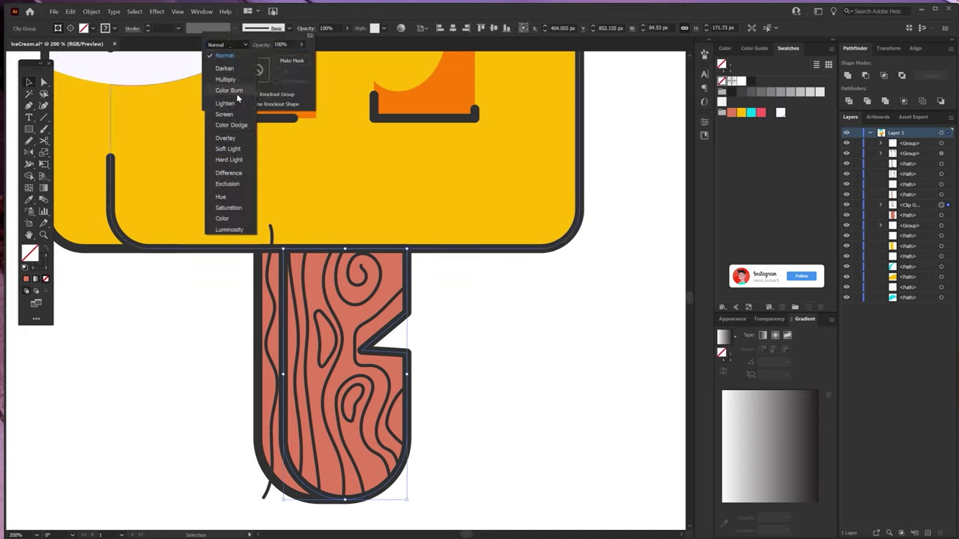
pyautogui.click(230, 89)
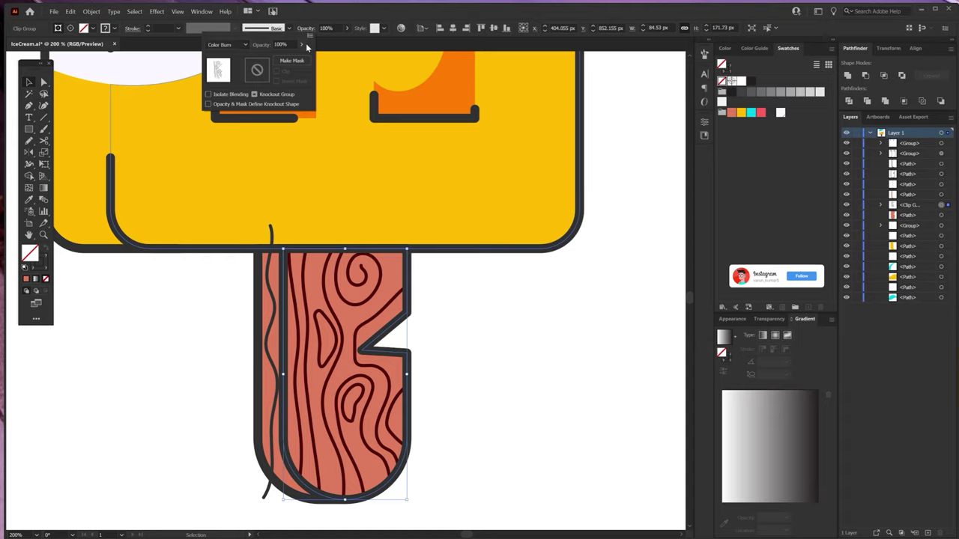
pyautogui.moveTo(272, 58); pyautogui.dragTo(271, 57)
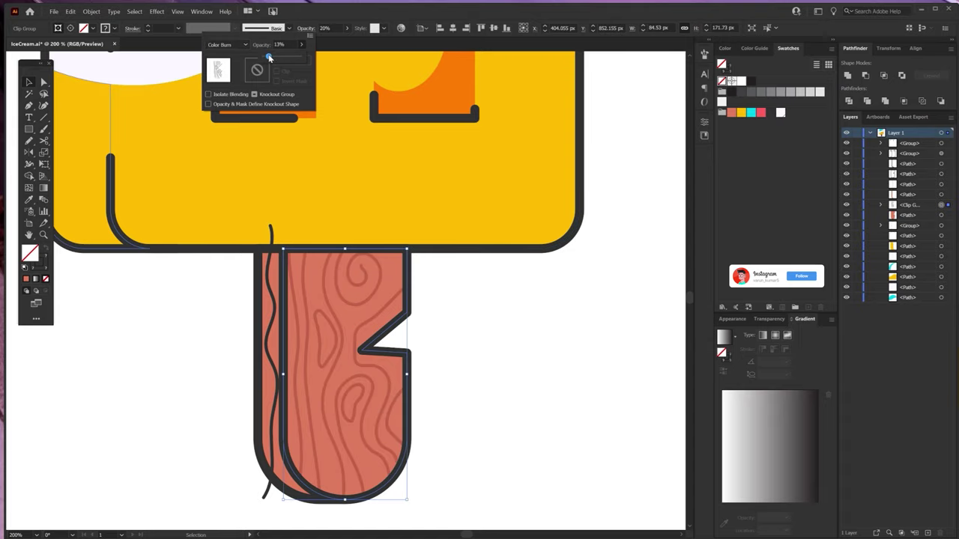
pyautogui.scroll(2, 274, 272)
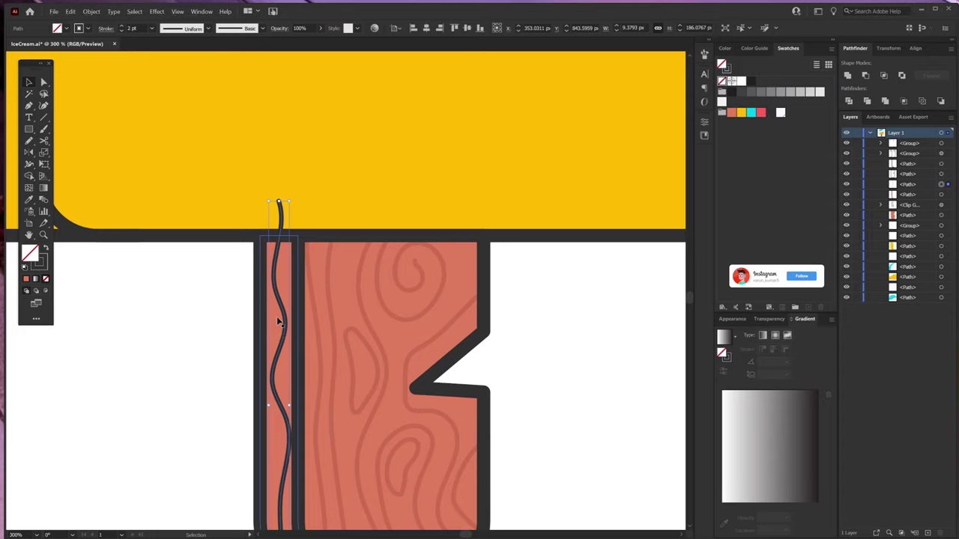
# - Merge the thin left strip regions under the wavy line with Shape Builder
pyautogui.click(275, 319)
pyautogui.keyDown('shift'); pyautogui.click(276, 315); pyautogui.keyUp('shift')
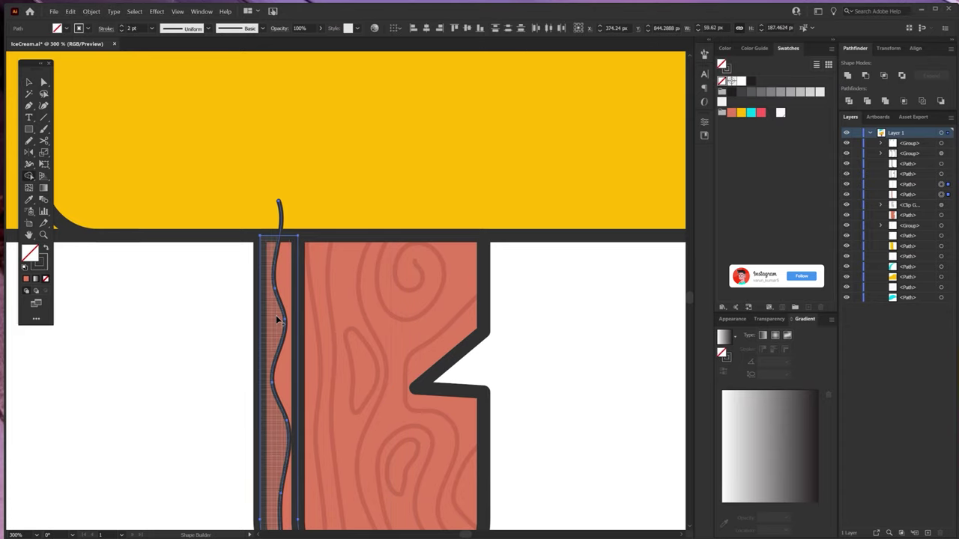
pyautogui.hotkey('shift', 'm')
pyautogui.scroll(-5, 277, 337)
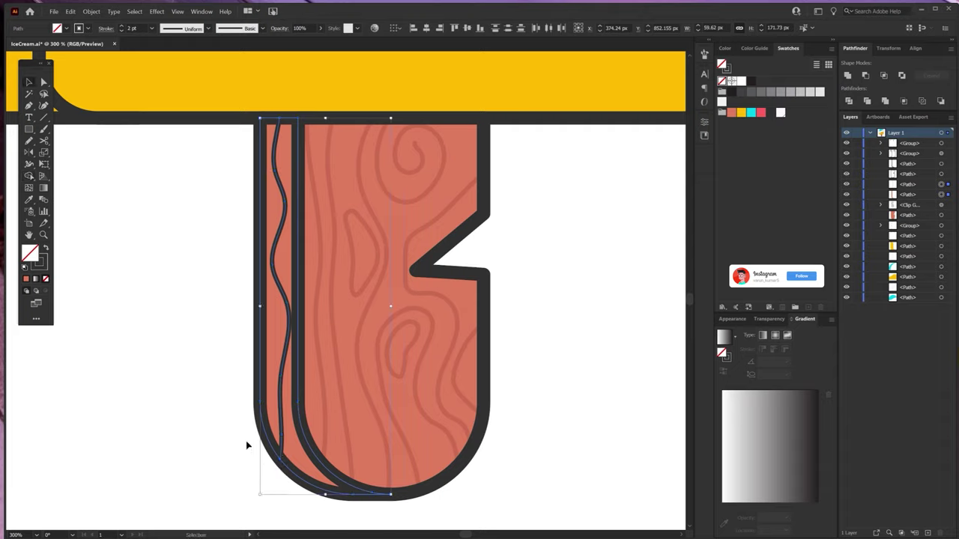
pyautogui.moveTo(250, 443); pyautogui.dragTo(280, 400)
pyautogui.press('v')
# - Set the wavy line to Color Burn blending at 17% opacity
pyautogui.click(282, 402)
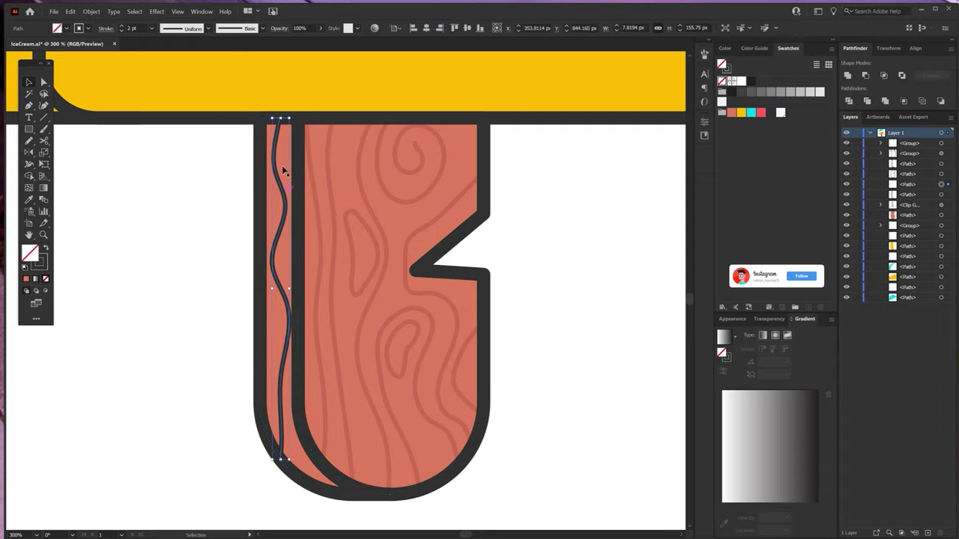
pyautogui.click(281, 29)
pyautogui.click(207, 45)
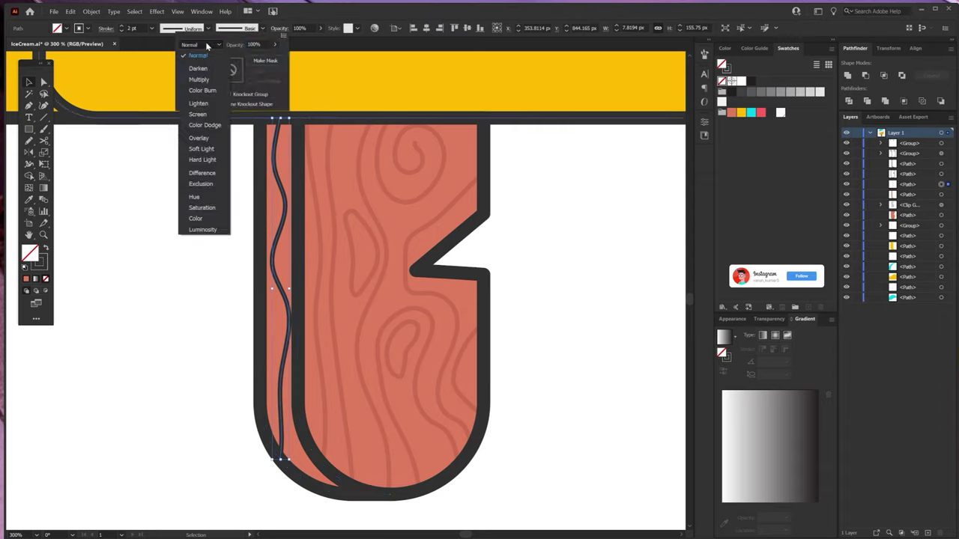
pyautogui.click(203, 90)
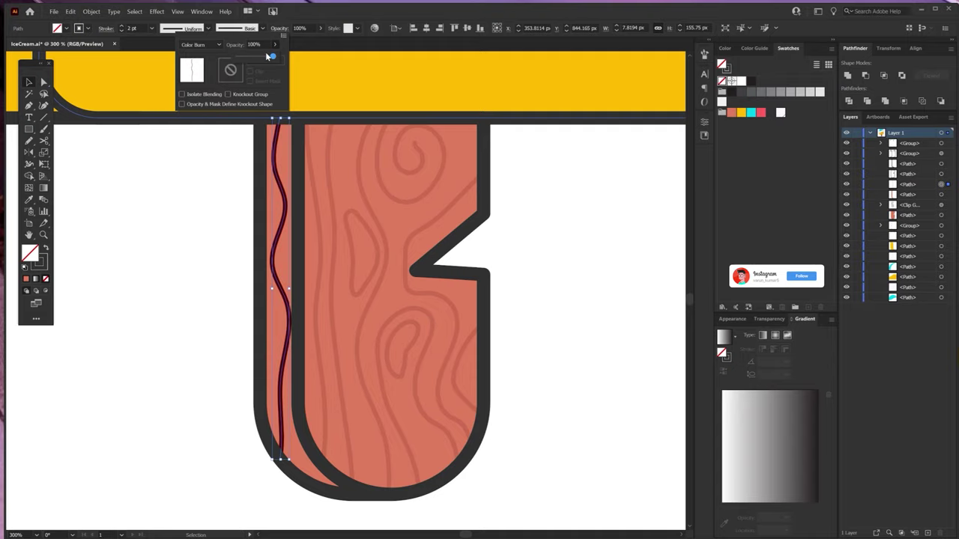
pyautogui.moveTo(267, 56); pyautogui.dragTo(241, 58)
pyautogui.click(193, 224)
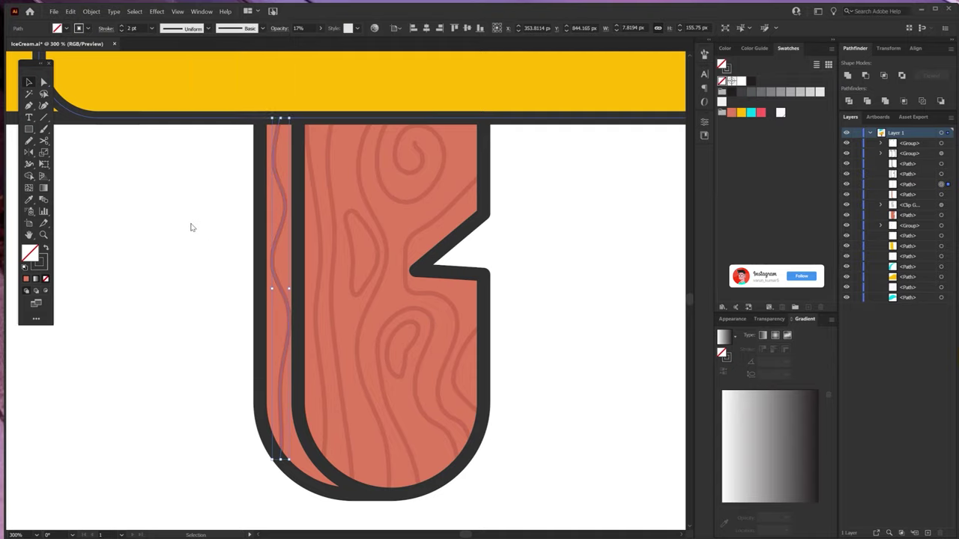
pyautogui.click(196, 228)
pyautogui.scroll(-1, 237, 339)
pyautogui.scroll(1, 238, 339)
pyautogui.click(283, 462)
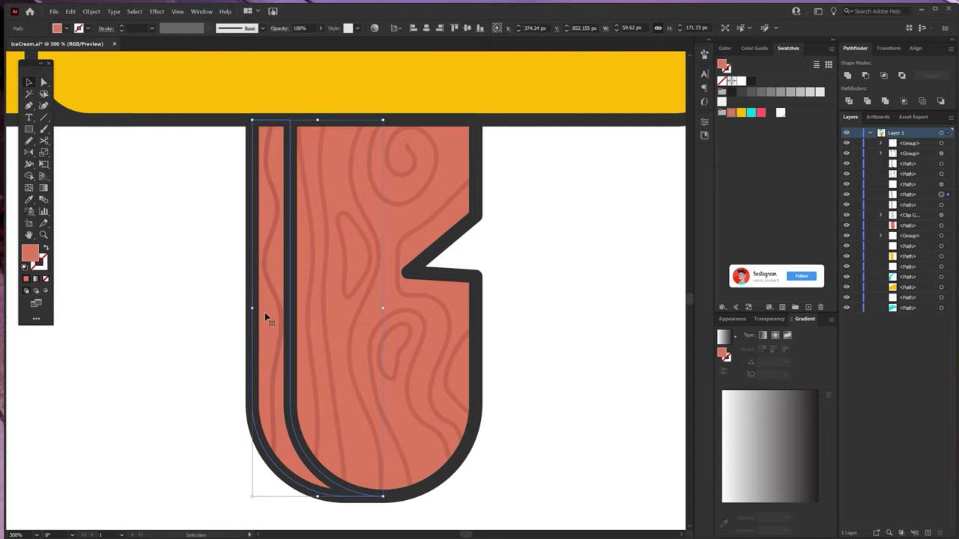
# - Give the stick's narrow strip the dark outline colour, Color Burn at 39% opacity
pyautogui.scroll(-3, 277, 315)
pyautogui.scroll(1, 310, 192)
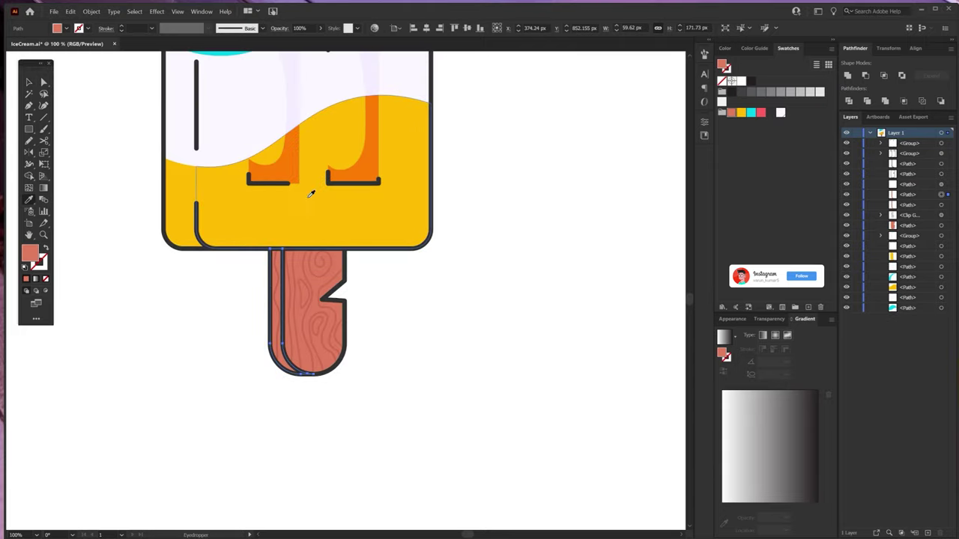
pyautogui.press('i')
pyautogui.click(319, 248)
pyautogui.scroll(1, 299, 274)
pyautogui.press('v')
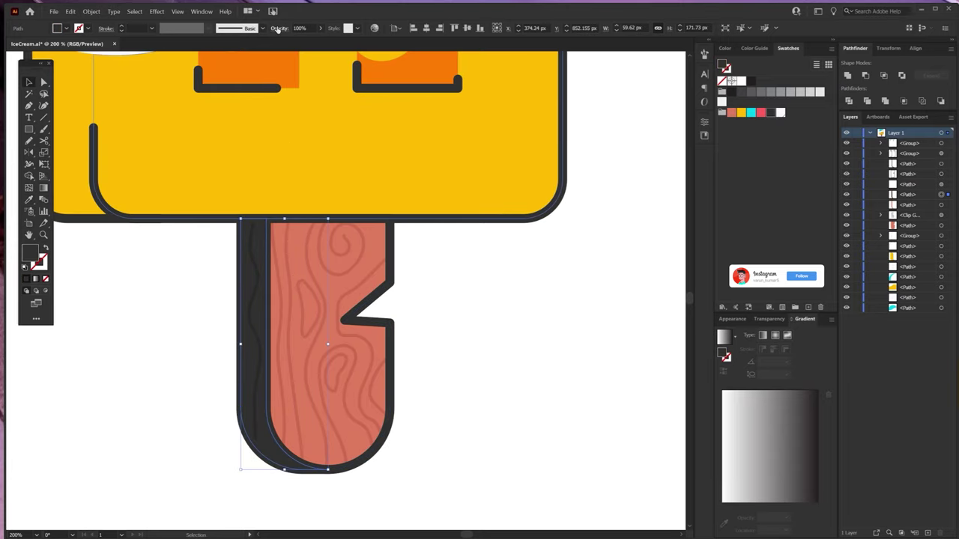
pyautogui.click(287, 28)
pyautogui.click(200, 45)
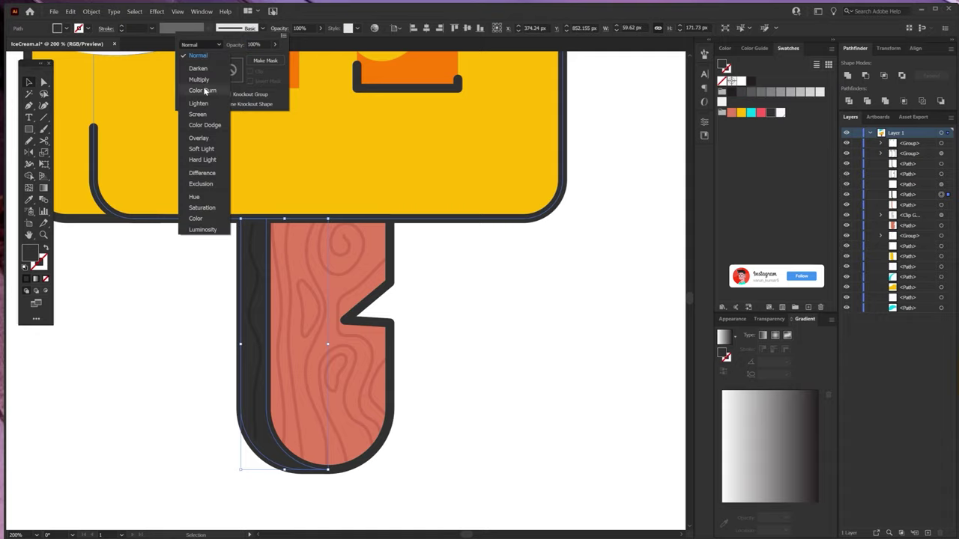
pyautogui.click(202, 90)
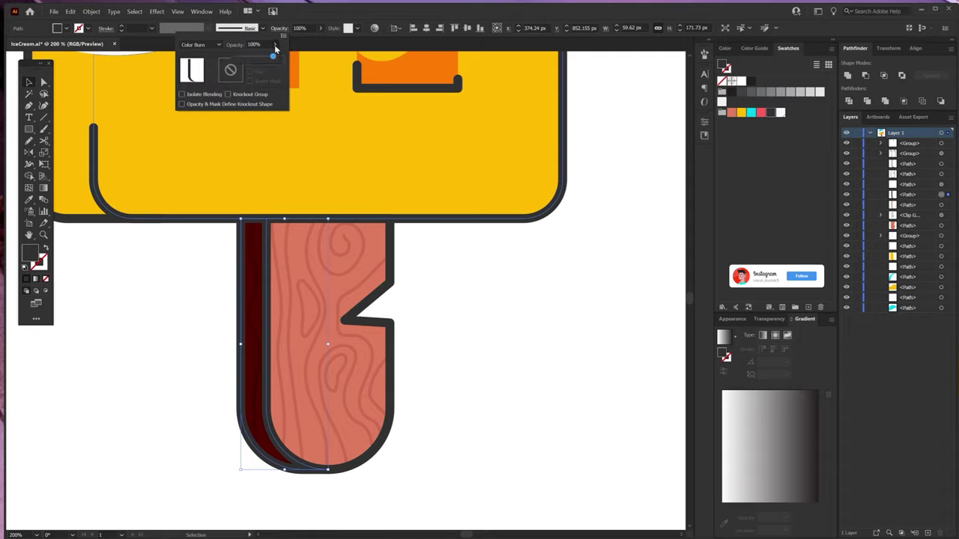
pyautogui.moveTo(262, 57); pyautogui.dragTo(252, 57)
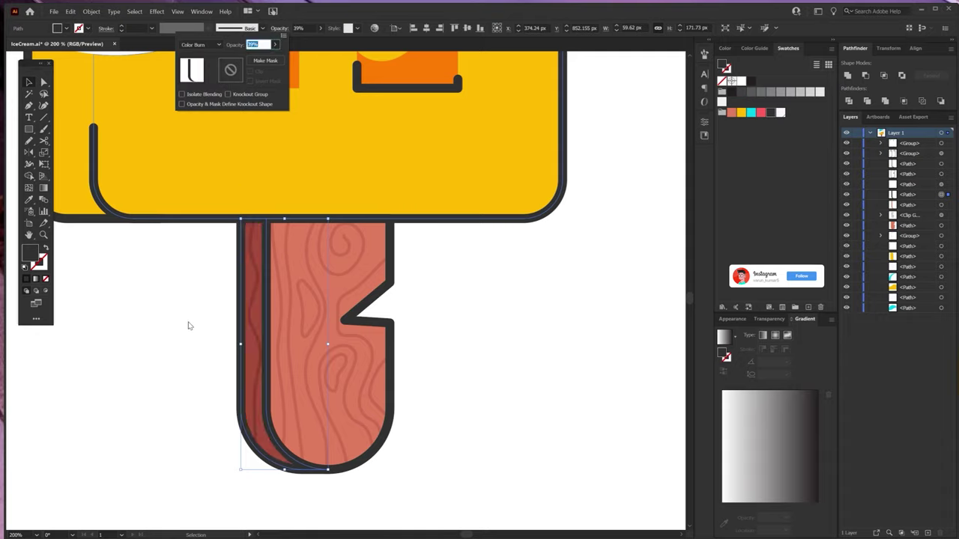
pyautogui.click(195, 272)
pyautogui.click(195, 271)
# - Select the popsicle's left yellow, white and cyan side strips together
pyautogui.scroll(-2, 323, 401)
pyautogui.scroll(1, 323, 402)
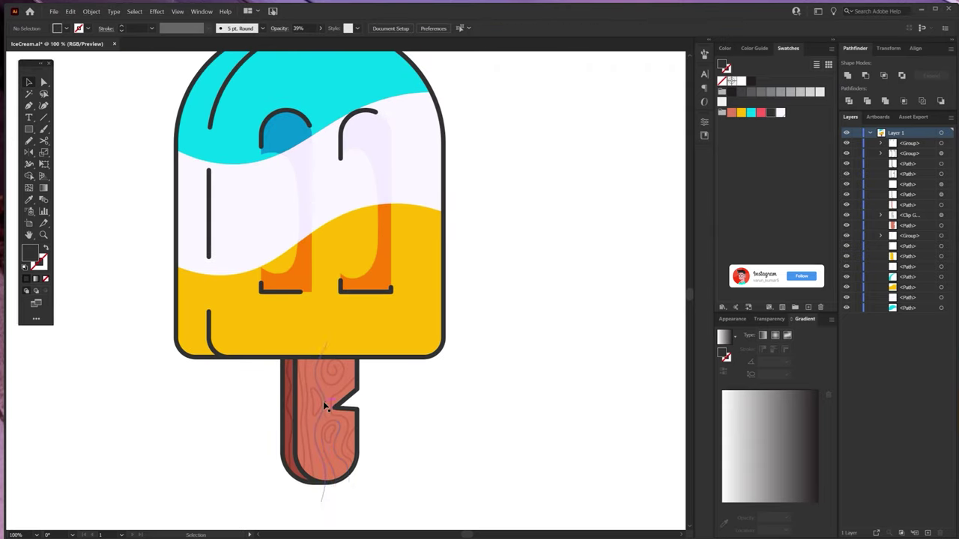
pyautogui.click(197, 315)
pyautogui.keyDown('shift'); pyautogui.click(192, 221); pyautogui.keyUp('shift')
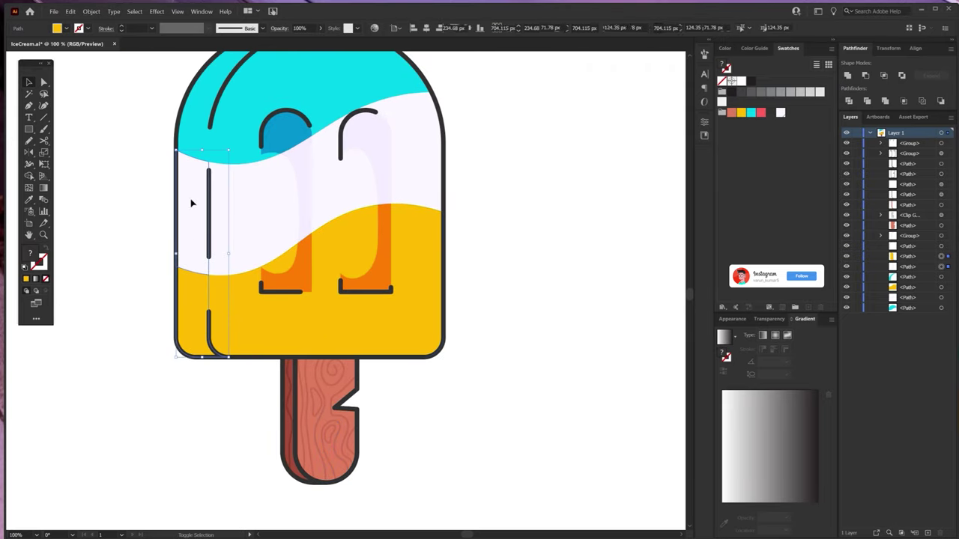
pyautogui.keyDown('shift'); pyautogui.click(196, 143); pyautogui.keyUp('shift')
pyautogui.scroll(1, 189, 281)
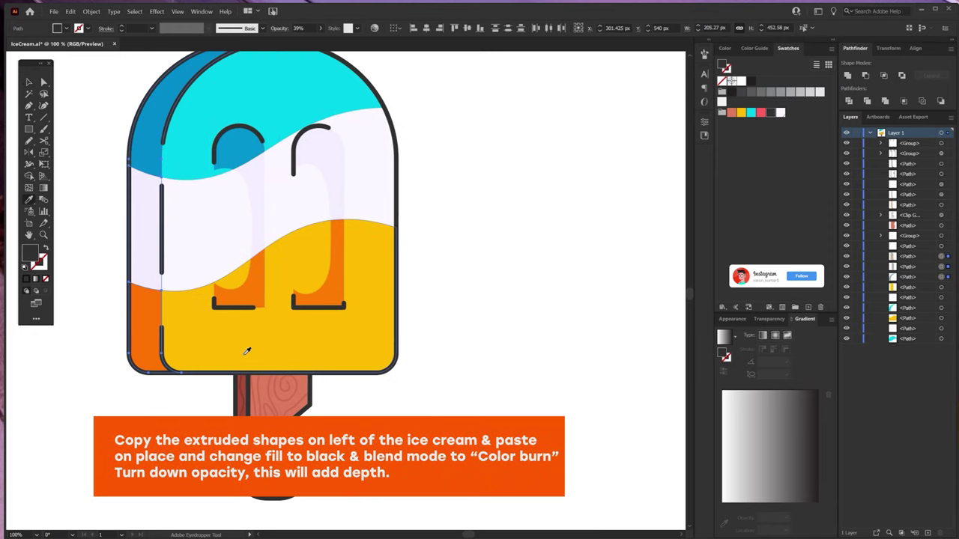
# - Raise the left shading to 56% opacity and pencil a drip outline over the stick and wavy drip lines
pyautogui.moveTo(302, 45); pyautogui.dragTo(304, 43)
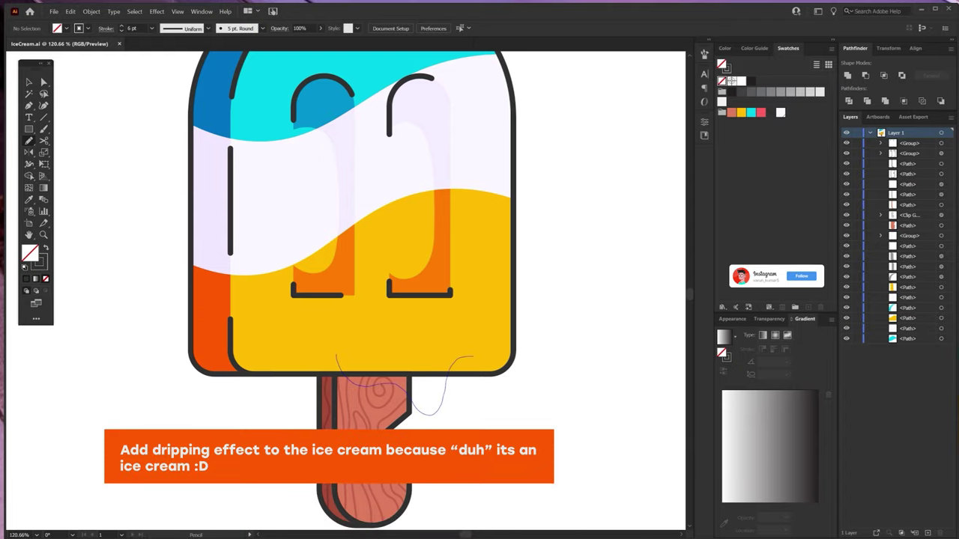
pyautogui.moveTo(473, 357); pyautogui.dragTo(492, 338)
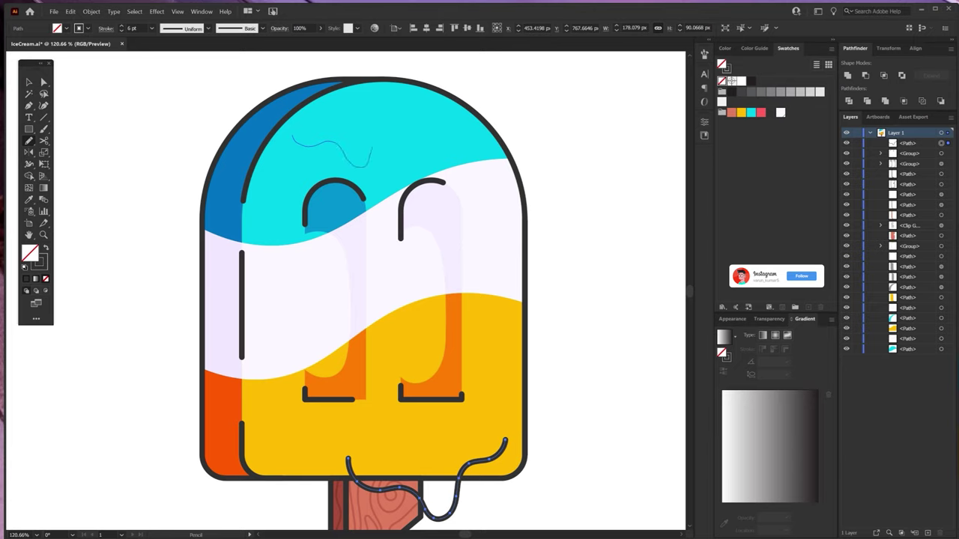
pyautogui.moveTo(393, 136); pyautogui.dragTo(411, 123)
pyautogui.moveTo(292, 428); pyautogui.dragTo(295, 427)
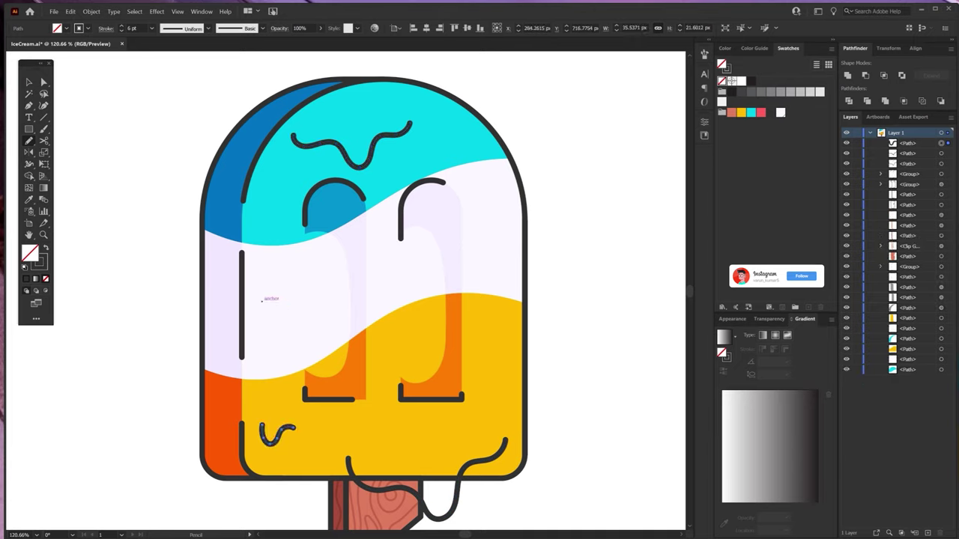
# - Give the drip outline path the popsicle's yellow fill with the Eyedropper
pyautogui.hotkey('ctrl', '=')
pyautogui.press('a')
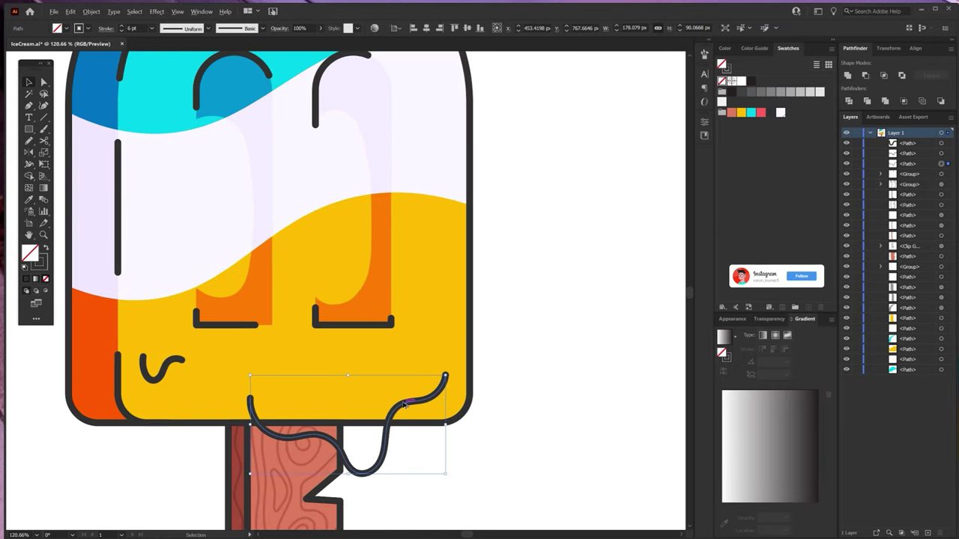
pyautogui.moveTo(251, 372); pyautogui.dragTo(444, 473)
pyautogui.press('v')
pyautogui.press('i')
pyautogui.click(381, 379)
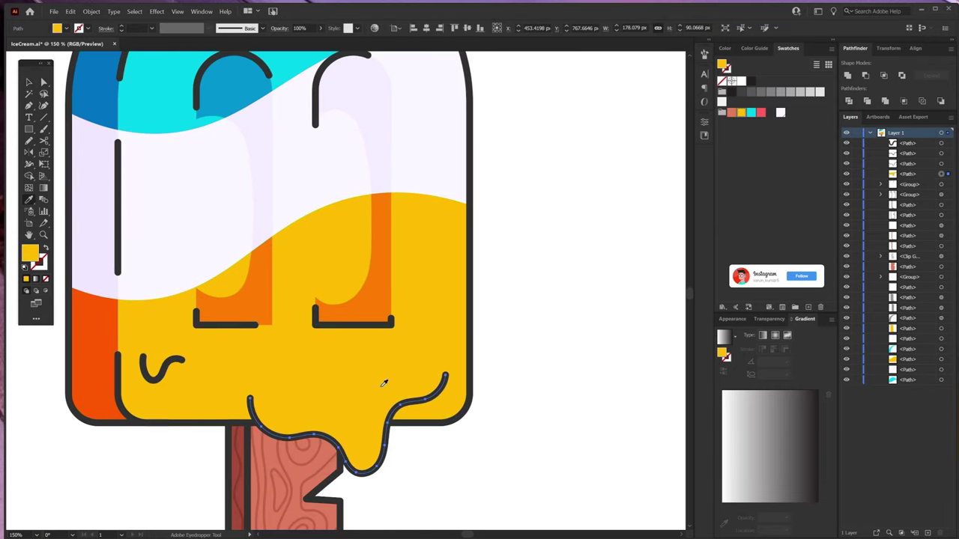
pyautogui.hotkey('ctrl', 'shift', 'a')
# - Bring the stick into view and place the first Pen point of the stick shadow
pyautogui.hotkey('ctrl', '-')
pyautogui.scroll(-2, 487, 238)
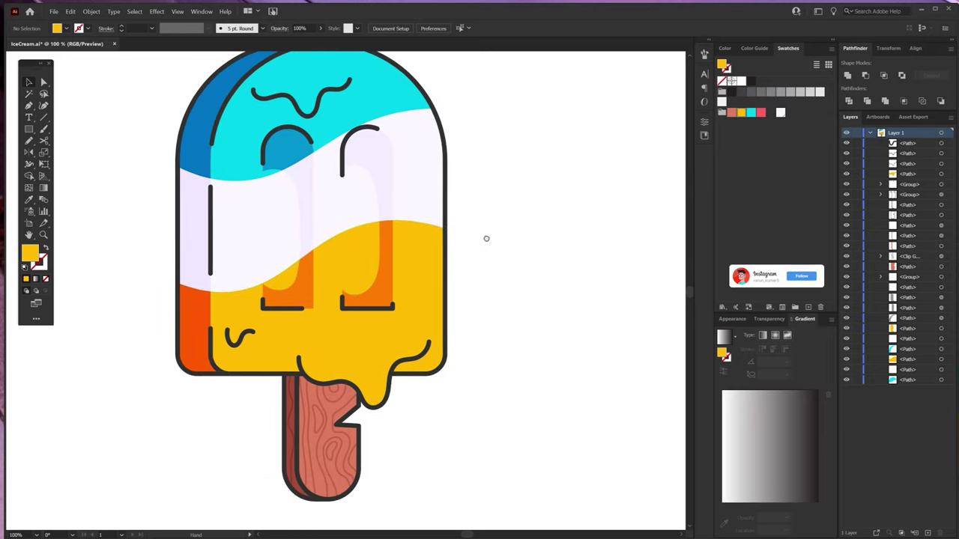
pyautogui.hotkey('ctrl', '=')
pyautogui.moveTo(356, 293); pyautogui.dragTo(375, 139)
pyautogui.press('p')
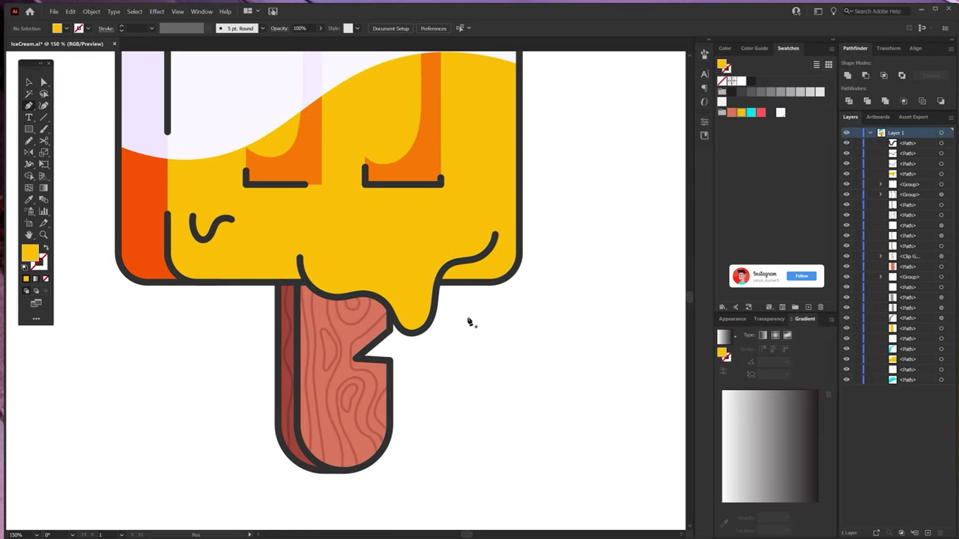
pyautogui.click(456, 310)
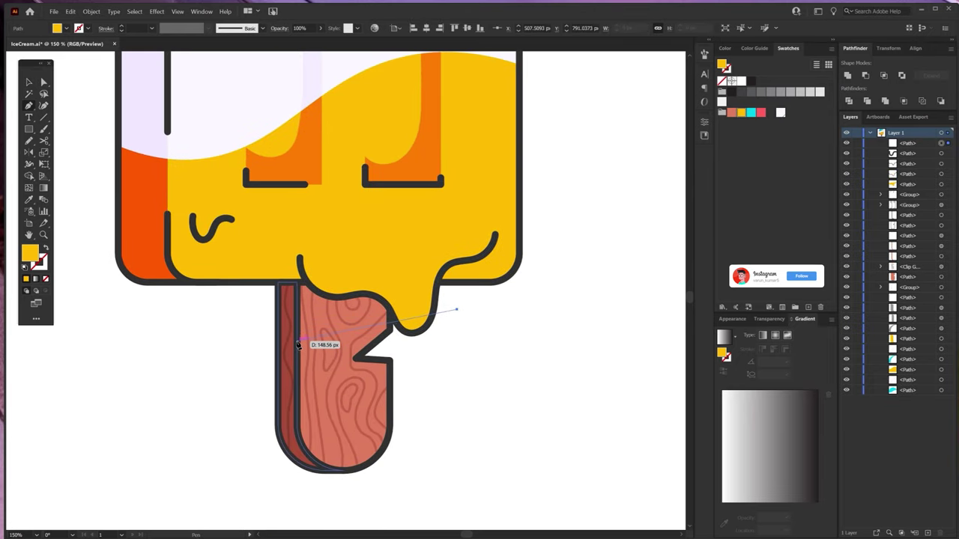
# - Finish the shadow polygon under the drip and keep only its overlap with the stick using Shape Builder
pyautogui.click(268, 339)
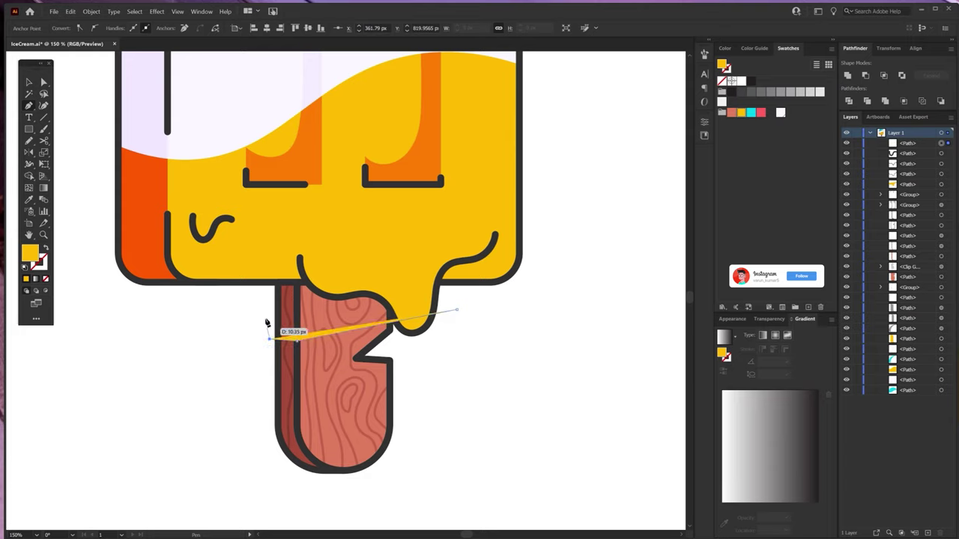
pyautogui.click(271, 255)
pyautogui.click(477, 248)
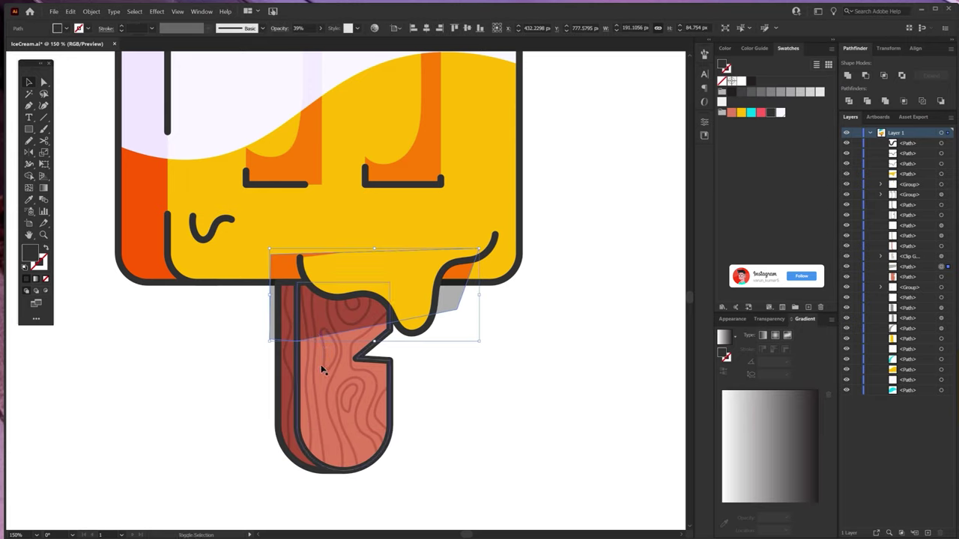
pyautogui.keyDown('shift'); pyautogui.click(296, 359); pyautogui.keyUp('shift')
pyautogui.hotkey('shift', 'm')
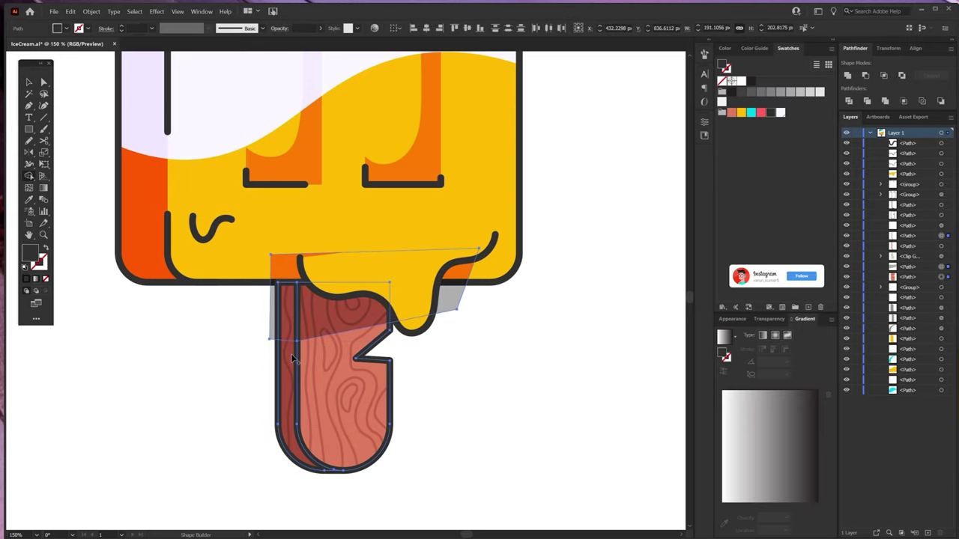
pyautogui.click(293, 266)
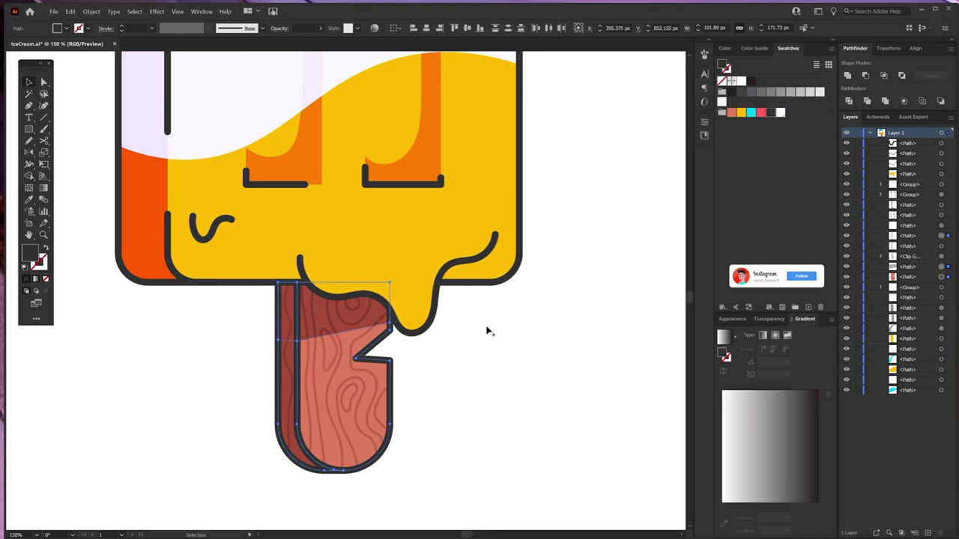
# - Deselect, reframe the stick and reselect the new shadow on its top
pyautogui.press('v')
pyautogui.hotkey('ctrl', 'shift', 'a')
pyautogui.hotkey('ctrl', '-')
pyautogui.hotkey('ctrl', '+')
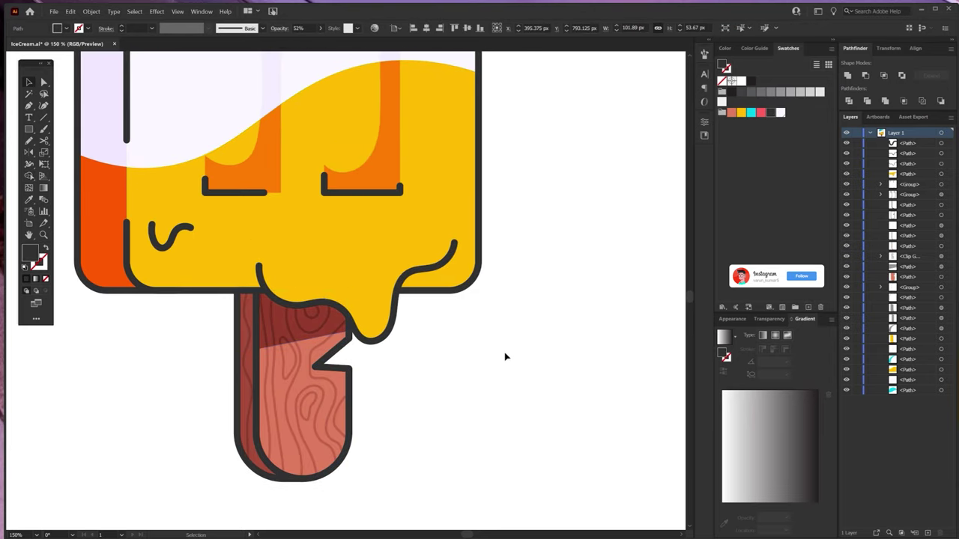
pyautogui.click(280, 329)
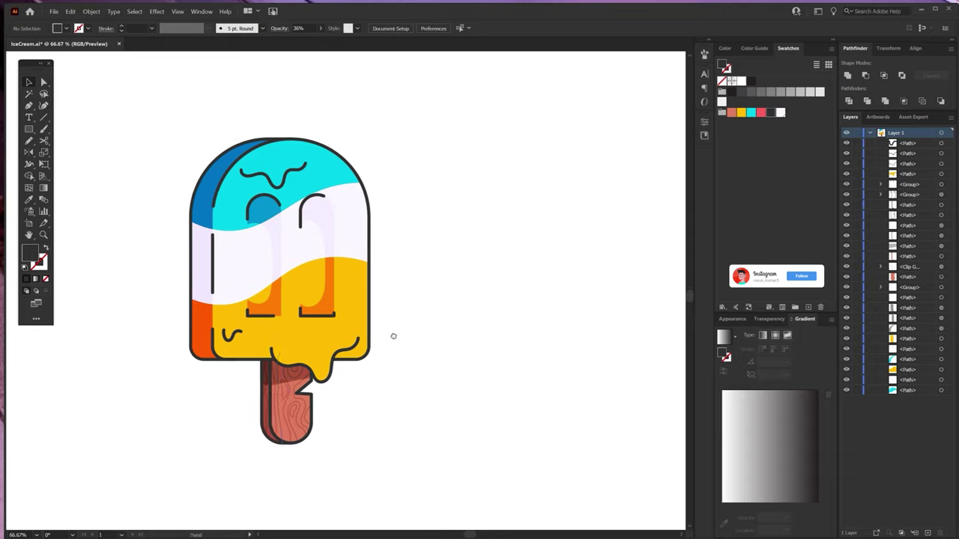
# - Give the short vertical stroke on the left a pointed-ends width profile
pyautogui.hotkey('ctrl', '-')
pyautogui.hotkey('ctrl', '-')
pyautogui.hotkey('ctrl', '+')
pyautogui.click(364, 248)
pyautogui.click(469, 212)
pyautogui.scroll(-1, 468, 212)
pyautogui.hscroll(-1, 468, 212)
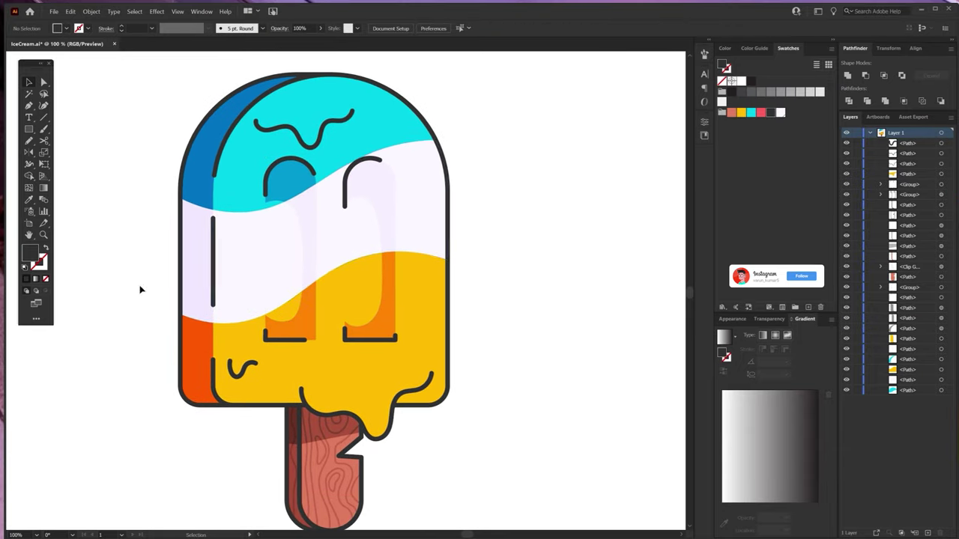
pyautogui.doubleClick(213, 256)
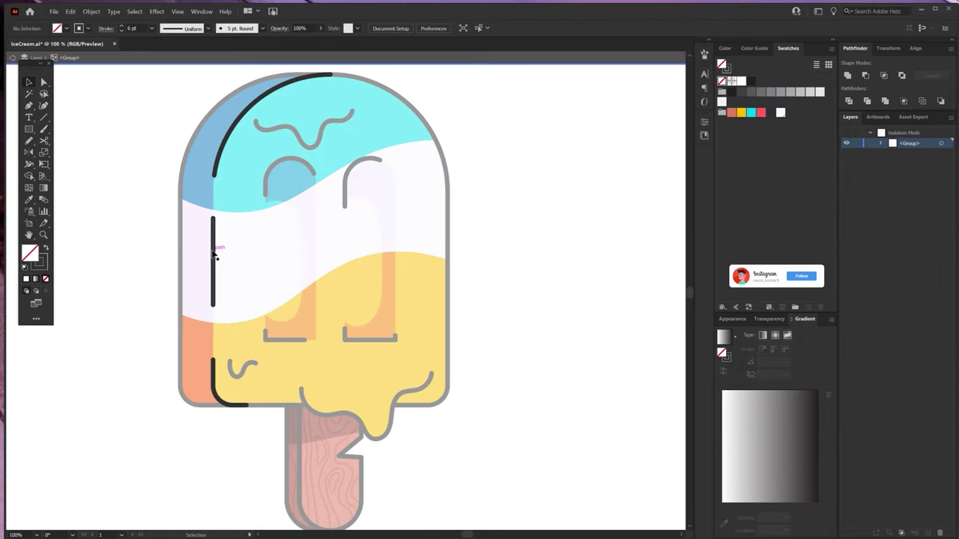
pyautogui.click(213, 258)
pyautogui.click(192, 29)
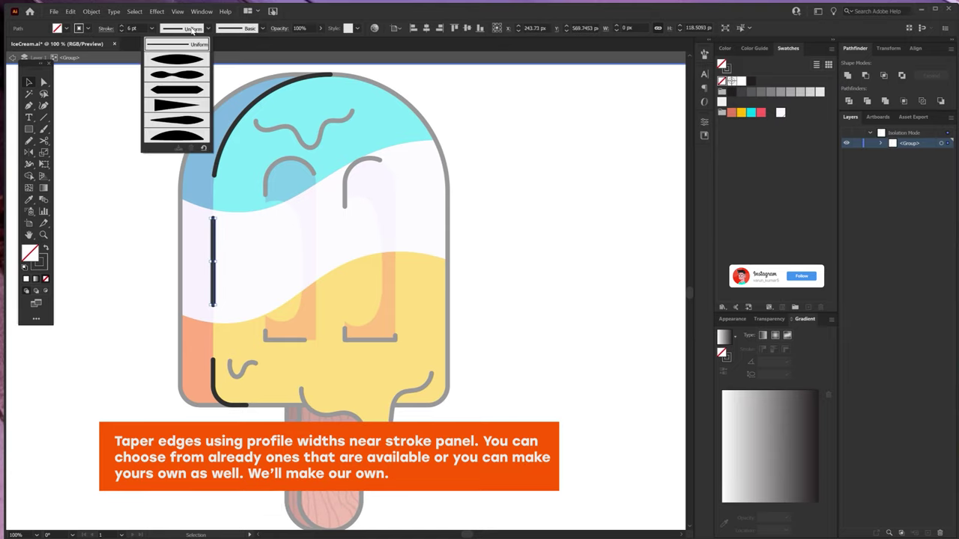
pyautogui.click(193, 64)
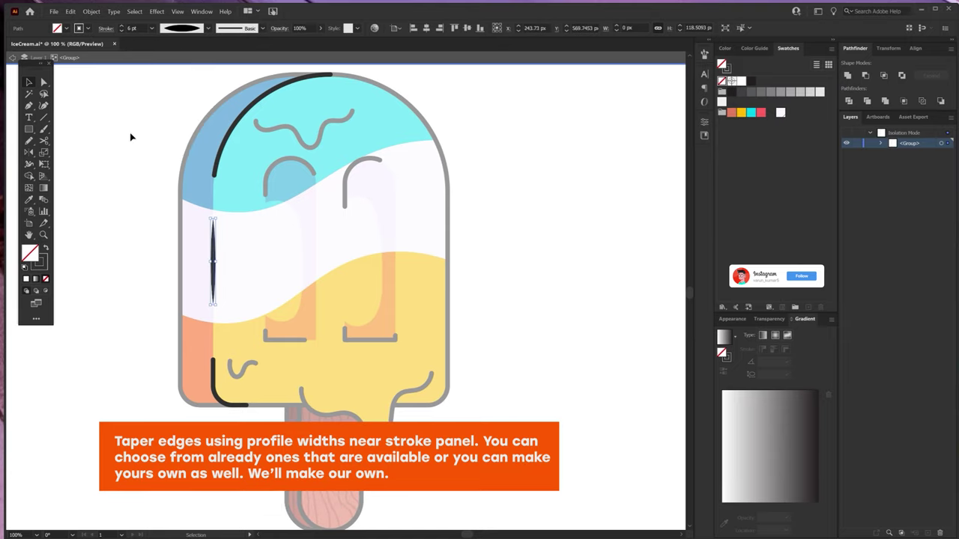
pyautogui.click(119, 206)
# - Narrow the lower end of the dark top-left arc to a point with the Width tool
pyautogui.scroll(1, 214, 154)
pyautogui.scroll(3, 213, 155)
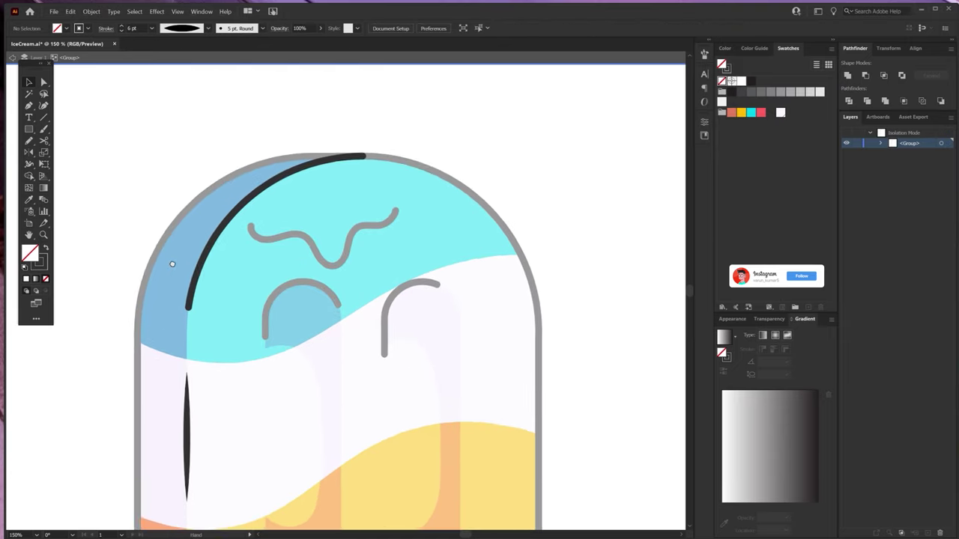
pyautogui.click(210, 266)
pyautogui.scroll(1, 211, 266)
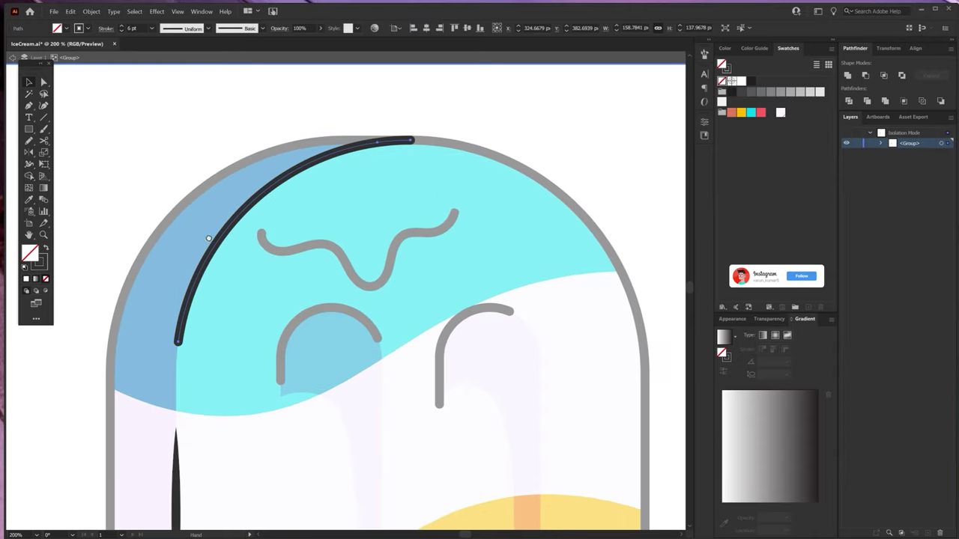
pyautogui.scroll(-1, 211, 202)
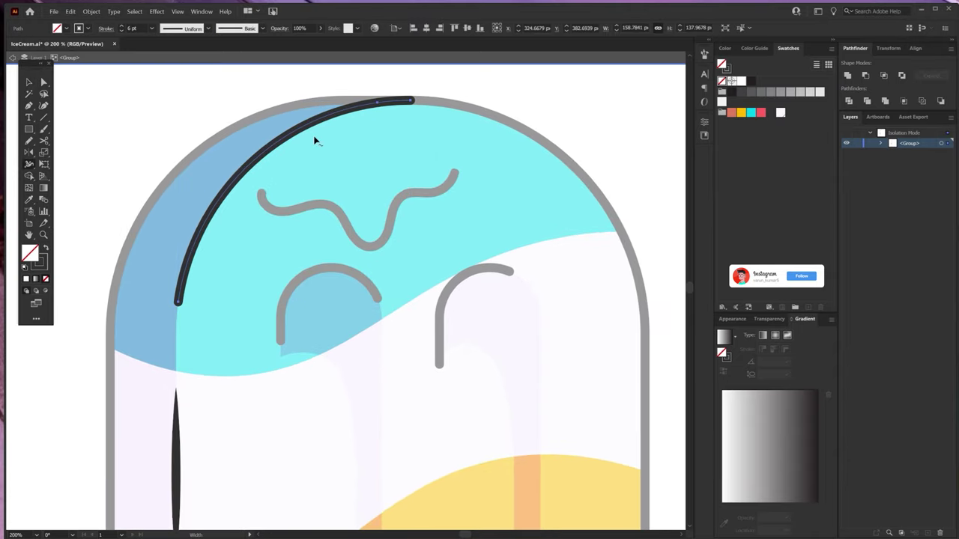
pyautogui.scroll(3, 247, 172)
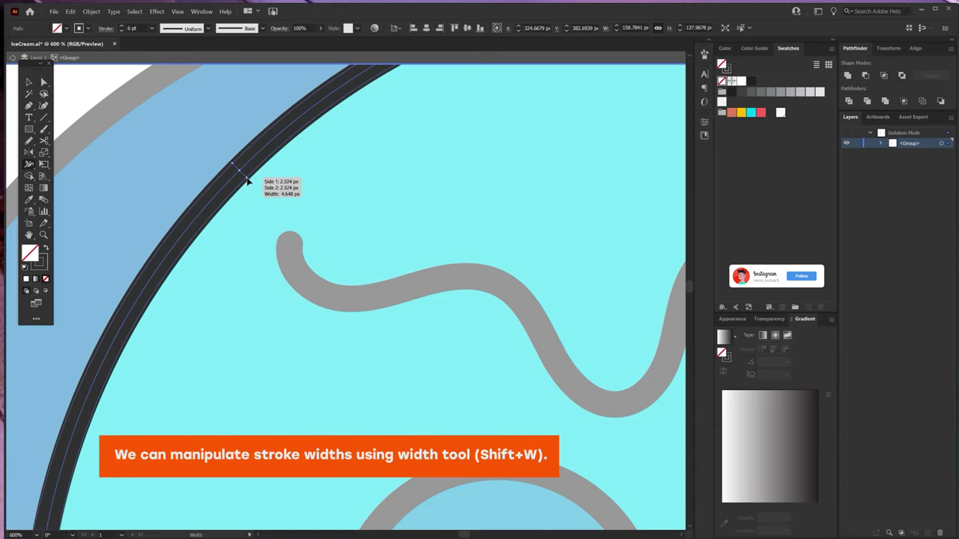
pyautogui.scroll(-2, 248, 194)
pyautogui.scroll(2, 229, 229)
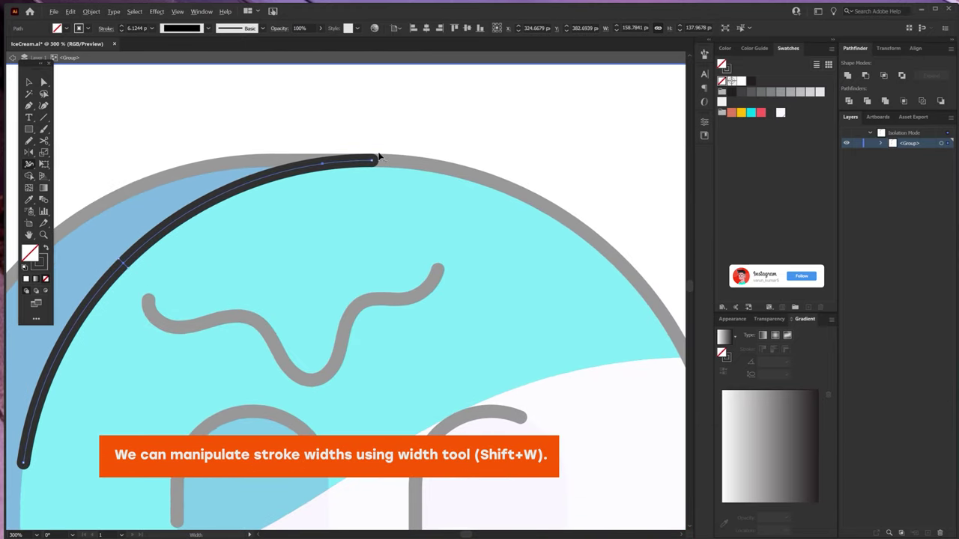
pyautogui.scroll(1, 370, 173)
pyautogui.scroll(-2, 406, 197)
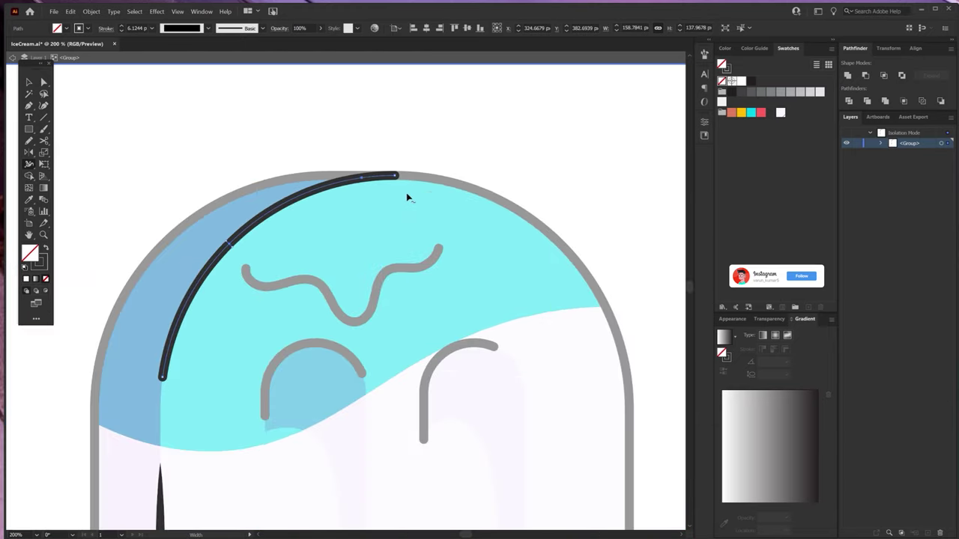
pyautogui.scroll(1, 167, 388)
pyautogui.scroll(2, 138, 375)
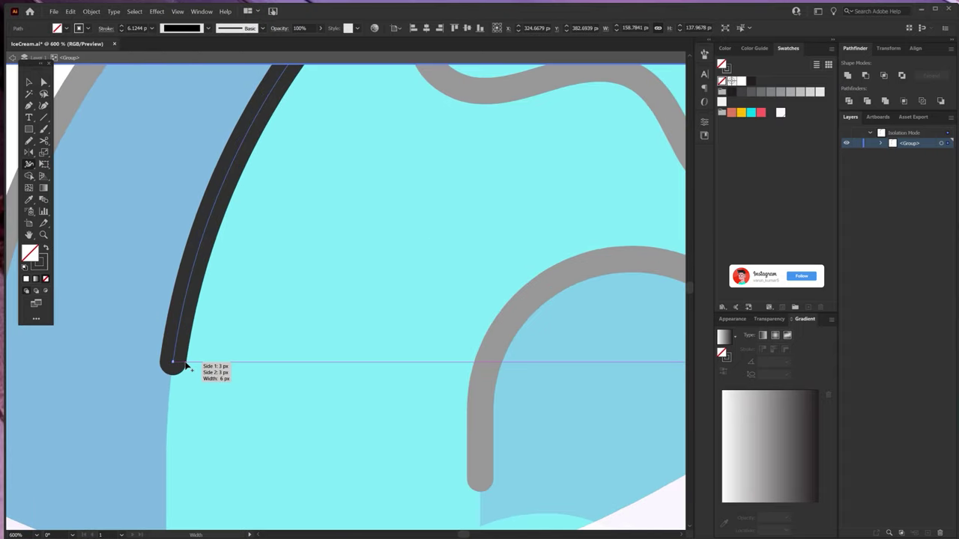
pyautogui.moveTo(186, 368); pyautogui.dragTo(175, 365)
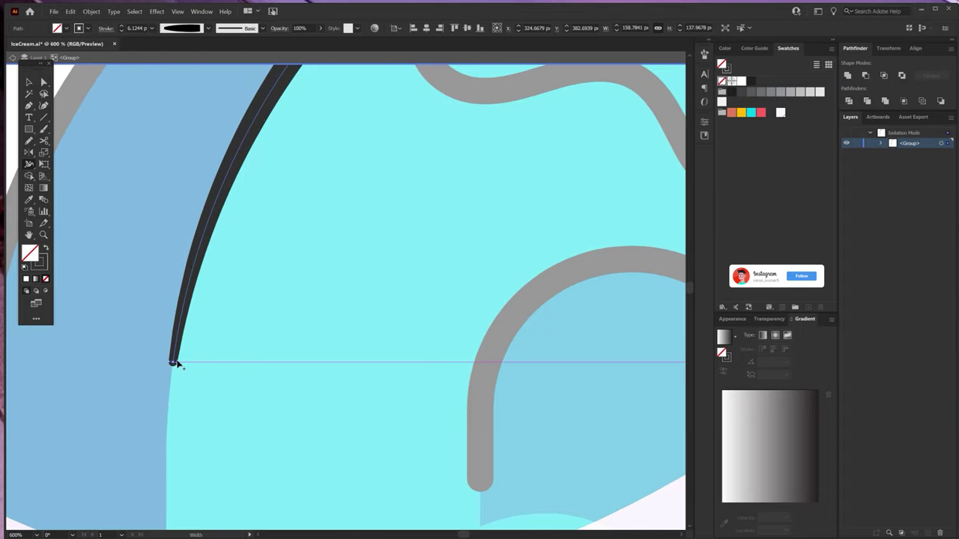
pyautogui.scroll(-3, 176, 352)
pyautogui.scroll(-1, 250, 312)
pyautogui.scroll(-1, 244, 308)
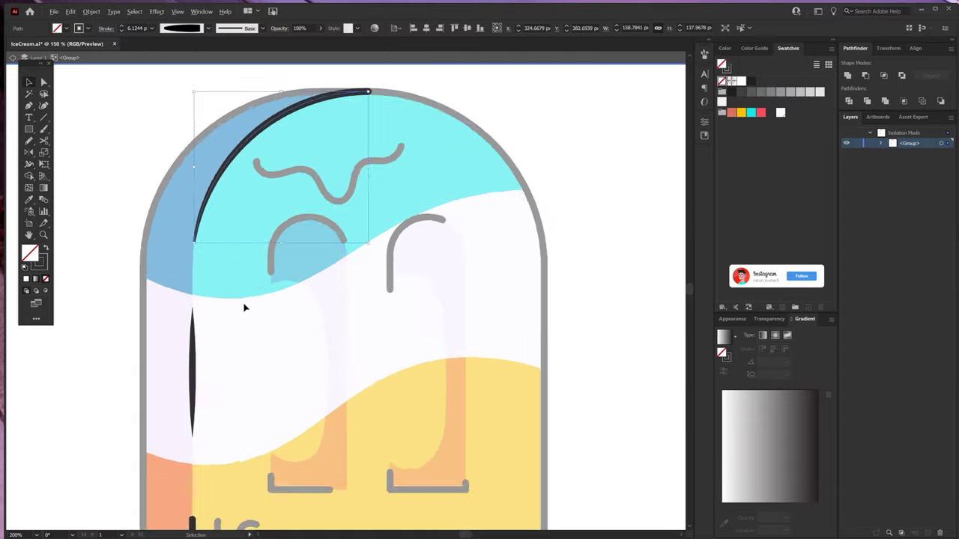
pyautogui.scroll(-1, 244, 308)
# - Isolate the lower-left inner outline and narrow its top end with the Width tool
pyautogui.press('v')
pyautogui.doubleClick(113, 437)
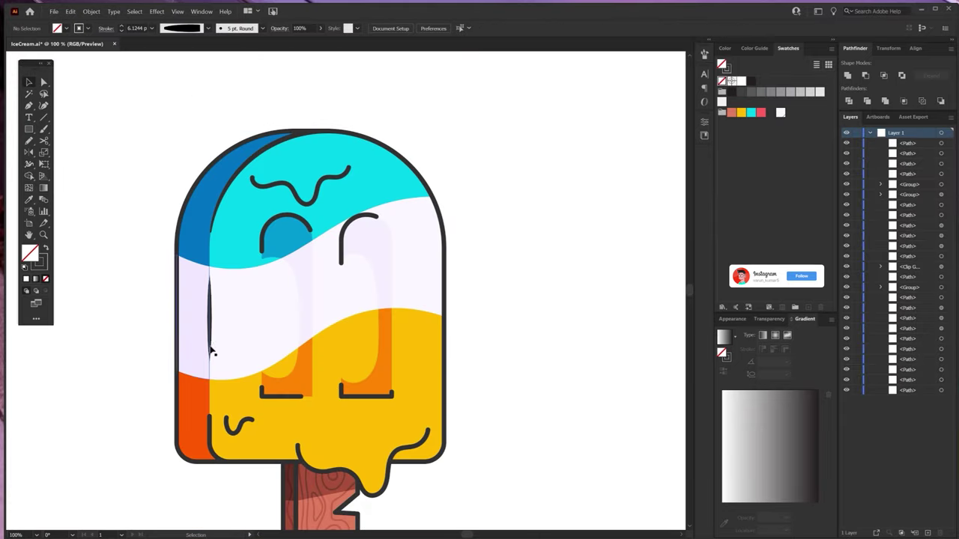
pyautogui.scroll(-1, 242, 314)
pyautogui.scroll(2, 225, 412)
pyautogui.scroll(1, 224, 411)
pyautogui.scroll(1, 221, 374)
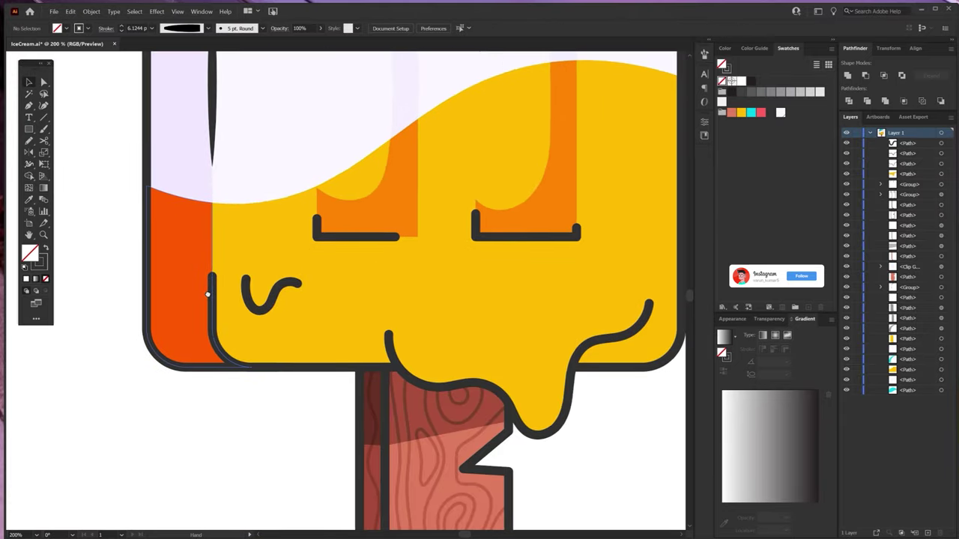
pyautogui.scroll(1, 215, 306)
pyautogui.doubleClick(208, 308)
pyautogui.hotkey('shift', 'w')
pyautogui.moveTo(243, 420); pyautogui.dragTo(250, 416)
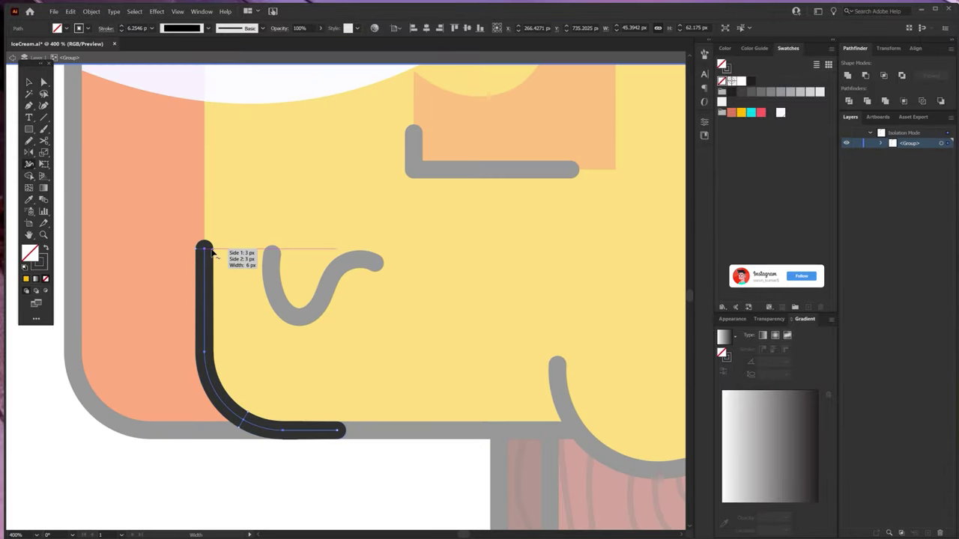
pyautogui.moveTo(213, 249); pyautogui.dragTo(208, 253)
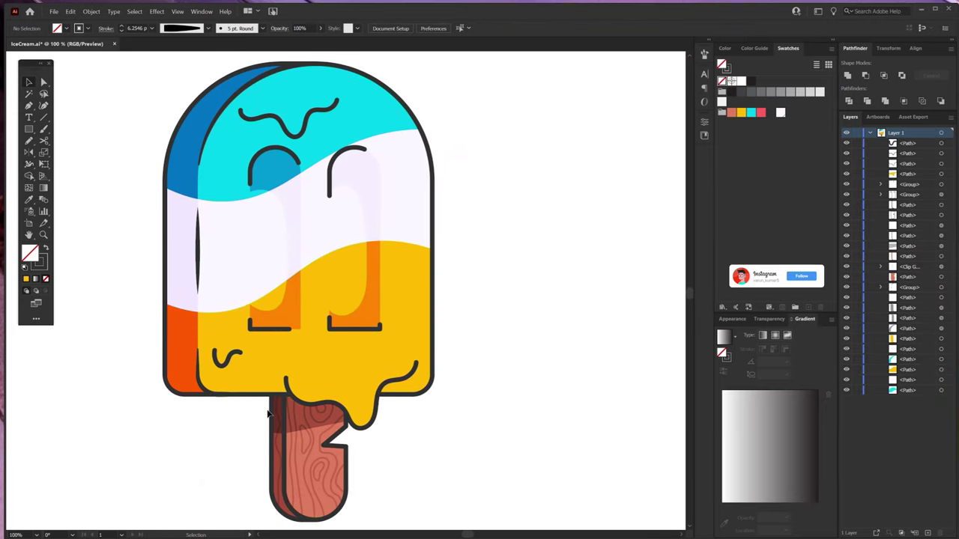
# - Give the mouth squiggle a tapered variable width profile
pyautogui.scroll(2, 268, 413)
pyautogui.moveTo(268, 364); pyautogui.dragTo(230, 344)
pyautogui.scroll(1, 189, 375)
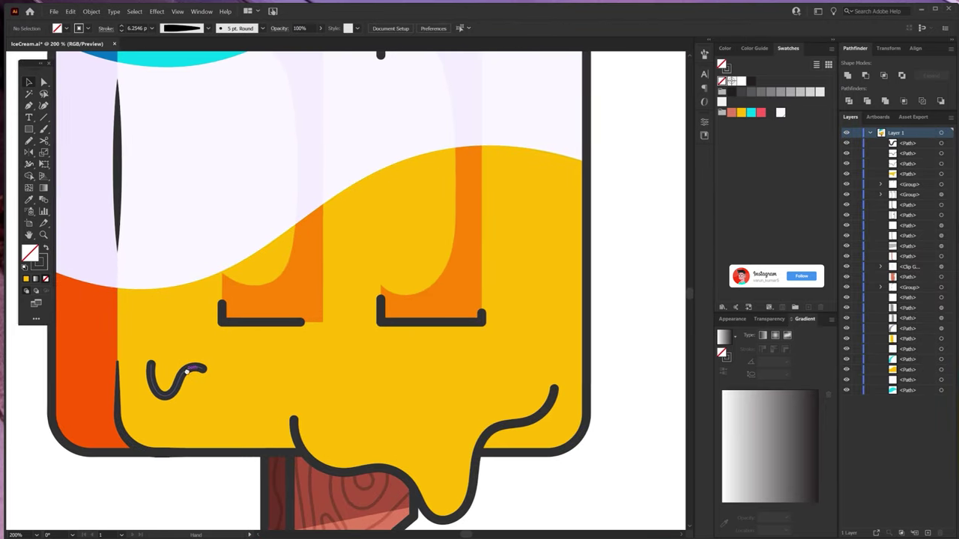
pyautogui.click(198, 382)
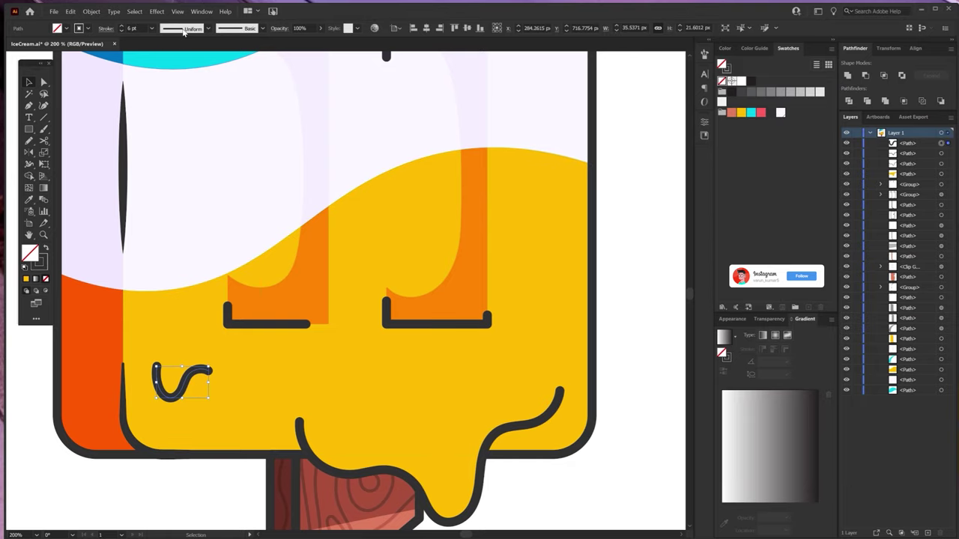
pyautogui.click(184, 30)
pyautogui.click(195, 60)
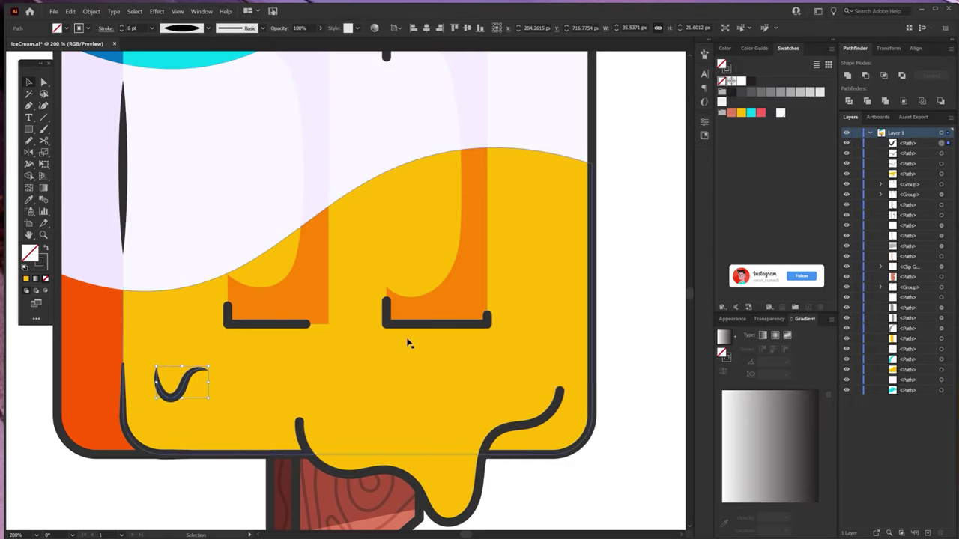
pyautogui.click(622, 262)
# - Try a tapered width profile on the drip outline, then undo it
pyautogui.scroll(-2, 259, 348)
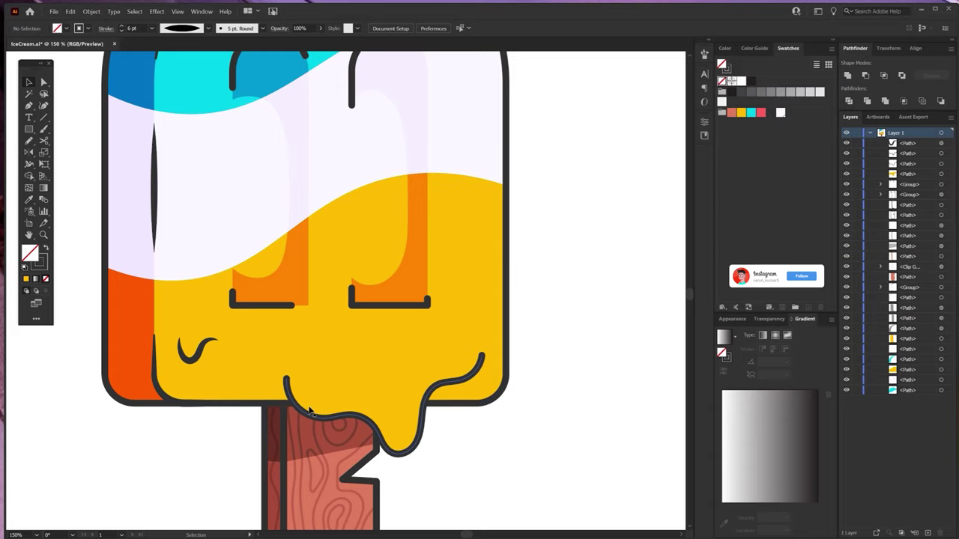
pyautogui.click(310, 416)
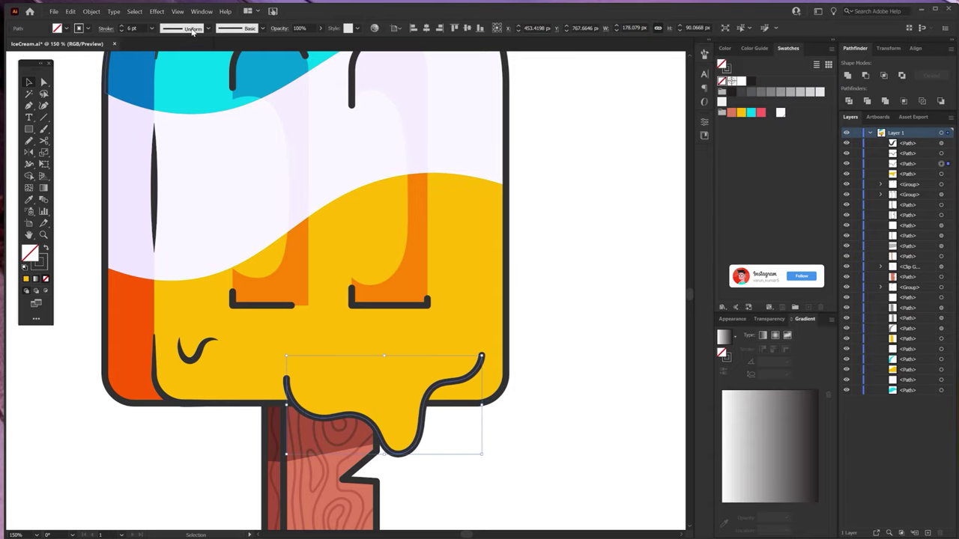
pyautogui.click(192, 30)
pyautogui.click(194, 67)
pyautogui.click(550, 317)
pyautogui.scroll(-2, 260, 363)
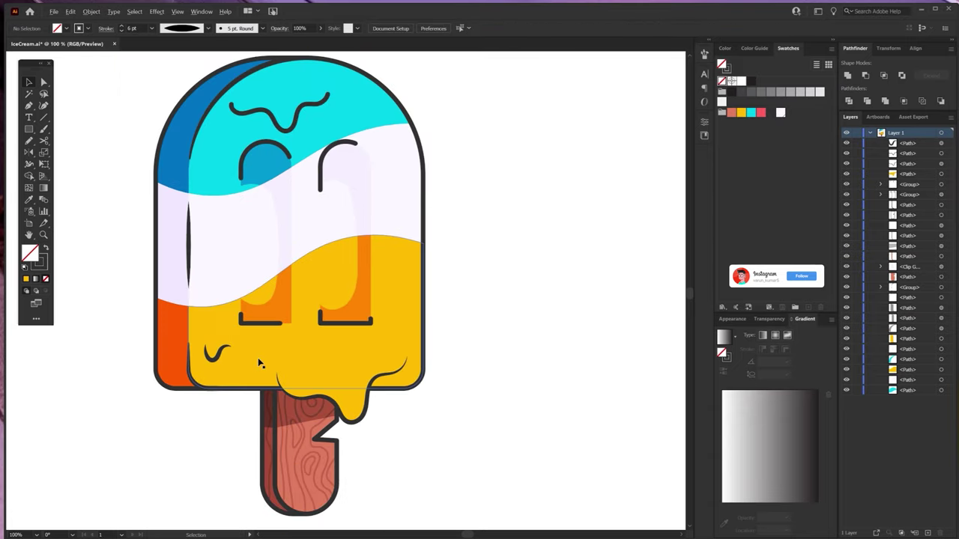
pyautogui.scroll(2, 329, 320)
pyautogui.hotkey('ctrl', 'z')
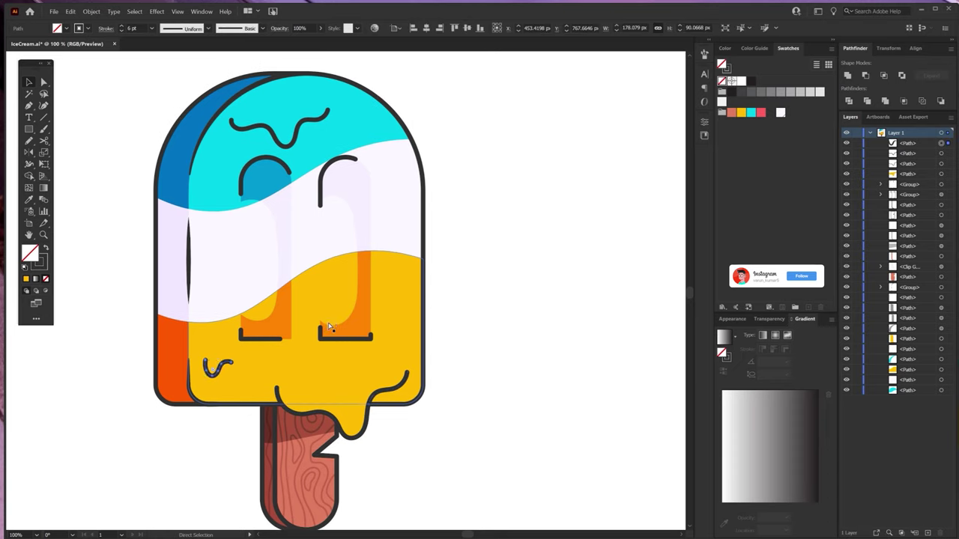
pyautogui.scroll(1, 450, 243)
pyautogui.scroll(1, 424, 244)
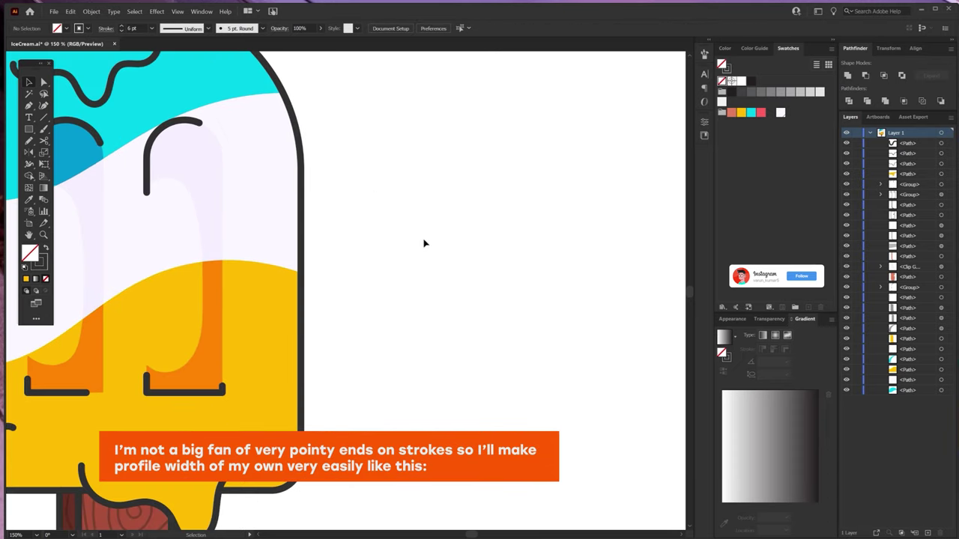
# - Draw a horizontal test line and taper both its ends with the Width tool
pyautogui.moveTo(378, 203); pyautogui.dragTo(497, 203)
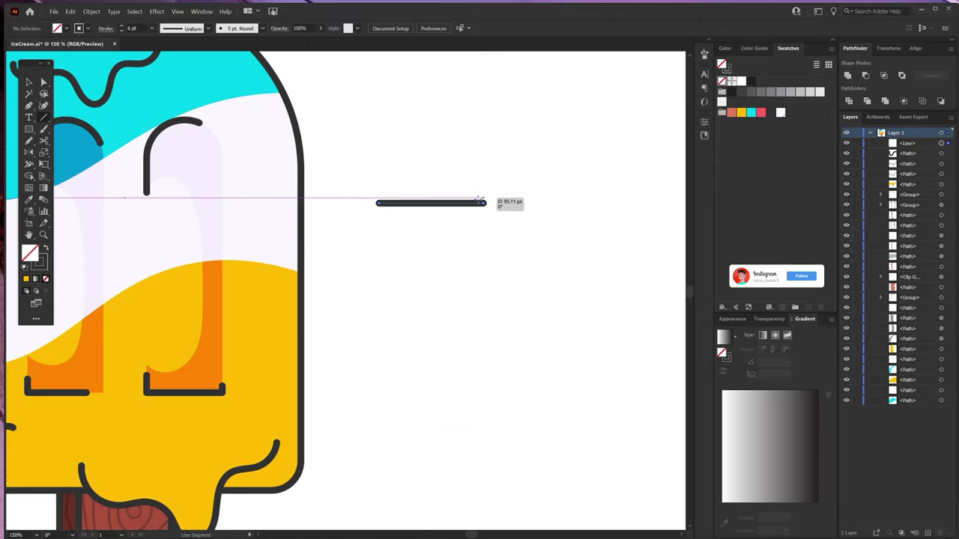
pyautogui.scroll(2, 442, 207)
pyautogui.hotkey('shift', 'w')
pyautogui.scroll(2, 413, 217)
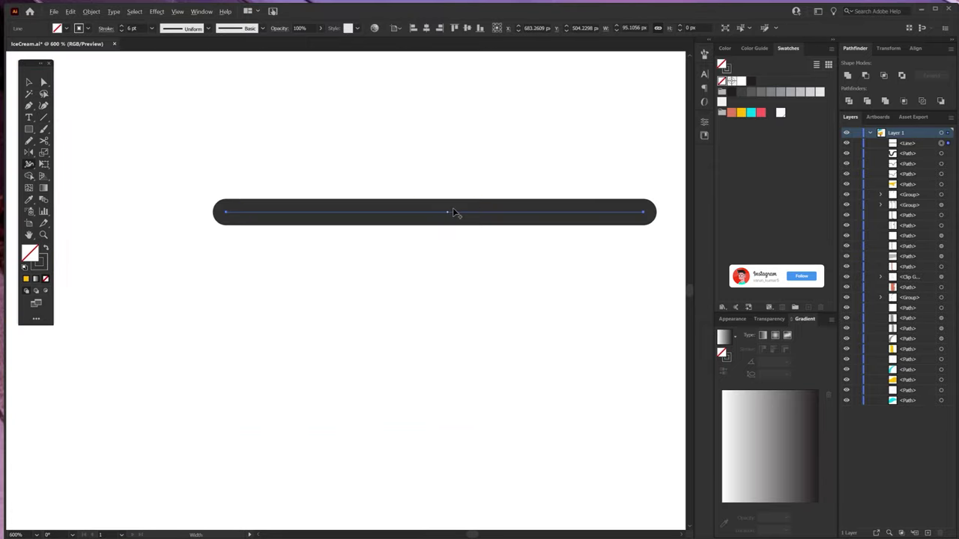
pyautogui.moveTo(464, 223); pyautogui.dragTo(464, 228)
pyautogui.moveTo(225, 226); pyautogui.dragTo(225, 213)
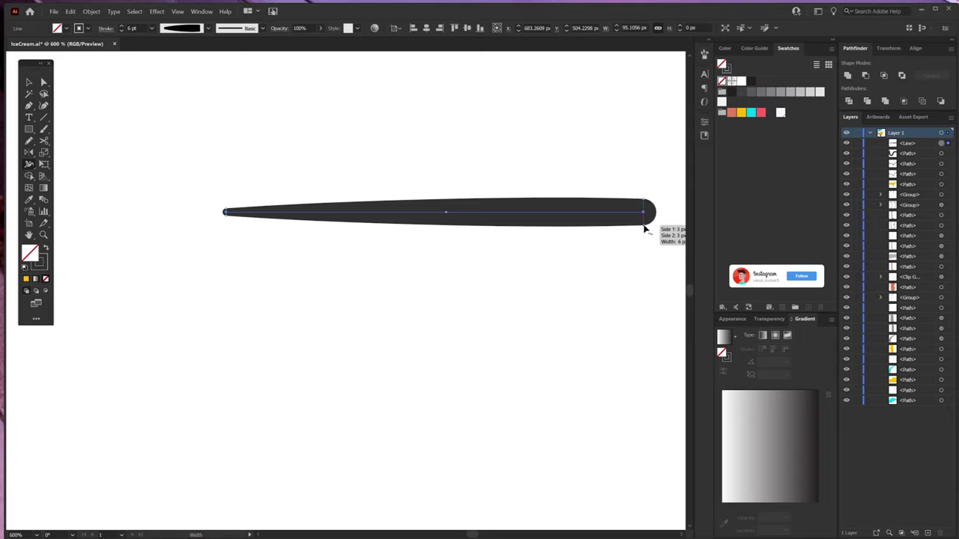
pyautogui.moveTo(643, 228); pyautogui.dragTo(644, 213)
# - Save the line's shape as a new width profile named Tapered Edges
pyautogui.press('v')
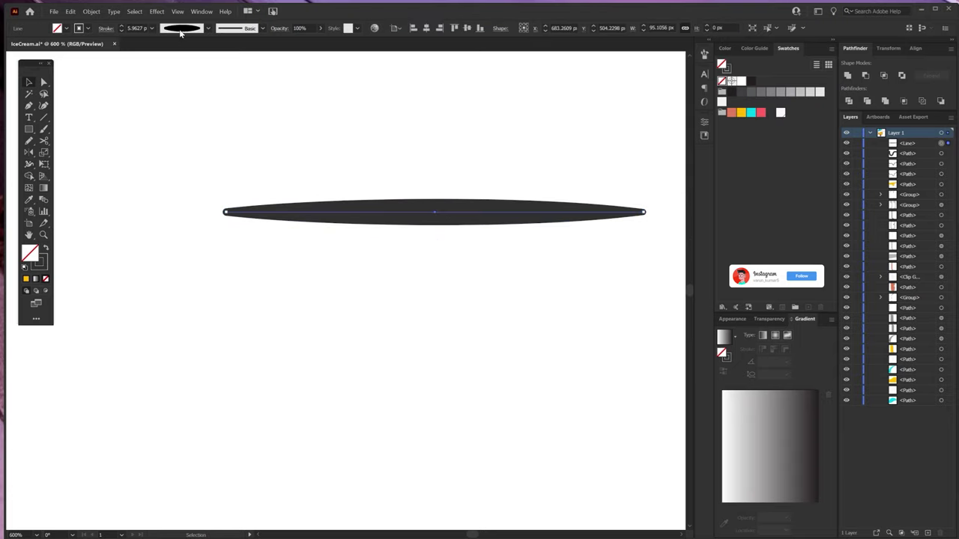
pyautogui.click(180, 30)
pyautogui.click(178, 148)
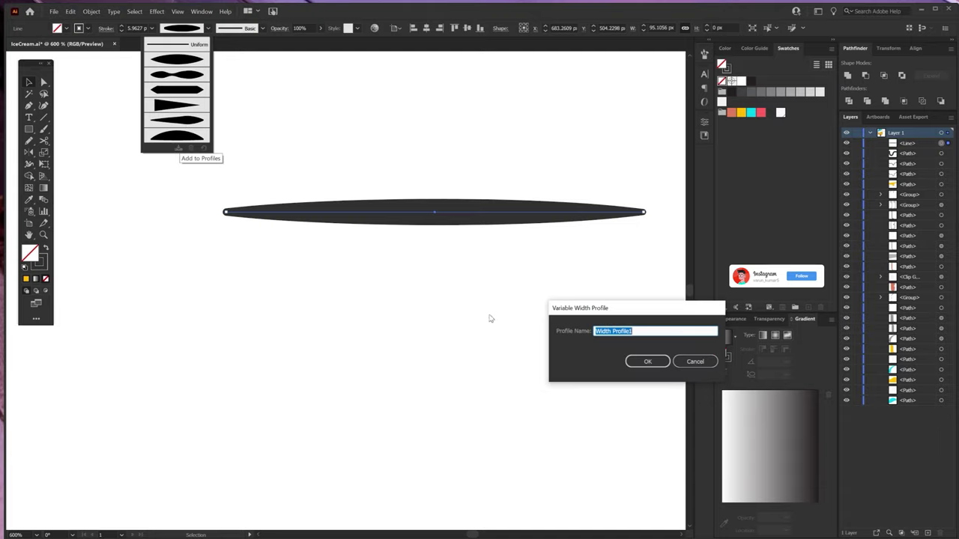
pyautogui.moveTo(592, 308); pyautogui.dragTo(521, 308)
pyautogui.write('Tapered Edges')
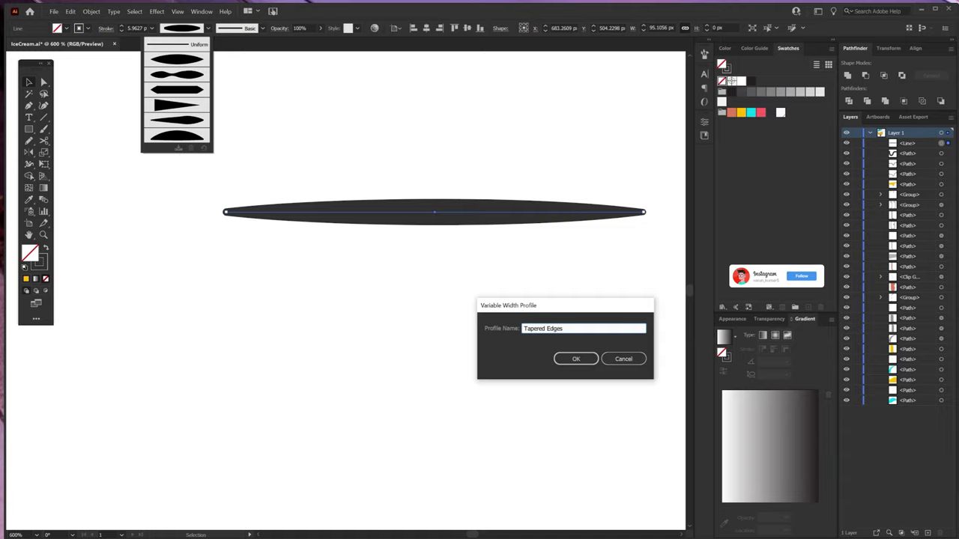
pyautogui.press('Return')
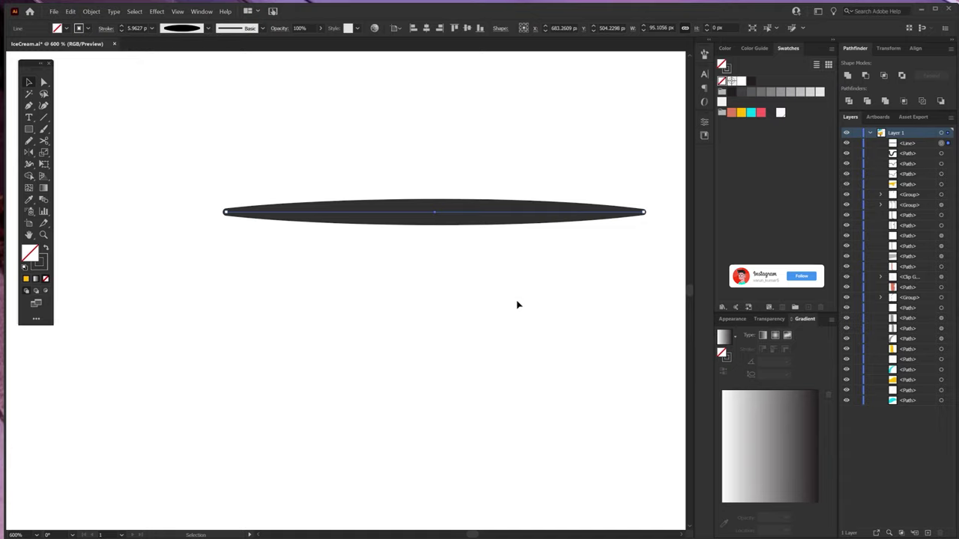
pyautogui.click(479, 292)
pyautogui.scroll(-1, 468, 285)
# - Delete the test line and apply the Tapered Edges profile to the drip and eyes
pyautogui.press('Delete')
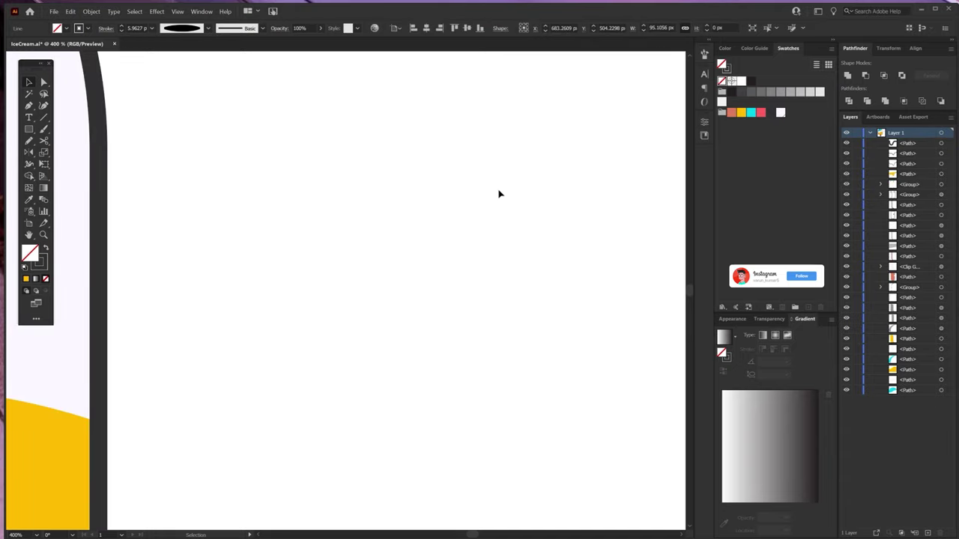
pyautogui.scroll(-4, 507, 246)
pyautogui.scroll(1, 241, 407)
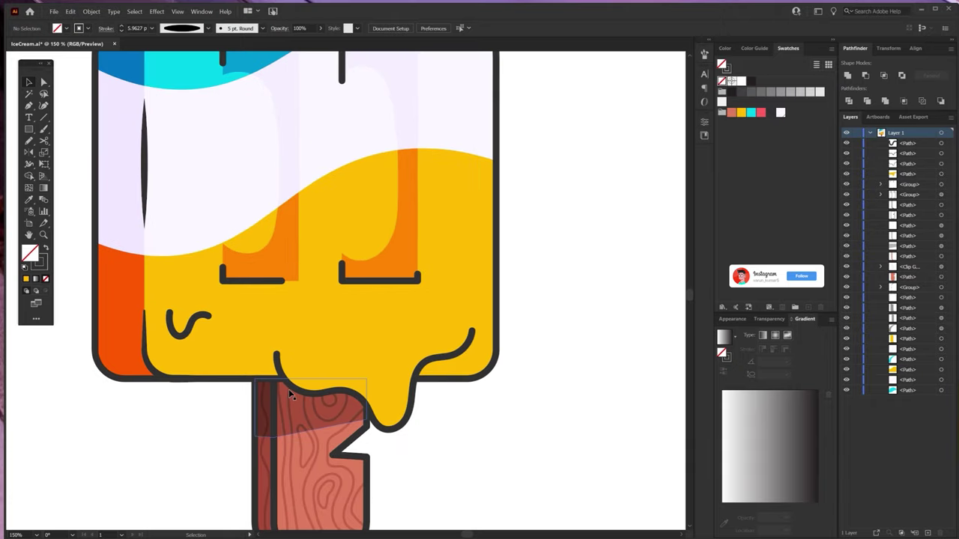
pyautogui.moveTo(472, 429); pyautogui.dragTo(239, 288)
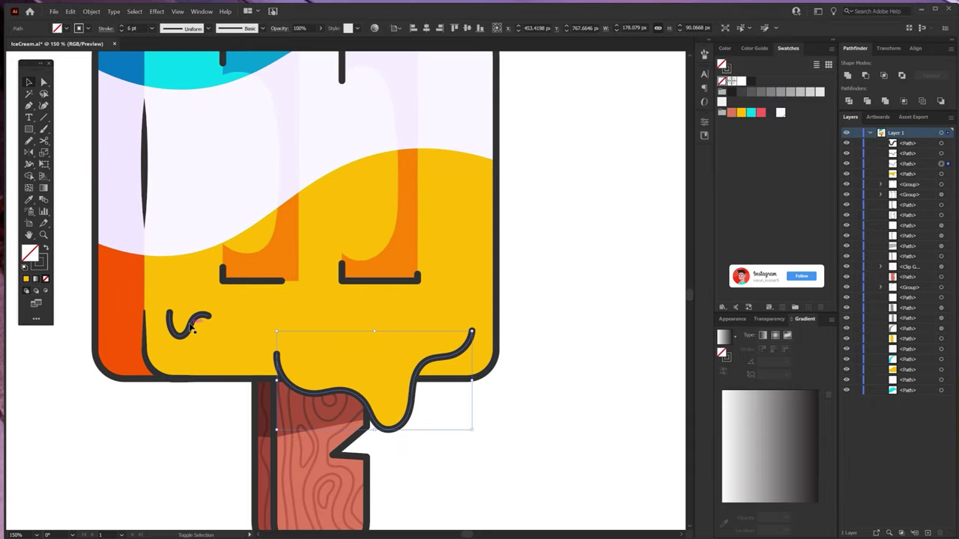
pyautogui.keyDown('shift'); pyautogui.click(341, 274); pyautogui.keyUp('shift')
pyautogui.scroll(1, 240, 225)
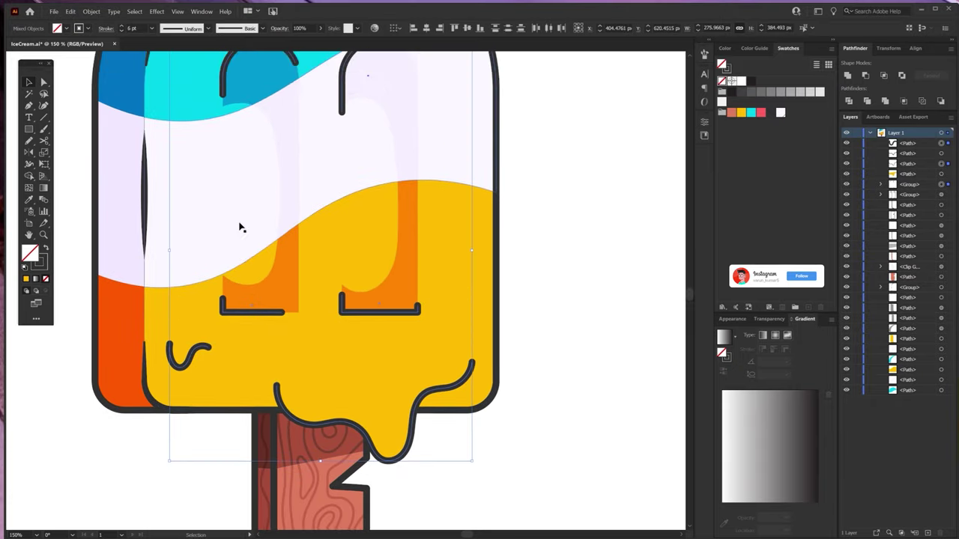
pyautogui.click(195, 28)
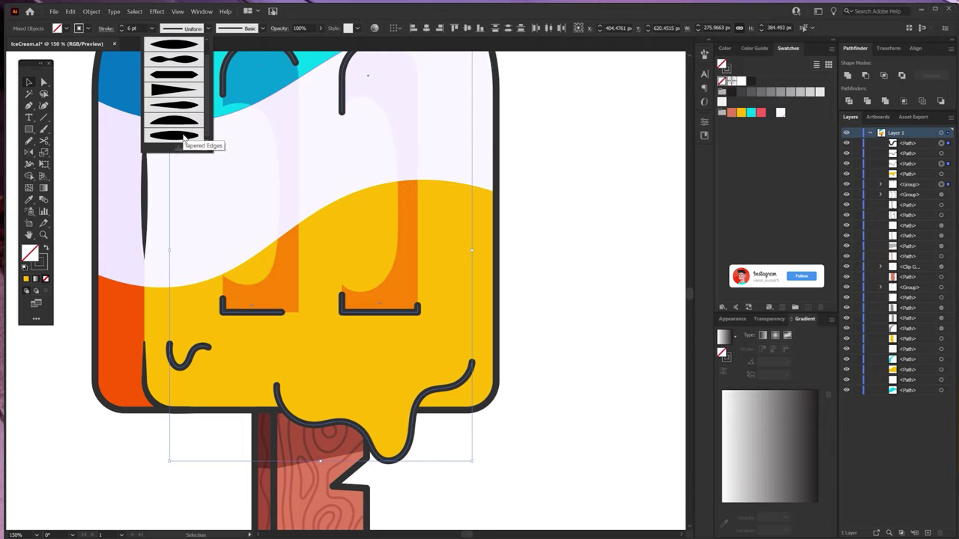
pyautogui.click(182, 137)
pyautogui.click(546, 316)
# - Apply Tapered Edges to the wavy eyebrow and make it slightly narrower
pyautogui.scroll(4, 398, 282)
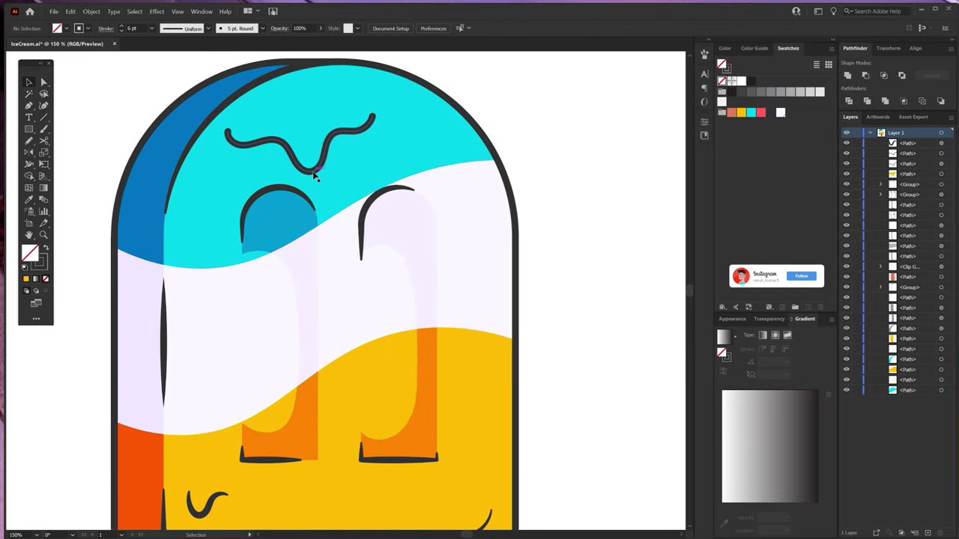
pyautogui.click(313, 171)
pyautogui.click(195, 29)
pyautogui.click(183, 56)
pyautogui.scroll(-2, 258, 225)
pyautogui.scroll(1, 291, 126)
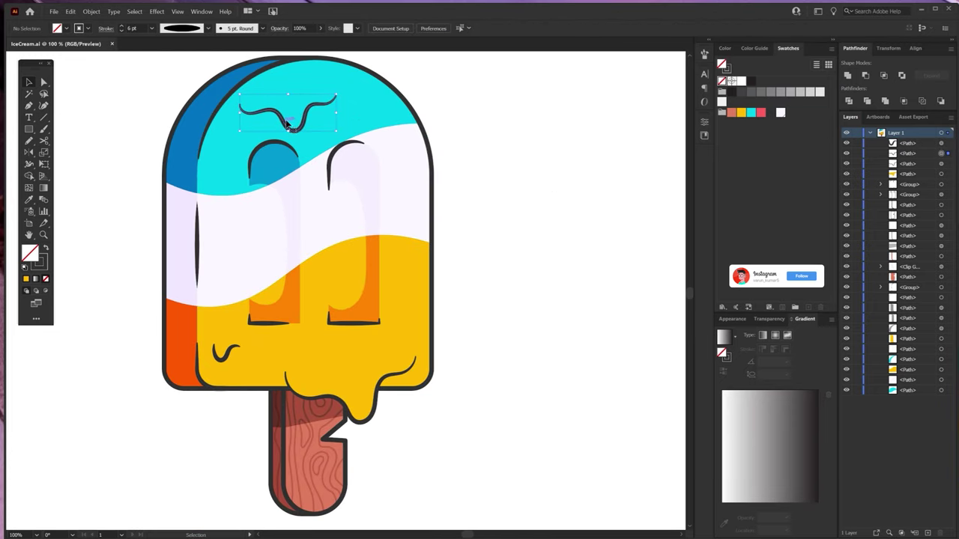
pyautogui.scroll(2, 291, 126)
pyautogui.moveTo(384, 105); pyautogui.dragTo(363, 105)
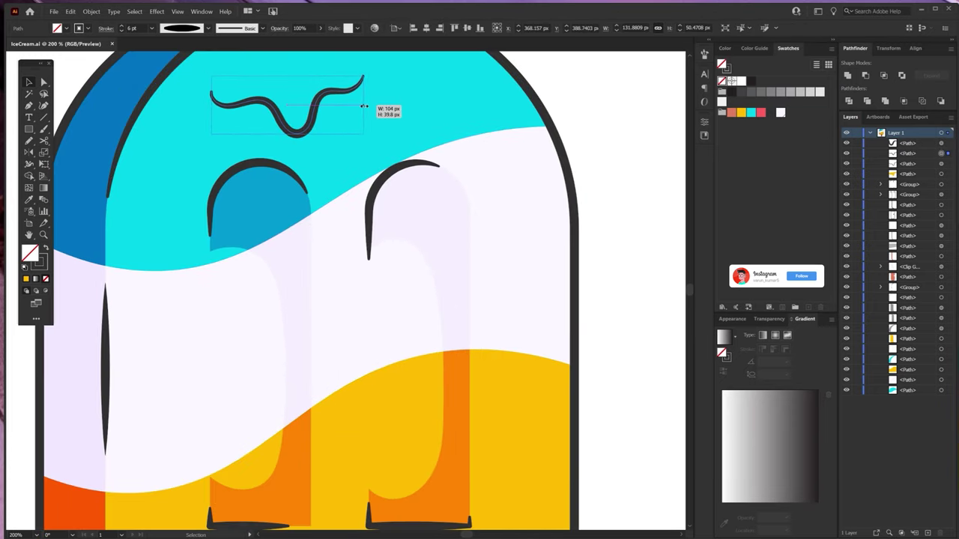
pyautogui.hotkey('ctrl', 'shift', 'a')
pyautogui.scroll(-2, 463, 370)
pyautogui.scroll(1, 402, 406)
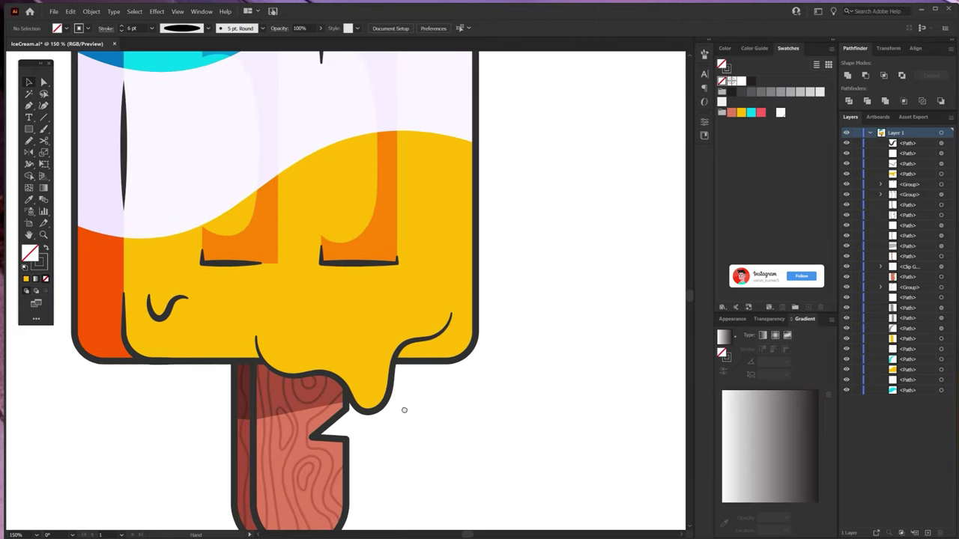
pyautogui.scroll(-1, 402, 407)
# - Draw a dark-outlined ellipse, duplicate it overlapping to the right, and merge both with Shape Builder
pyautogui.press('l')
pyautogui.moveTo(262, 222); pyautogui.dragTo(322, 290)
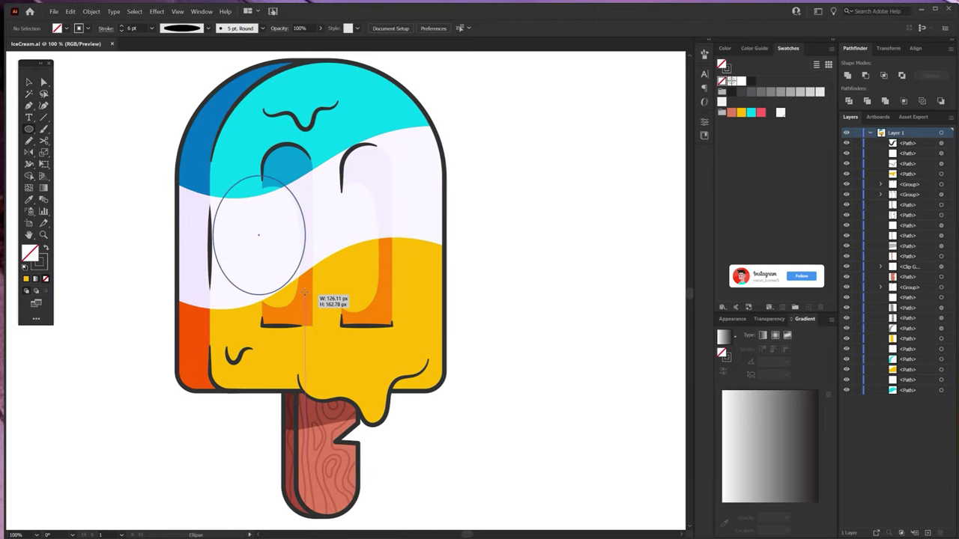
pyautogui.press('i')
pyautogui.click(449, 227)
pyautogui.press('v')
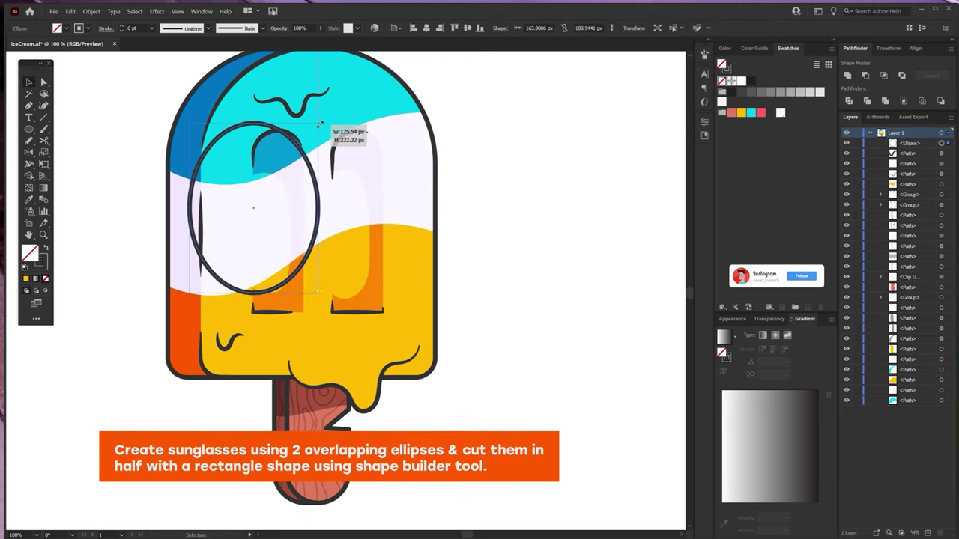
pyautogui.moveTo(316, 197); pyautogui.dragTo(434, 196)
pyautogui.keyDown('shift'); pyautogui.click(253, 216); pyautogui.keyUp('shift')
pyautogui.hotkey('shift', 'm')
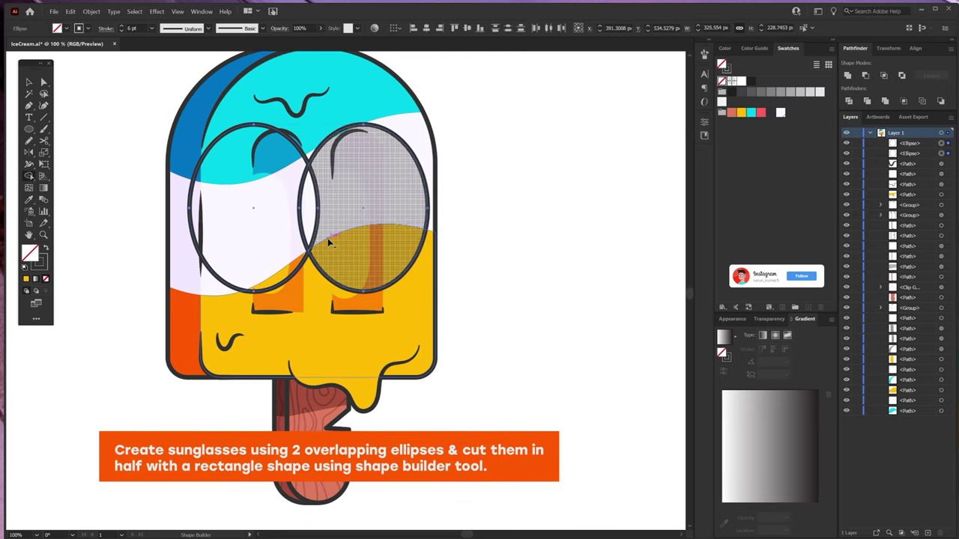
pyautogui.moveTo(352, 225); pyautogui.dragTo(255, 217)
# - Cut off the top half with a rectangle, then move the glasses onto the face and stretch them taller
pyautogui.press('m')
pyautogui.moveTo(131, 206); pyautogui.dragTo(461, 101)
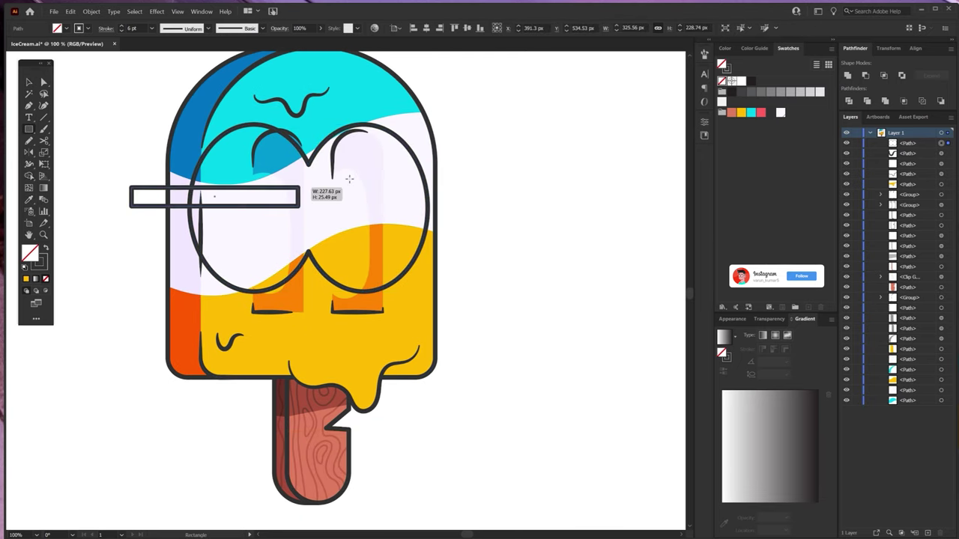
pyautogui.hotkey('shift', 'm')
pyautogui.moveTo(375, 178); pyautogui.dragTo(407, 210)
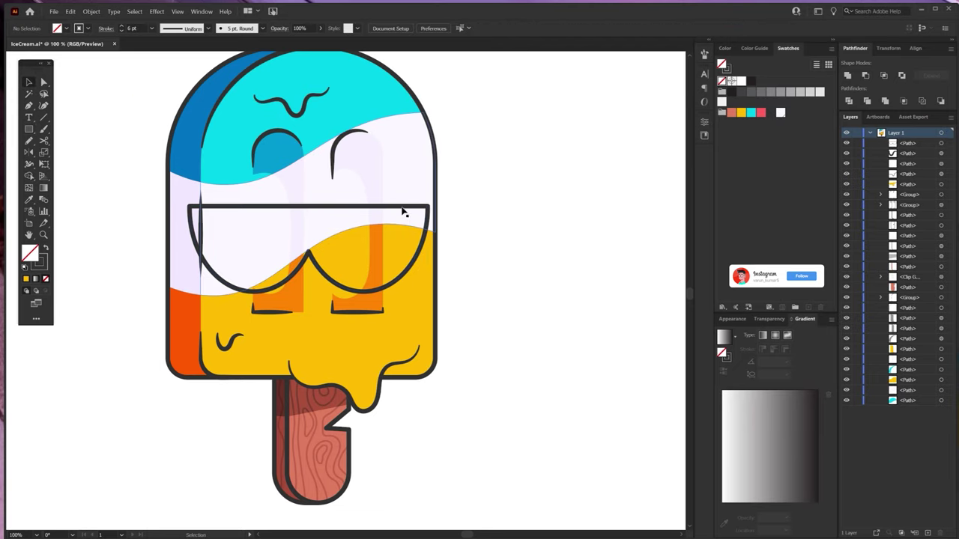
pyautogui.press('v')
pyautogui.moveTo(385, 252)
pyautogui.mouseDown()
pyautogui.moveTo(385, 217)
pyautogui.moveTo(449, 212)
pyautogui.mouseUp()
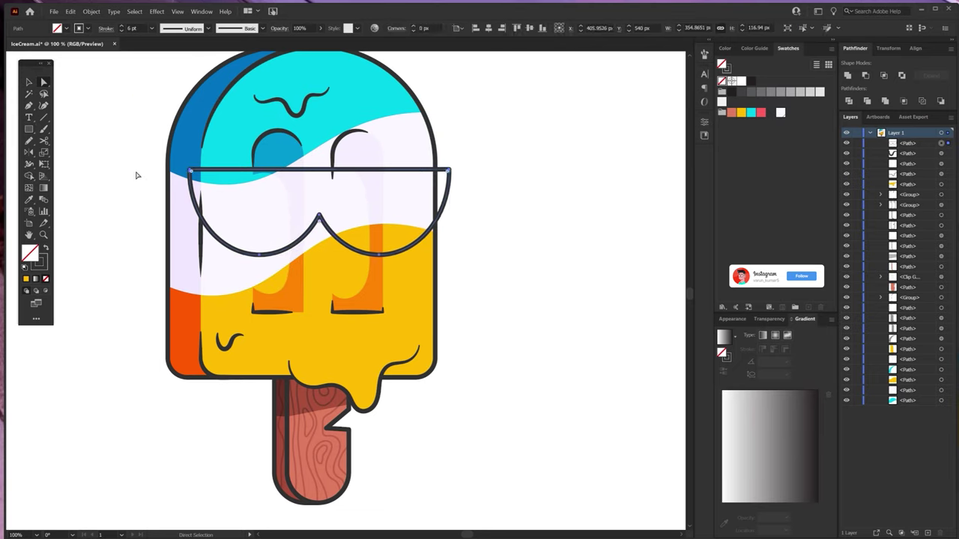
pyautogui.moveTo(334, 174); pyautogui.dragTo(307, 169)
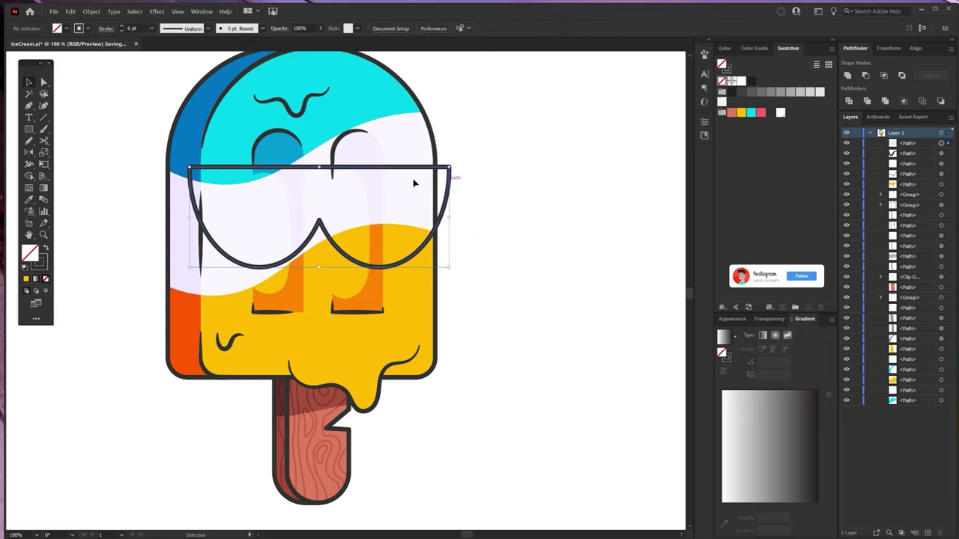
pyautogui.click(91, 11)
pyautogui.moveTo(100, 227)
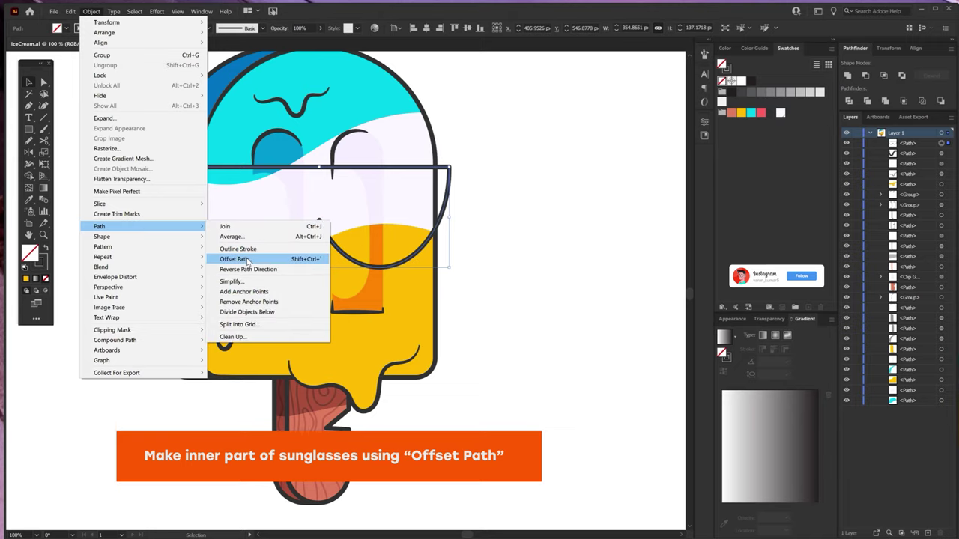
# - Create an inner offset copy of the glasses outline at -16 px with round joins
pyautogui.click(248, 259)
pyautogui.write('0')
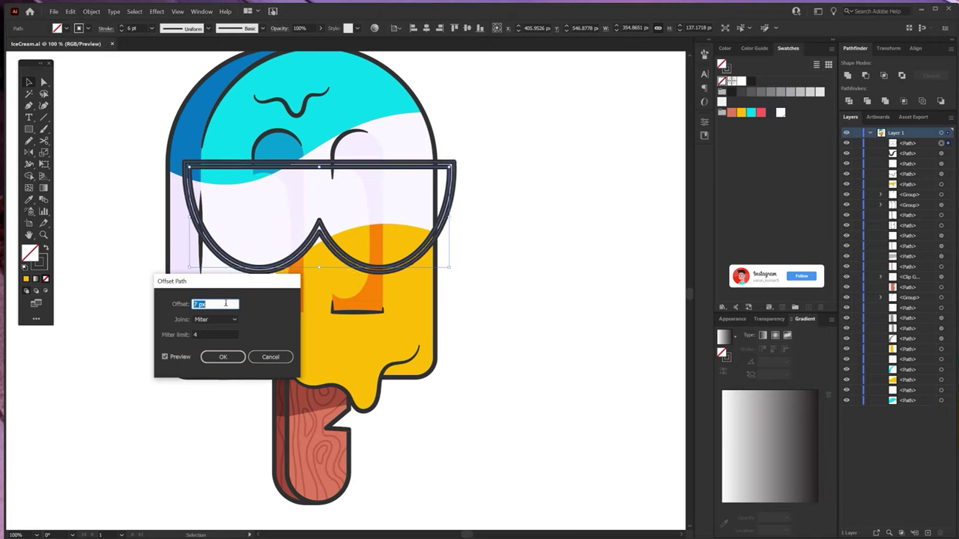
pyautogui.click(217, 319)
pyautogui.click(204, 331)
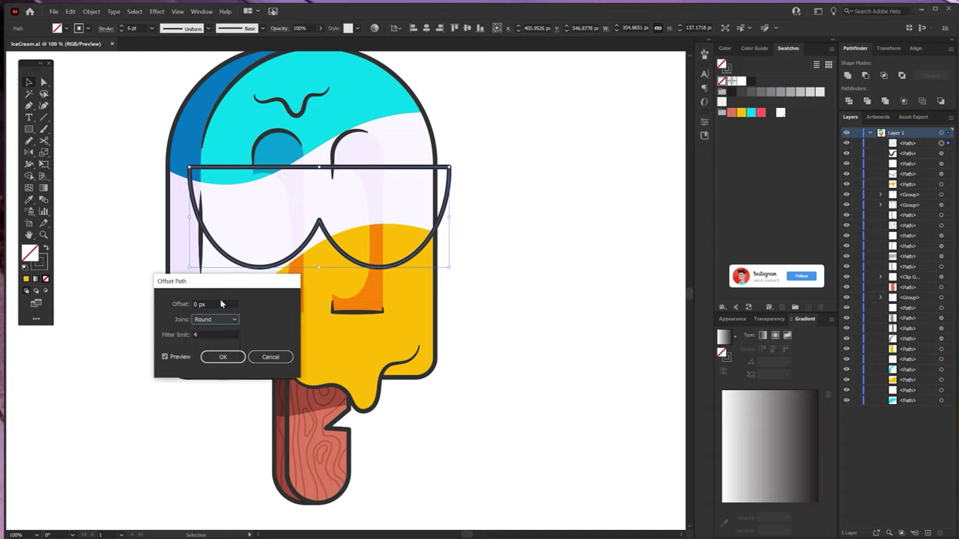
pyautogui.write('-6')
pyautogui.press('Down')
pyautogui.press('Down')
pyautogui.press('Down')
pyautogui.press('Down')
pyautogui.press('Down')
pyautogui.press('Down')
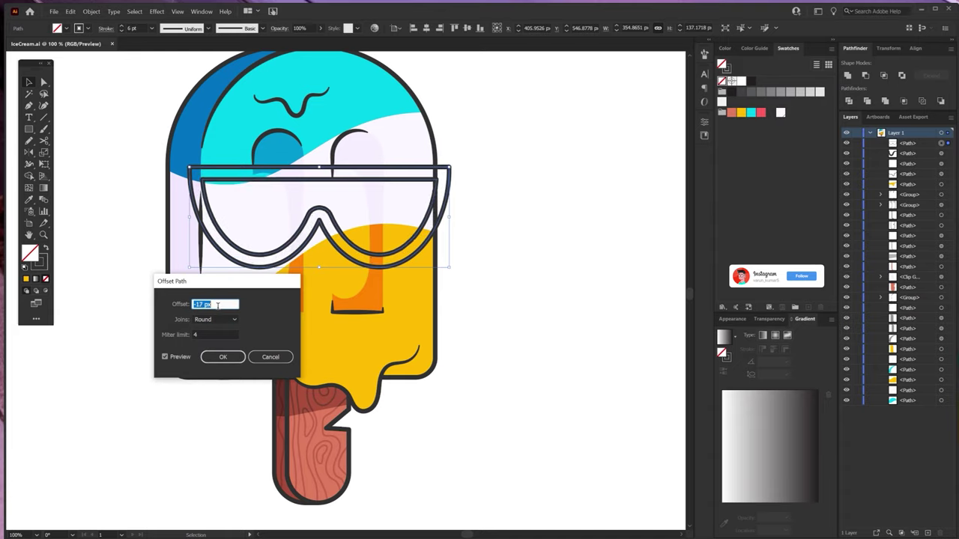
pyautogui.press('Up')
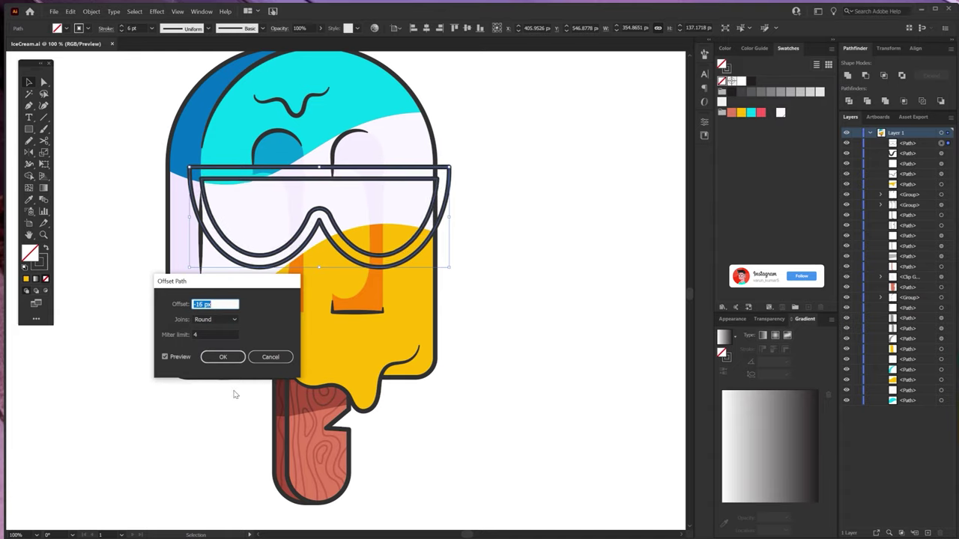
pyautogui.click(223, 357)
# - Fill the outer glasses frame with the face's yellow using the Eyedropper
pyautogui.scroll(1, 229, 237)
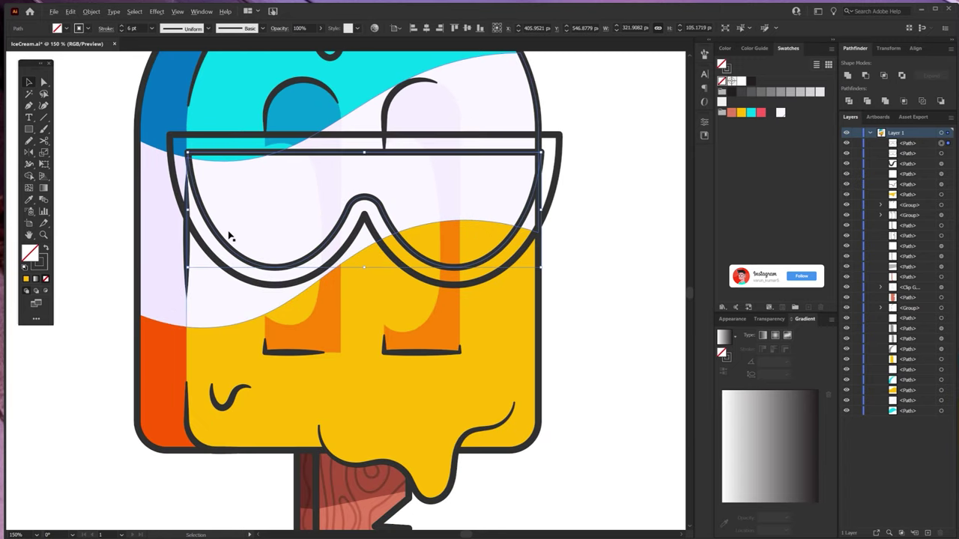
pyautogui.click(265, 286)
pyautogui.press('i')
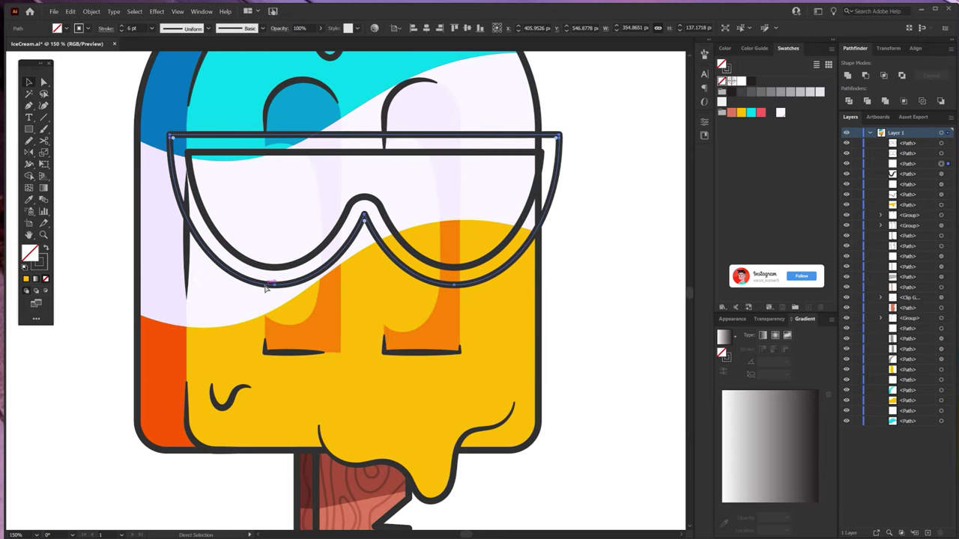
pyautogui.click(290, 384)
pyautogui.scroll(-1, 246, 306)
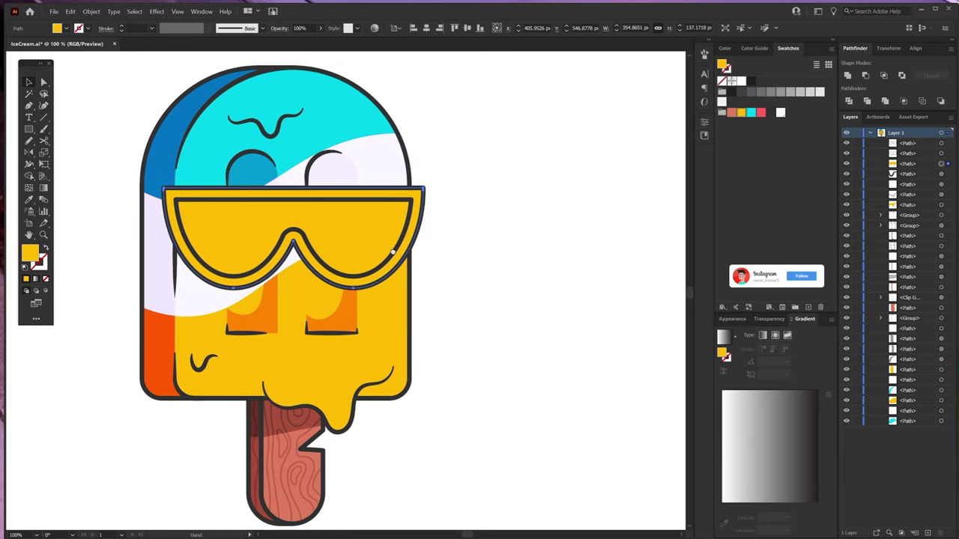
# - Duplicate the inner lens outline and swap it to a dark fill
pyautogui.press('v')
pyautogui.click(424, 242)
pyautogui.click(407, 235)
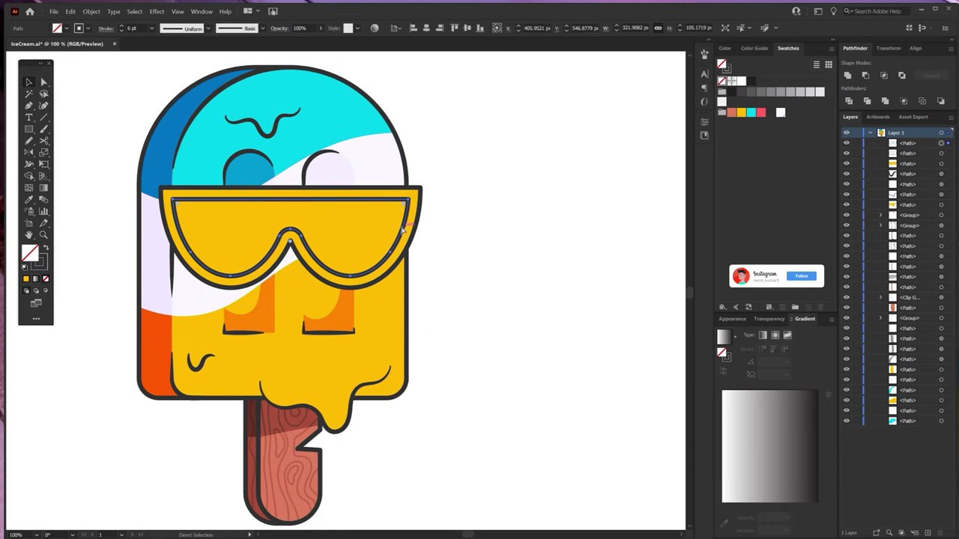
pyautogui.hotkey('ctrl', 'c')
pyautogui.hotkey('ctrl', 'b')
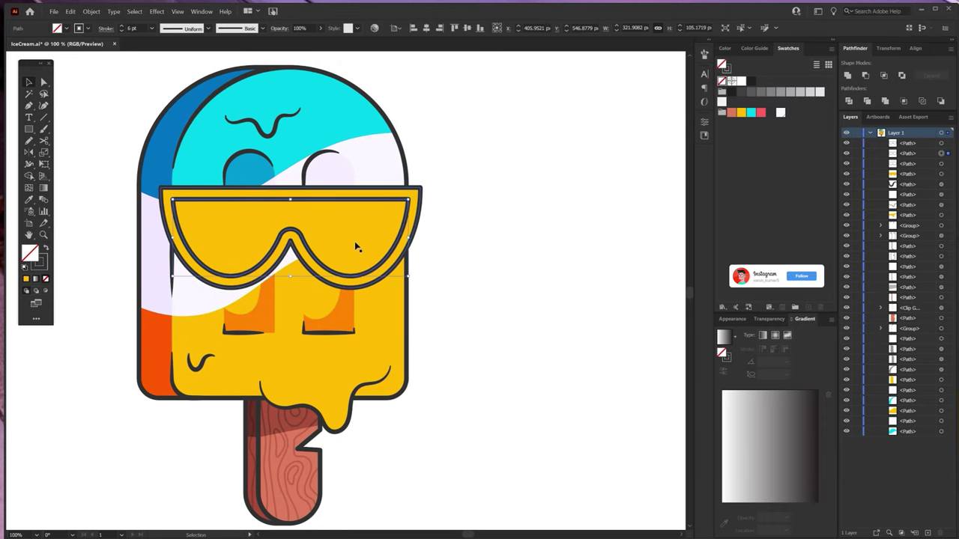
pyautogui.hotkey('shift', 'x')
pyautogui.click(485, 230)
pyautogui.hotkey('ctrl', '=')
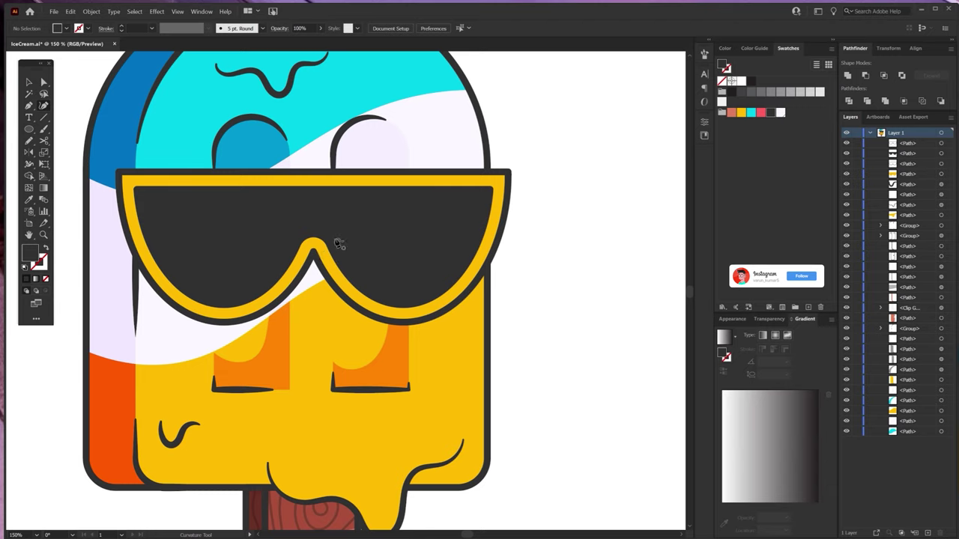
# - Draw a white (#ffffff) 40 pt reflection curve across the left lens
pyautogui.keyDown('alt'); pyautogui.scroll(-1, 323, 256); pyautogui.keyUp('alt')
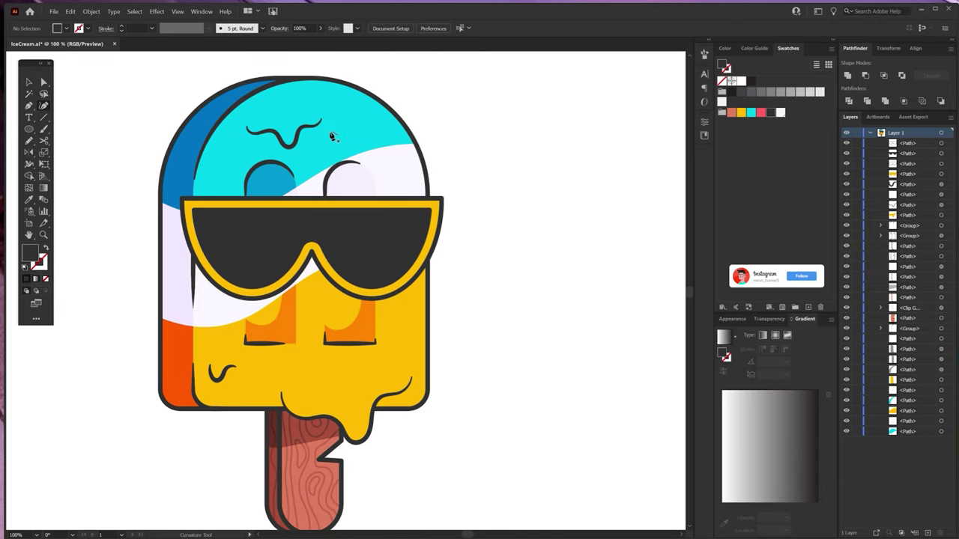
pyautogui.click(280, 238)
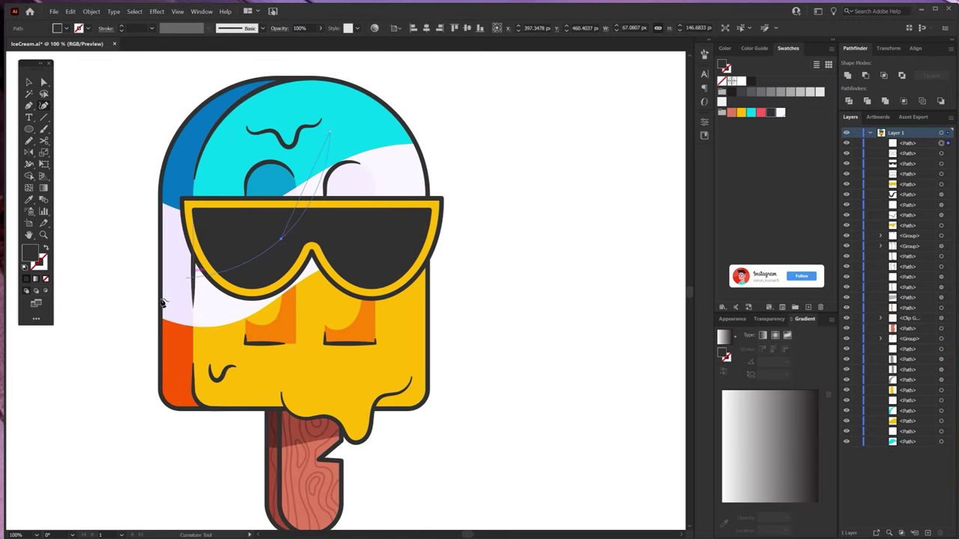
pyautogui.click(132, 335)
pyautogui.click(107, 424)
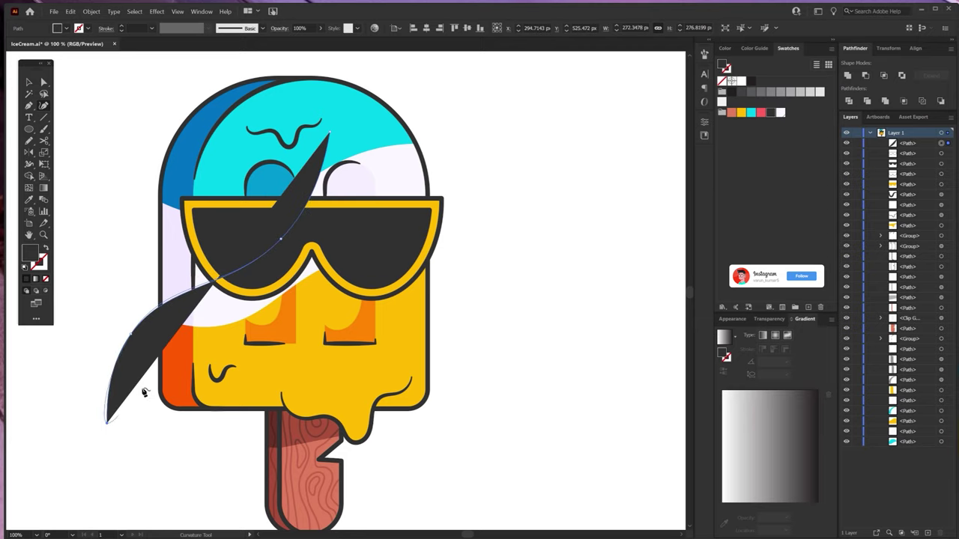
pyautogui.hotkey('shift', 'x')
pyautogui.click(39, 262)
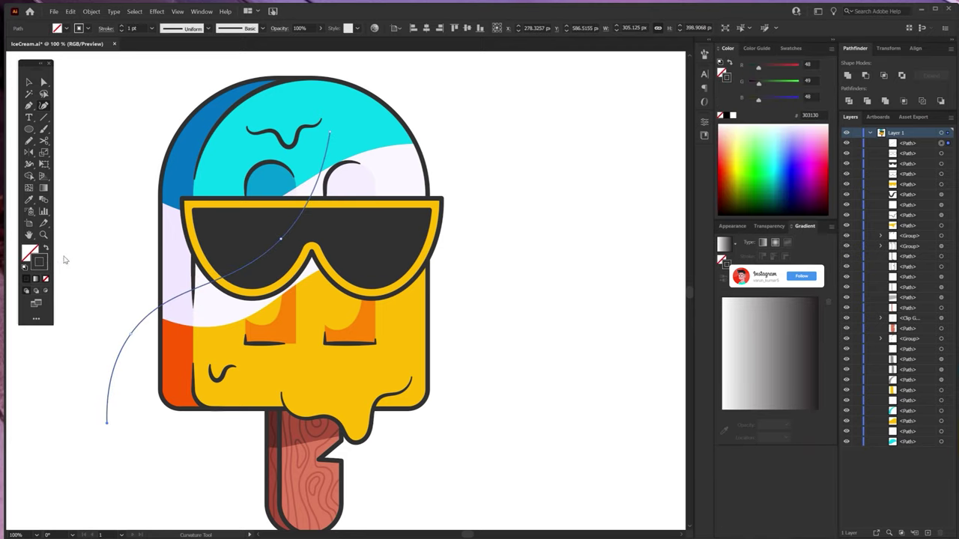
pyautogui.press('v')
pyautogui.doubleClick(39, 261)
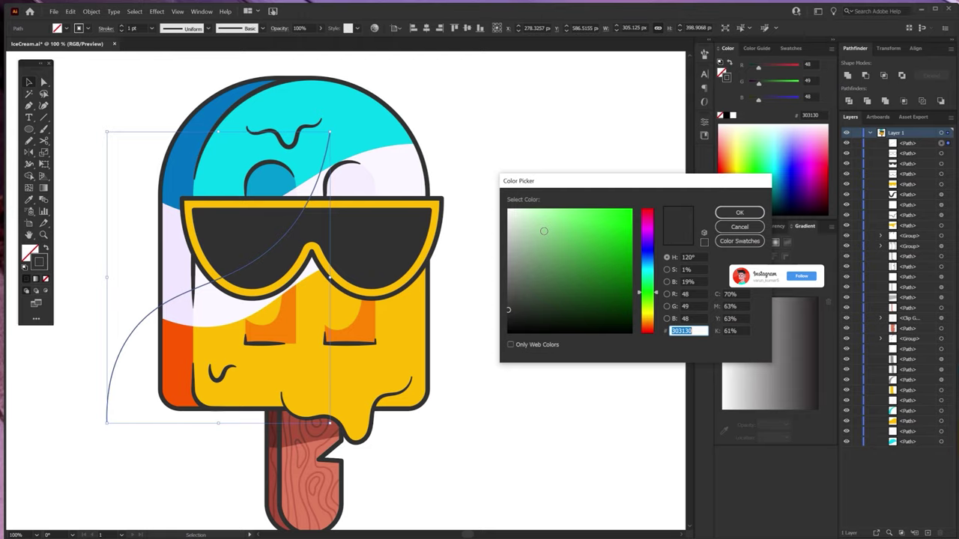
pyautogui.write('ffffff')
pyautogui.click(737, 213)
pyautogui.press('Tab')
pyautogui.write('4')
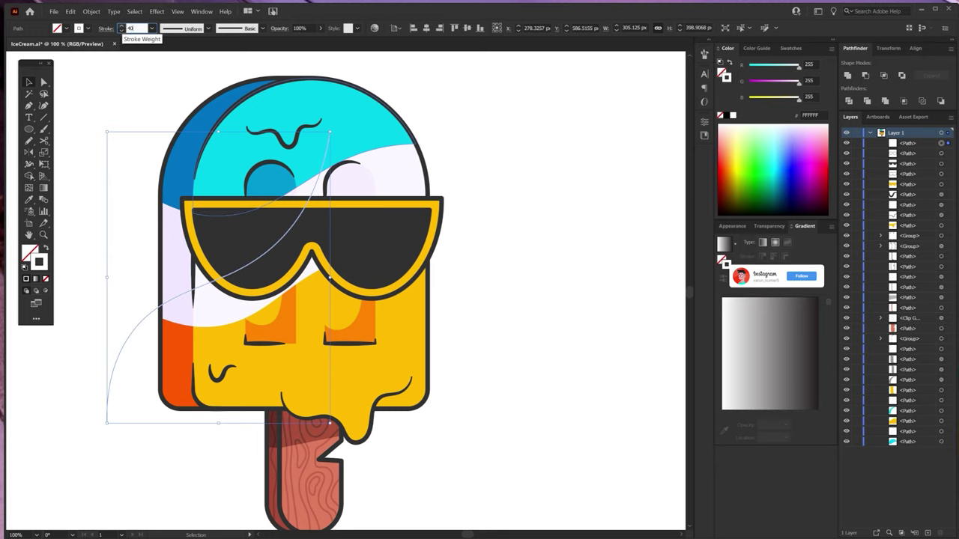
pyautogui.press('Return')
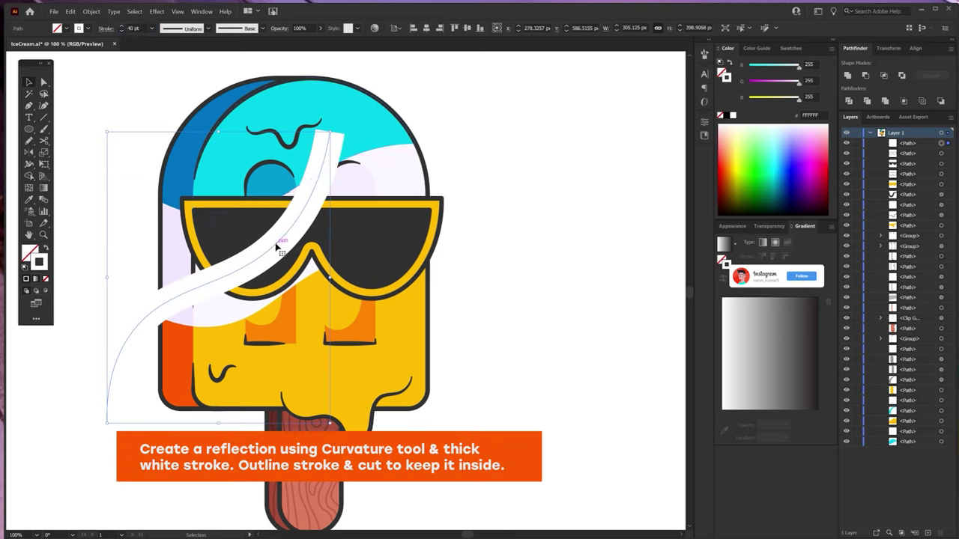
# - Position the reflection, rotate it about 14°, and outline the stroke into a filled shape
pyautogui.moveTo(277, 247); pyautogui.dragTo(305, 210)
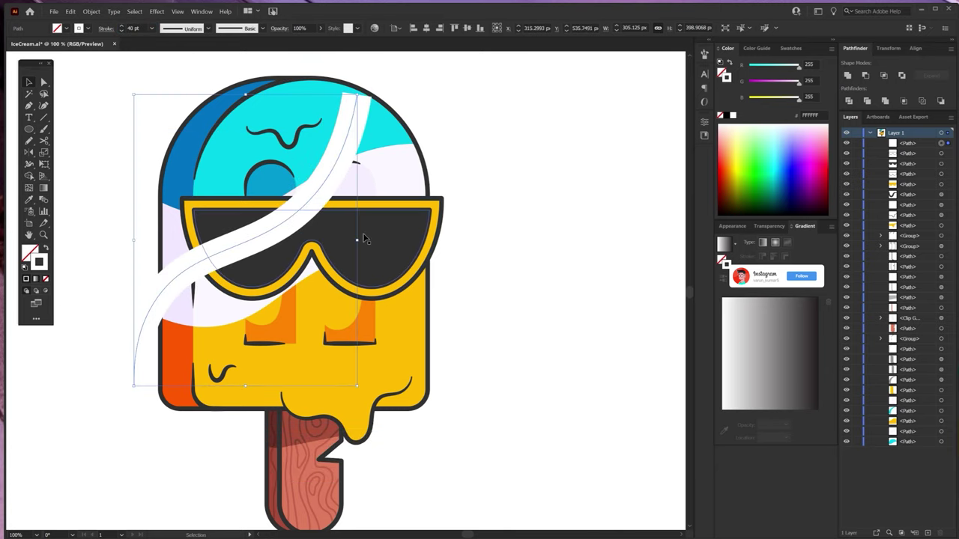
pyautogui.moveTo(358, 240); pyautogui.dragTo(359, 213)
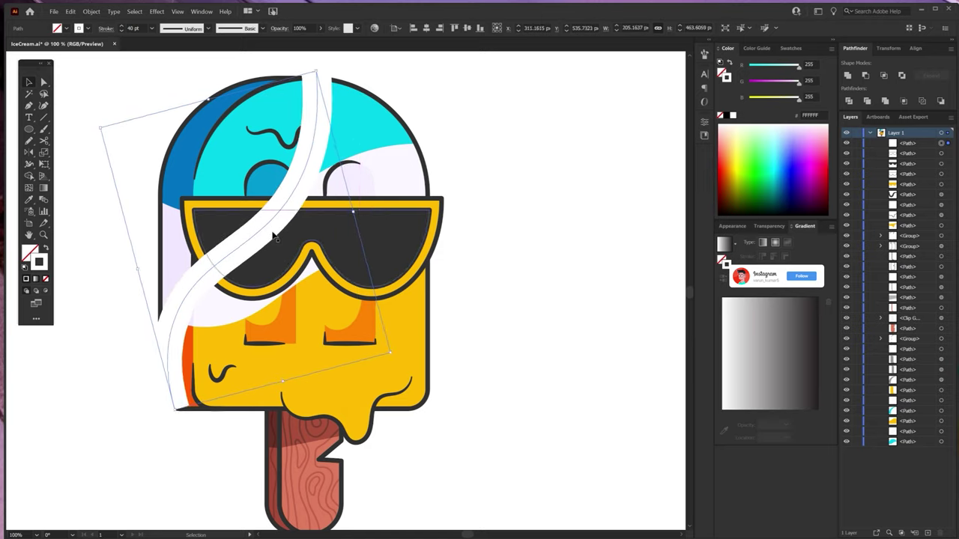
pyautogui.moveTo(253, 240); pyautogui.dragTo(255, 242)
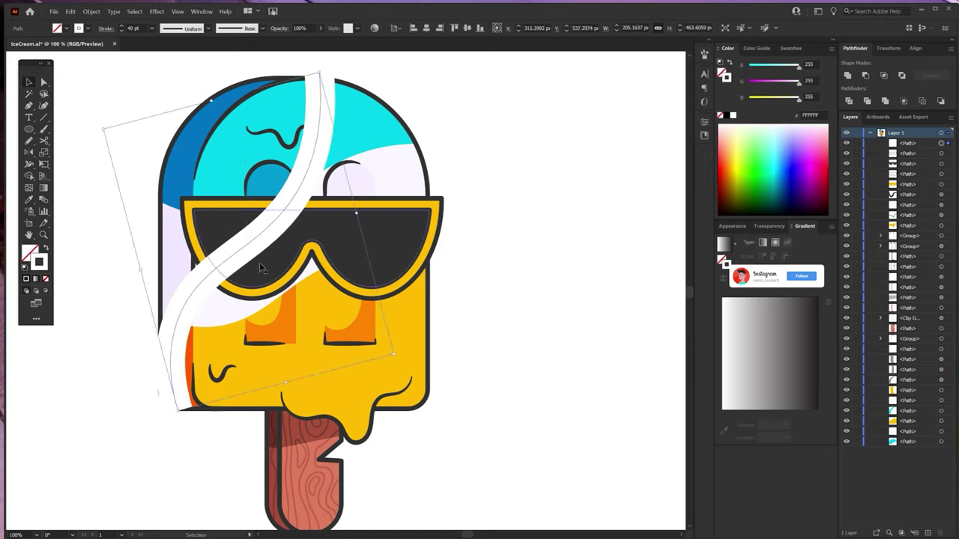
pyautogui.click(91, 11)
pyautogui.moveTo(141, 226)
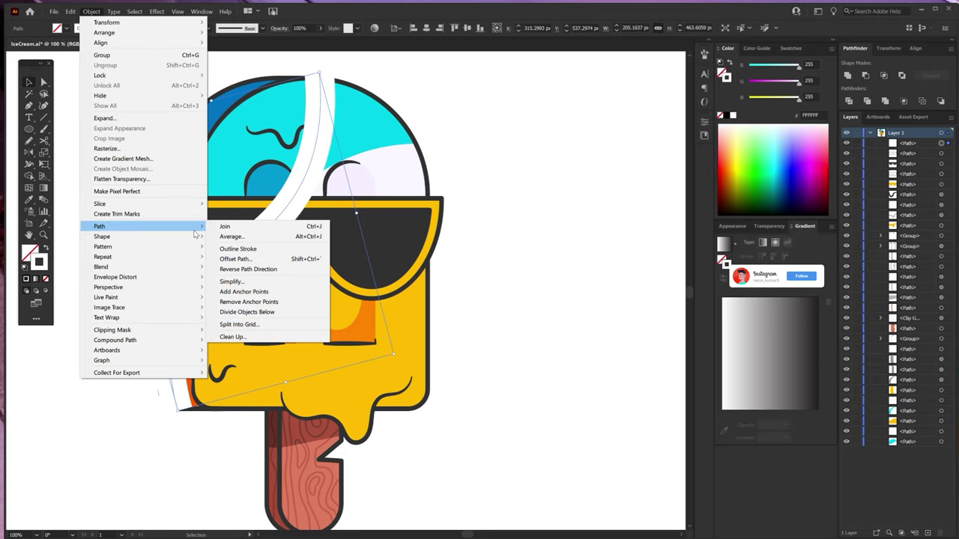
pyautogui.click(230, 250)
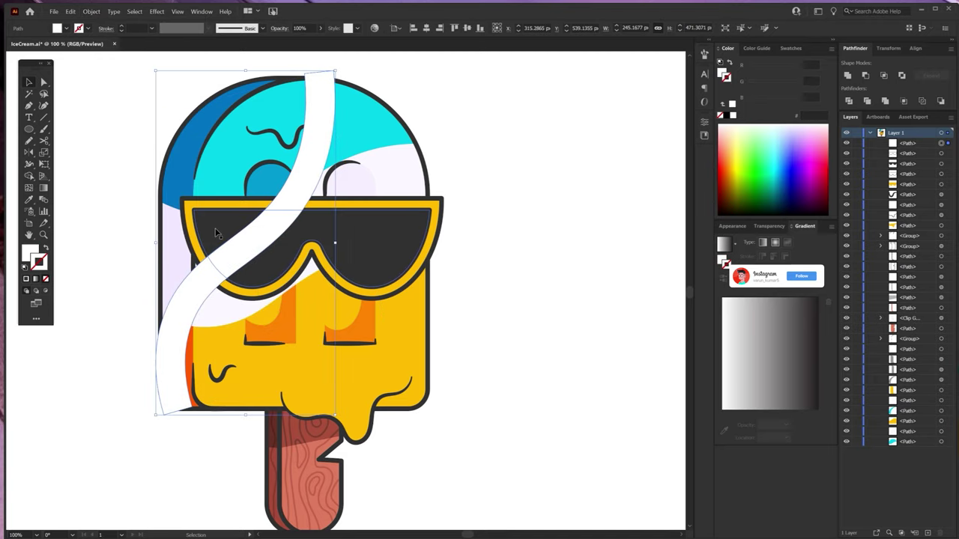
# - Duplicate the white strip about 167 px right and trim both strips to fit inside the lenses
pyautogui.click(477, 250)
pyautogui.moveTo(261, 239); pyautogui.dragTo(386, 240)
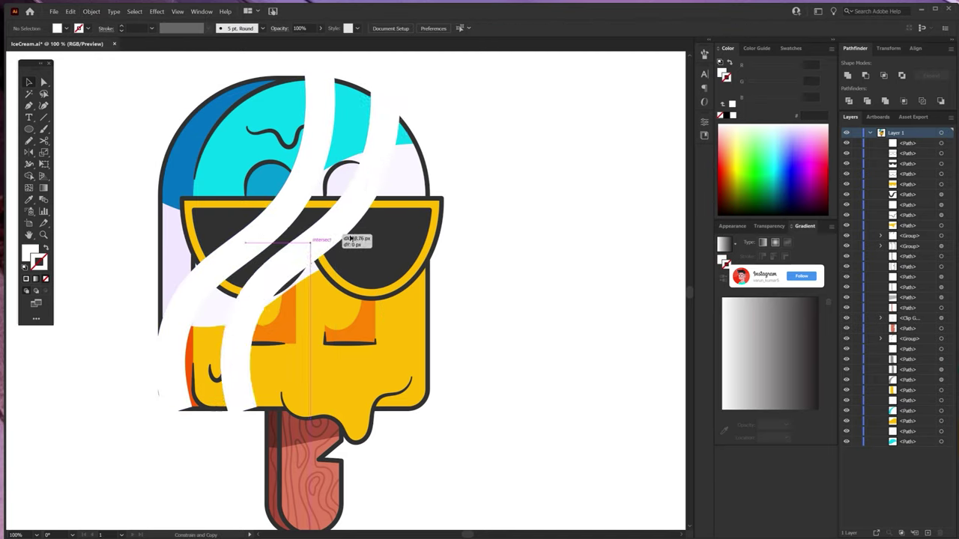
pyautogui.keyDown('shift'); pyautogui.click(260, 264); pyautogui.keyUp('shift')
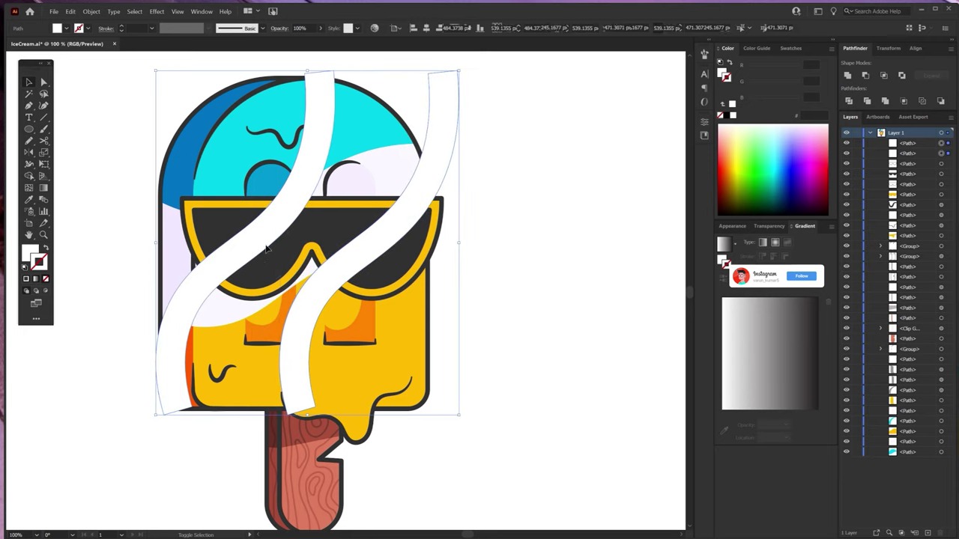
pyautogui.hotkey('shift', 'm')
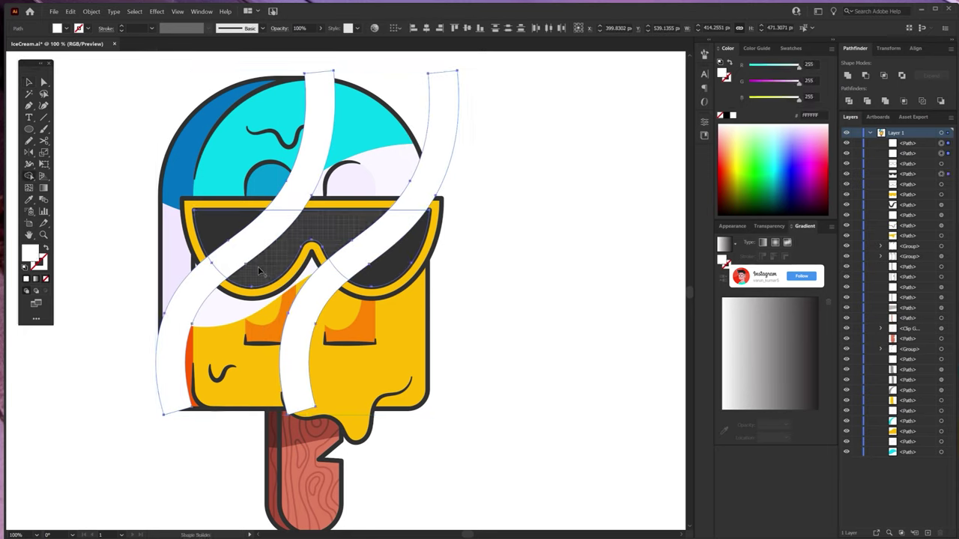
pyautogui.moveTo(158, 314); pyautogui.dragTo(315, 337)
pyautogui.moveTo(442, 120); pyautogui.dragTo(318, 120)
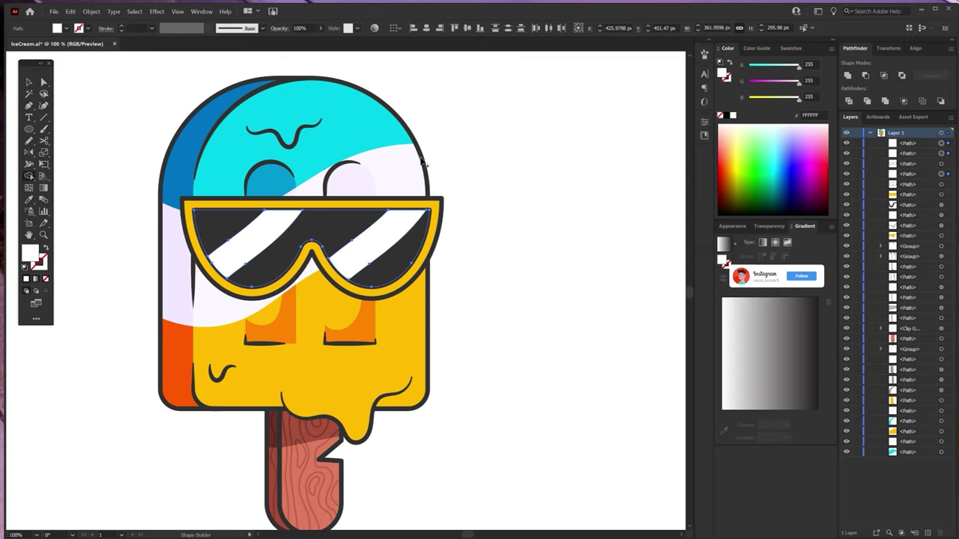
pyautogui.press('v')
pyautogui.press('a')
pyautogui.click(367, 250)
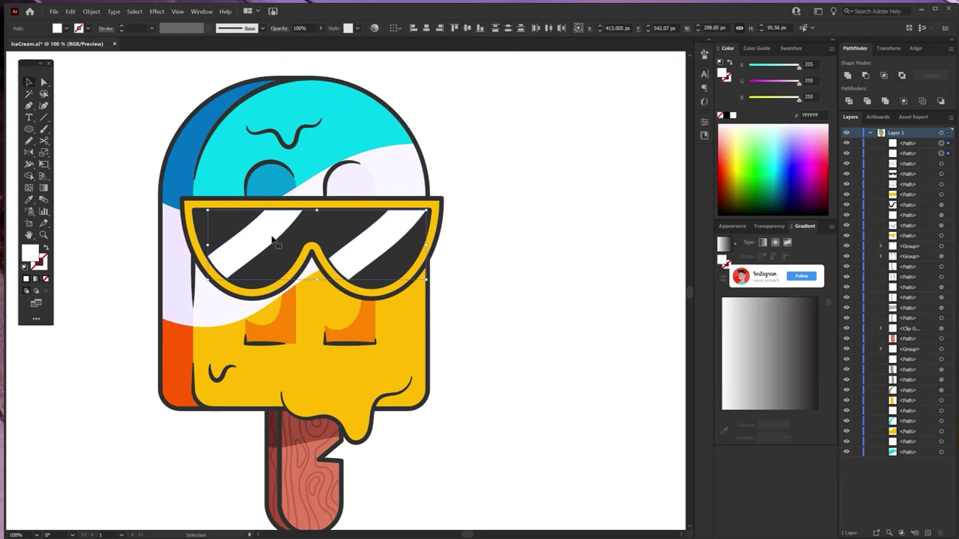
pyautogui.keyDown('shift'); pyautogui.click(273, 239); pyautogui.keyUp('shift')
pyautogui.hotkey('ctrl', 'x')
# - Paste a copy of the glasses frame behind it and nudge it down and left
pyautogui.click(269, 253)
pyautogui.hotkey('ctrl', 'f')
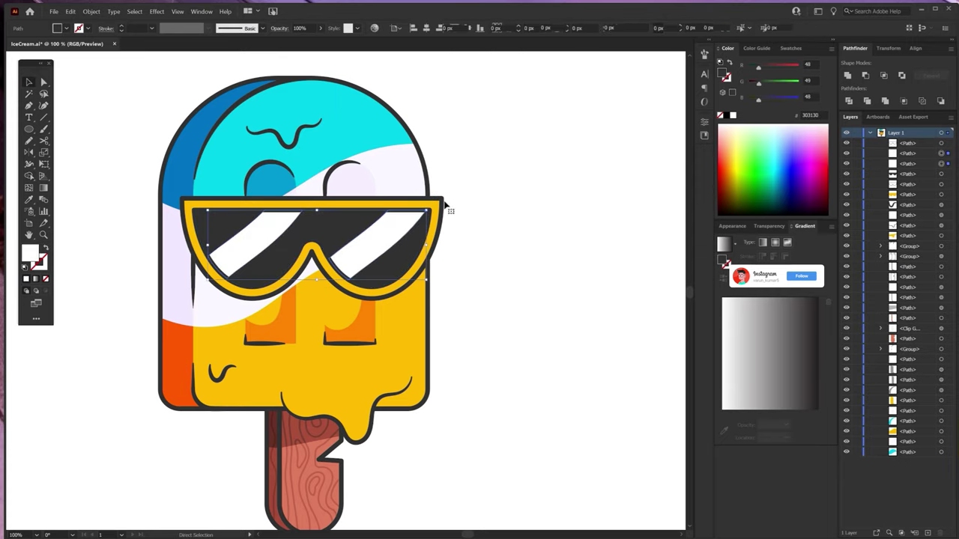
pyautogui.hotkey('ctrl', '+')
pyautogui.press('v')
pyautogui.click(280, 285)
pyautogui.hotkey('ctrl', 'c')
pyautogui.hotkey('ctrl', 'b')
pyautogui.hotkey('shift', 'Left')
# - Colour the shadow copy with the dark outline colour at about 41% opacity
pyautogui.hotkey('shift', 'Down')
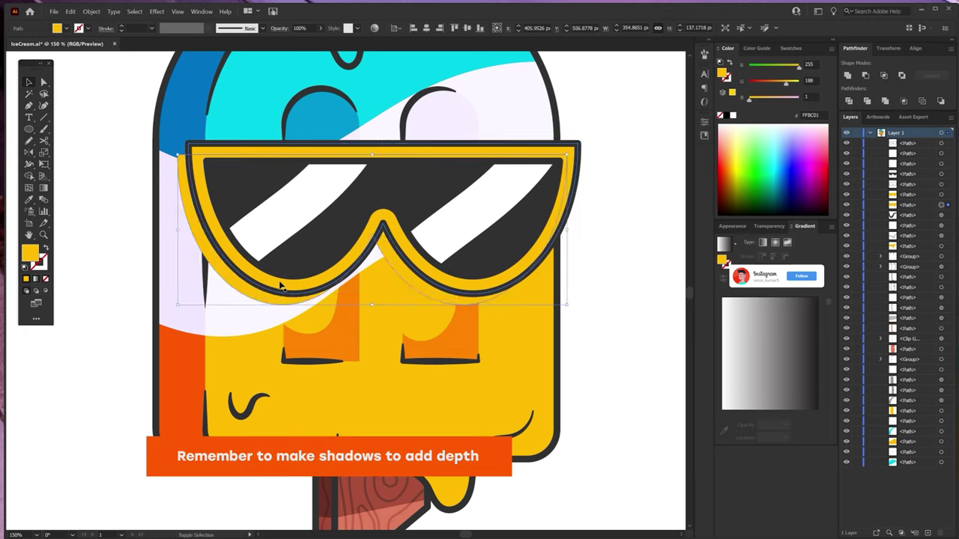
pyautogui.press('i')
pyautogui.click(184, 372)
pyautogui.click(329, 352)
pyautogui.press('v')
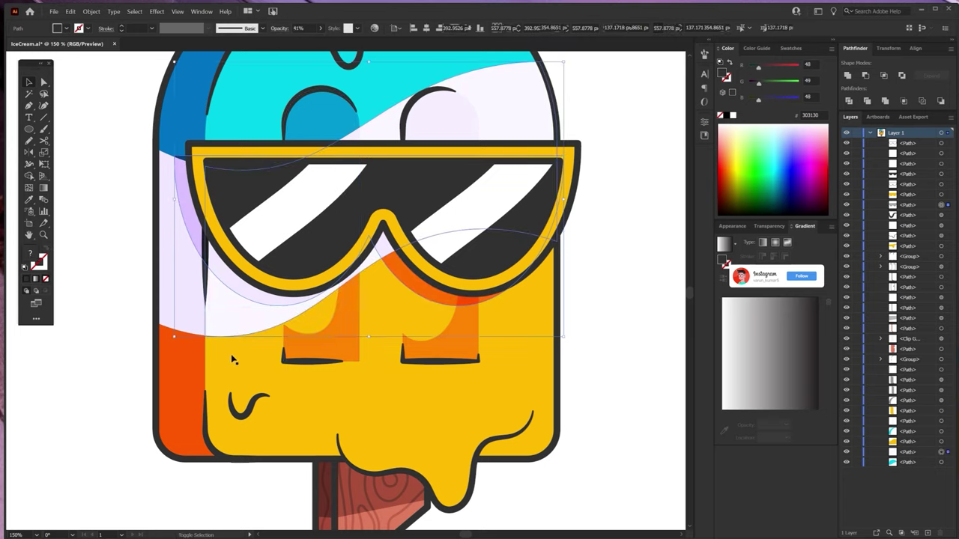
# - Select the white wave shape and the dark body outline, then deselect everything
pyautogui.click(238, 133)
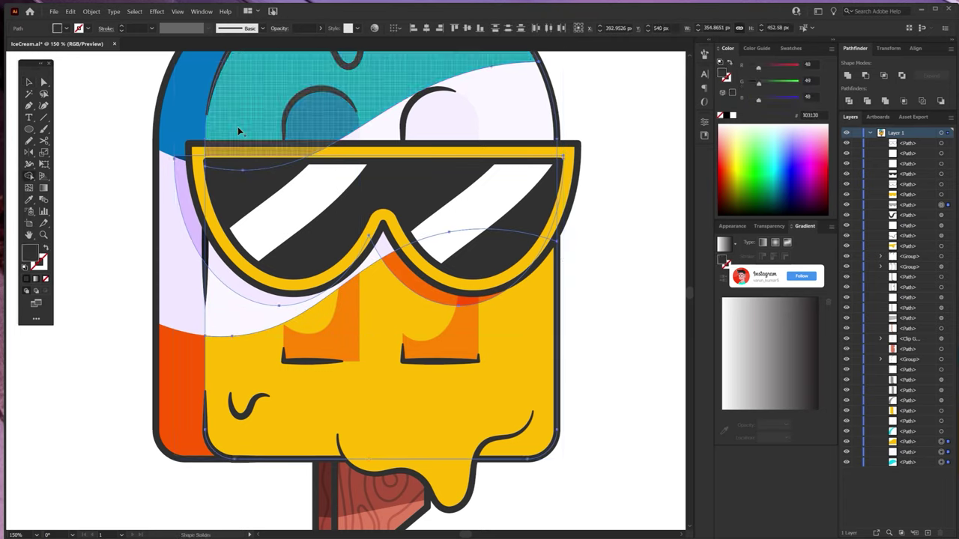
pyautogui.click(187, 162)
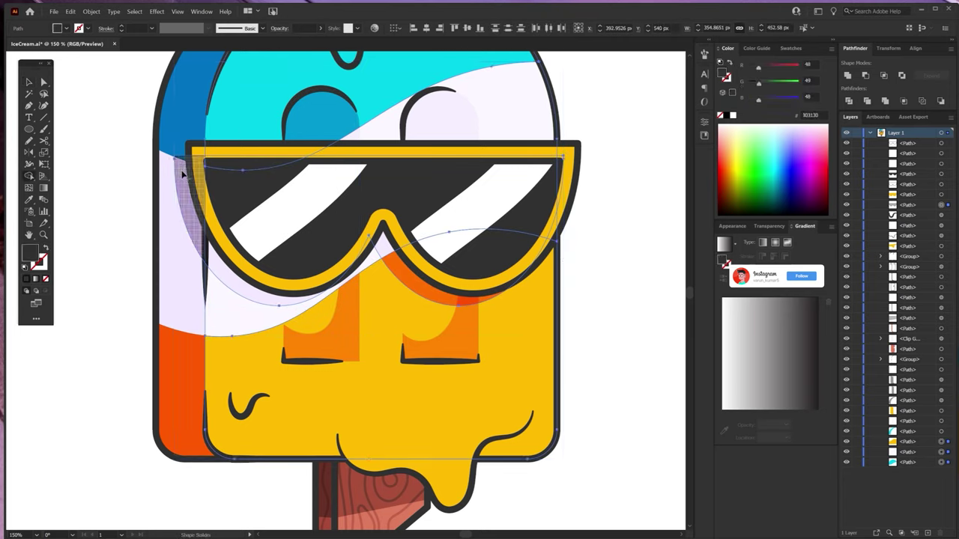
pyautogui.click(125, 153)
pyautogui.scroll(-5, 317, 402)
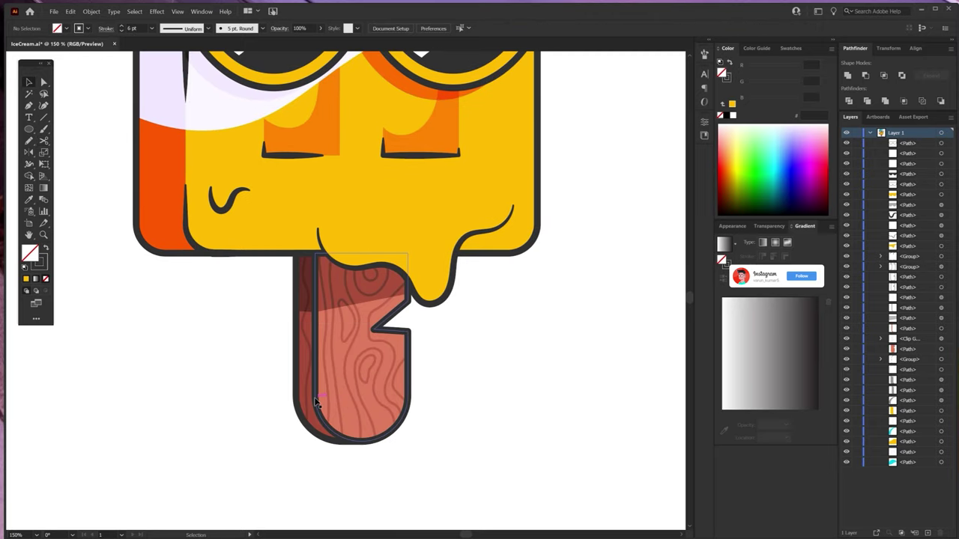
# - Cut the isolated stick outline at four points and delete the top, right and middle pieces
pyautogui.doubleClick(316, 402)
pyautogui.press('c')
pyautogui.scroll(2, 318, 397)
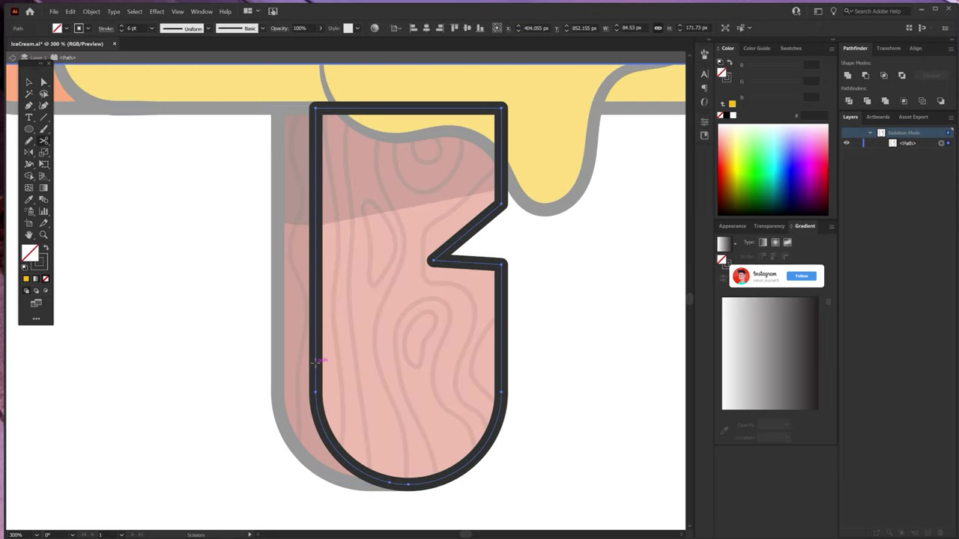
pyautogui.click(314, 361)
pyautogui.click(315, 222)
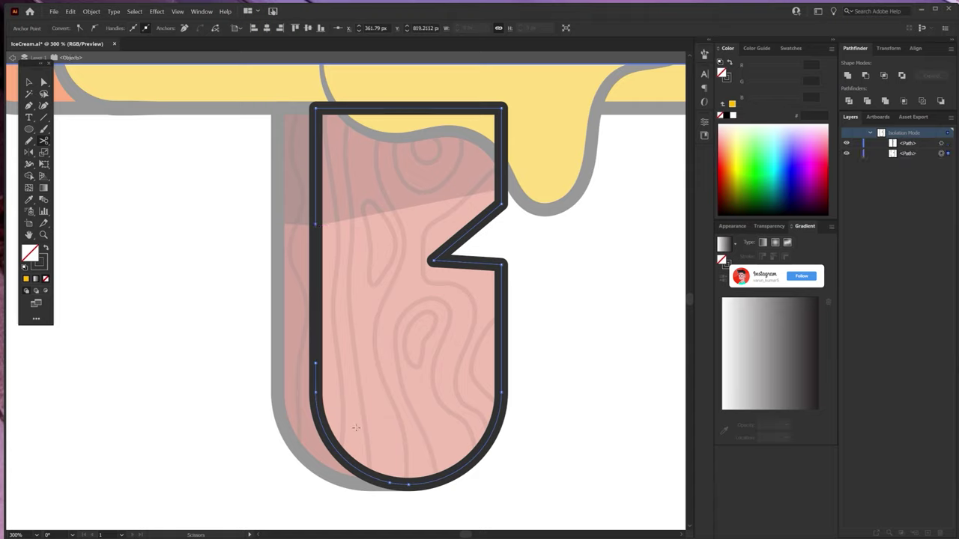
pyautogui.click(429, 481)
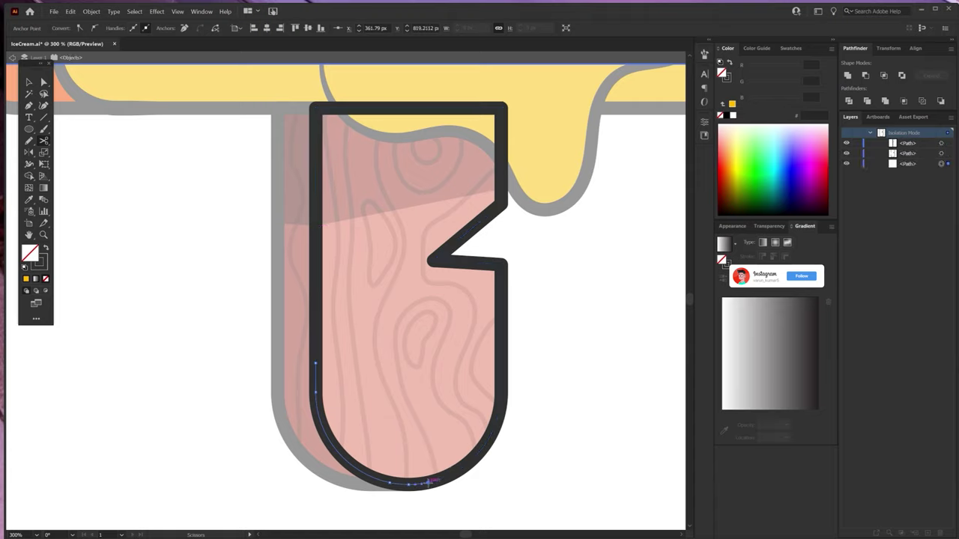
pyautogui.click(315, 107)
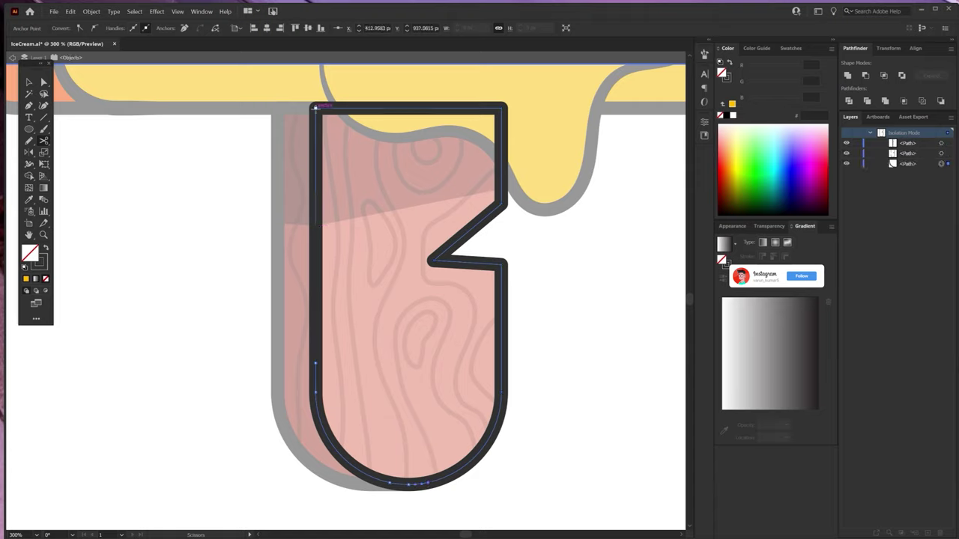
pyautogui.press('v')
pyautogui.click(521, 221)
pyautogui.click(488, 212)
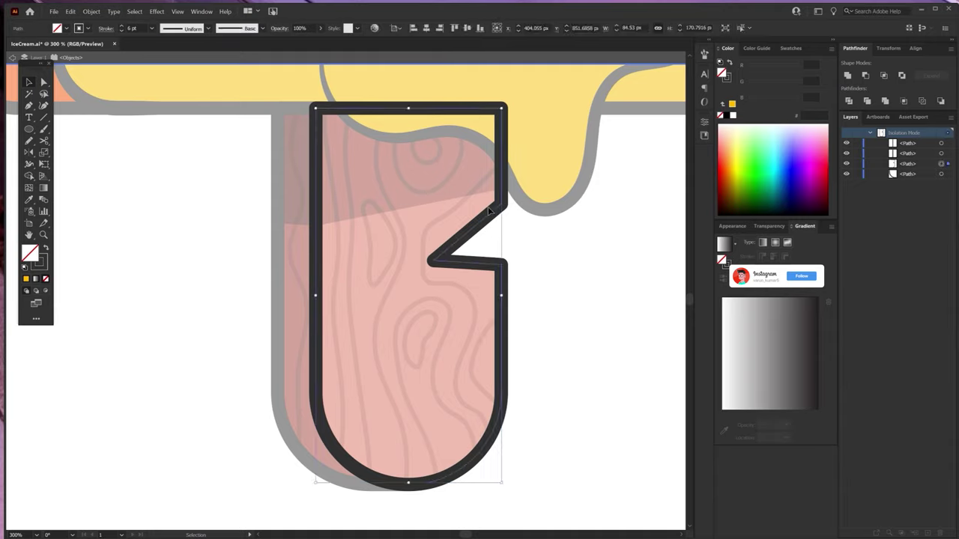
pyautogui.press('Delete')
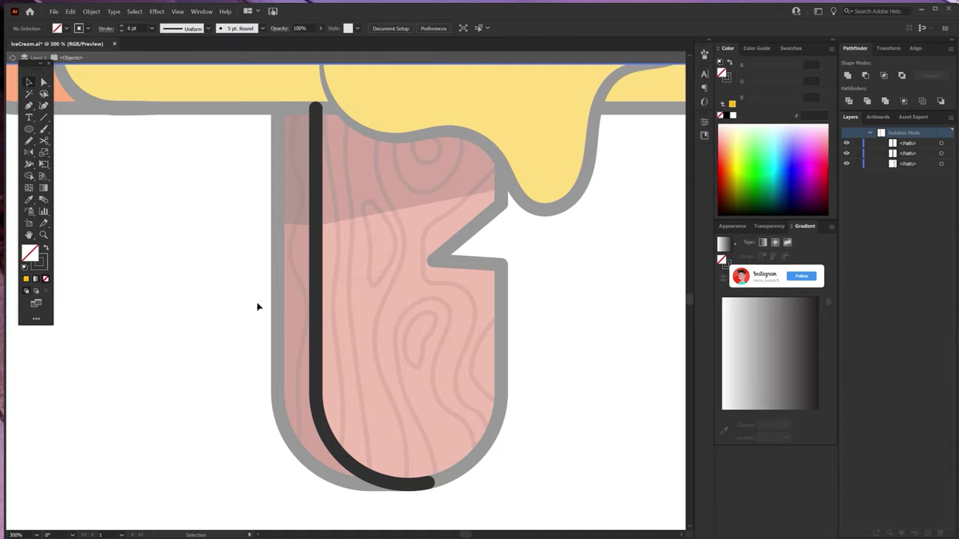
pyautogui.press('Delete')
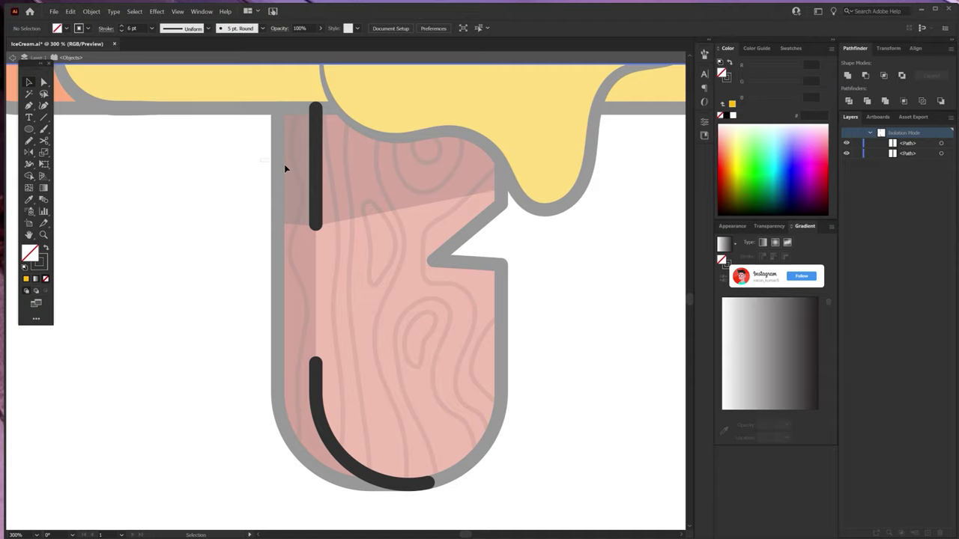
# - Taper the ends of the two remaining dark stick strokes with the Width tool
pyautogui.moveTo(284, 168); pyautogui.dragTo(349, 200)
pyautogui.hotkey('shift', 'w')
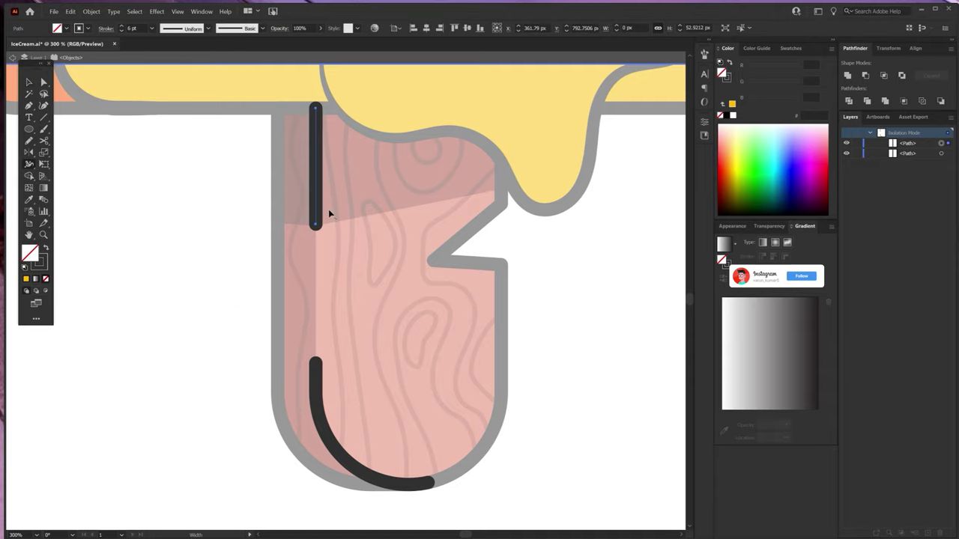
pyautogui.scroll(3, 327, 213)
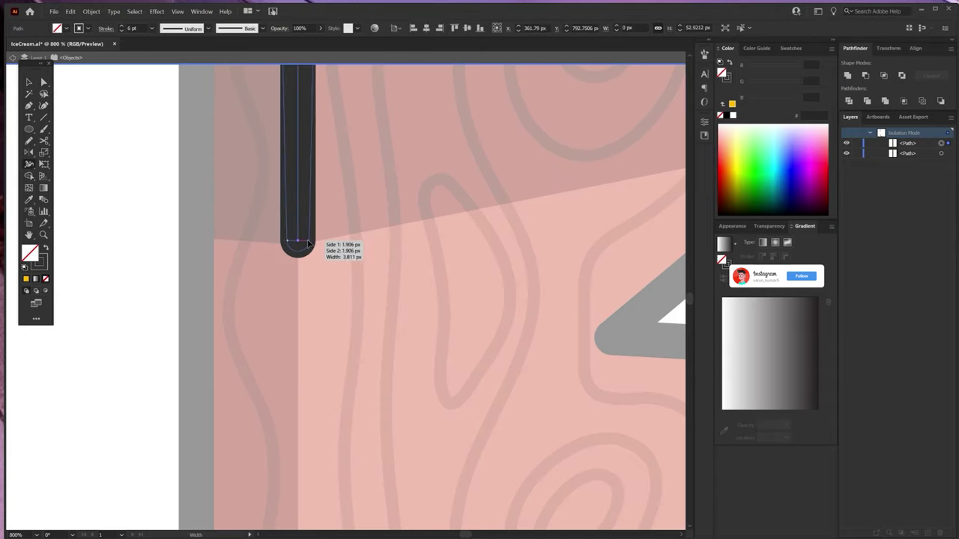
pyautogui.moveTo(316, 244); pyautogui.dragTo(299, 244)
pyautogui.scroll(-3, 300, 245)
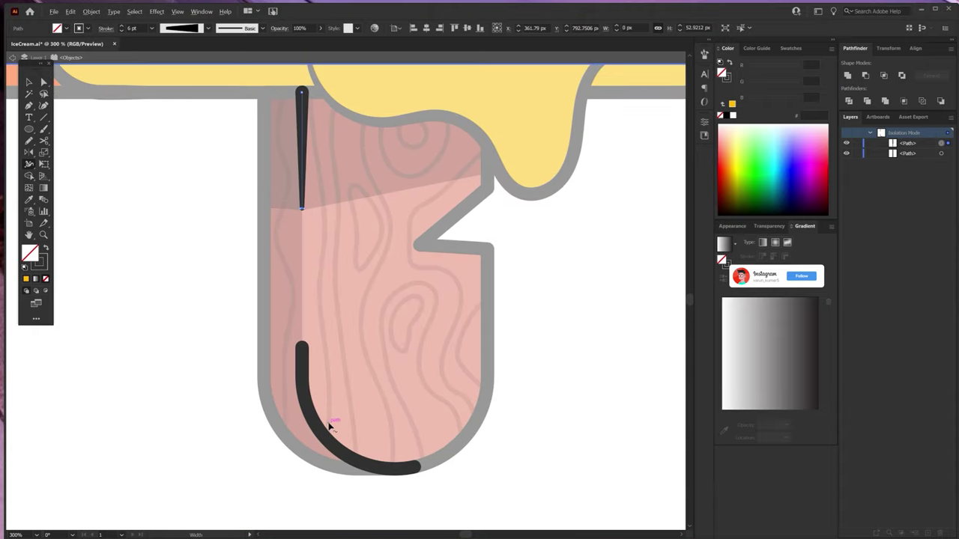
pyautogui.scroll(1, 328, 425)
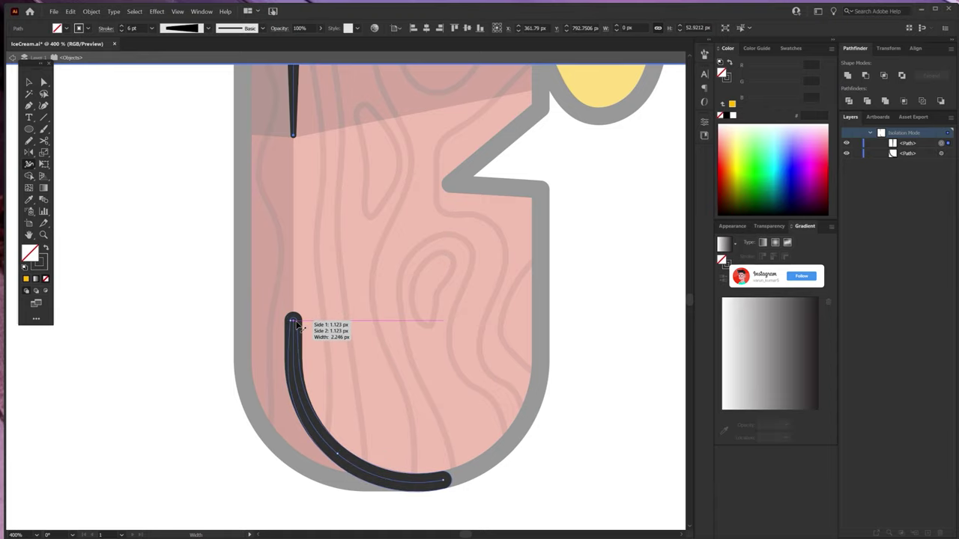
pyautogui.moveTo(296, 324); pyautogui.dragTo(298, 325)
# - Copy the body and stick outlines in place and group the copies
pyautogui.press('v')
pyautogui.doubleClick(228, 323)
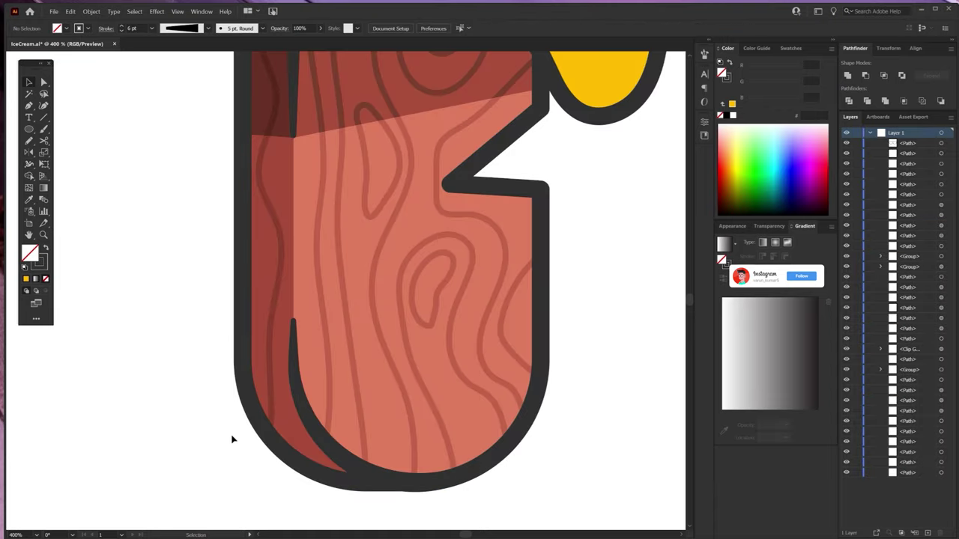
pyautogui.scroll(-2, 240, 442)
pyautogui.scroll(-3, 251, 445)
pyautogui.click(284, 155)
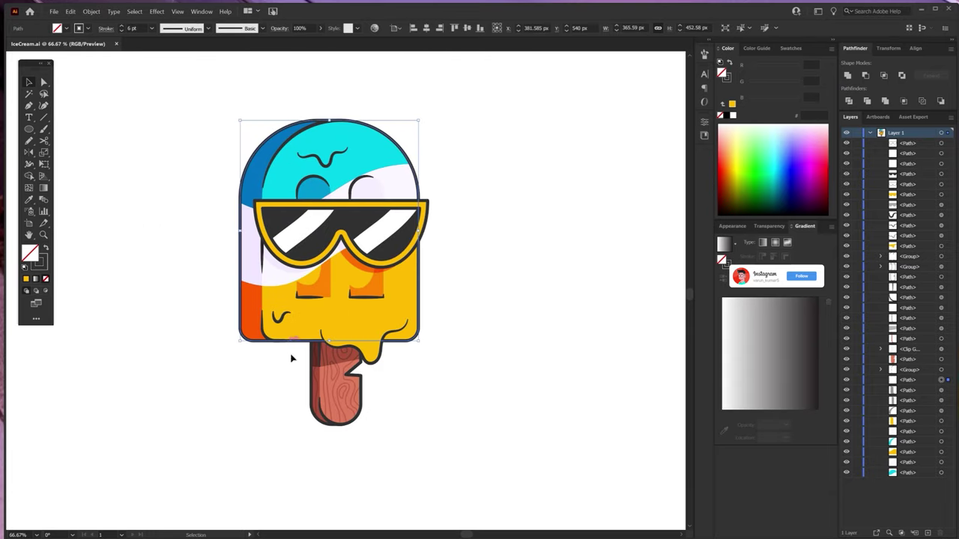
pyautogui.scroll(1, 362, 382)
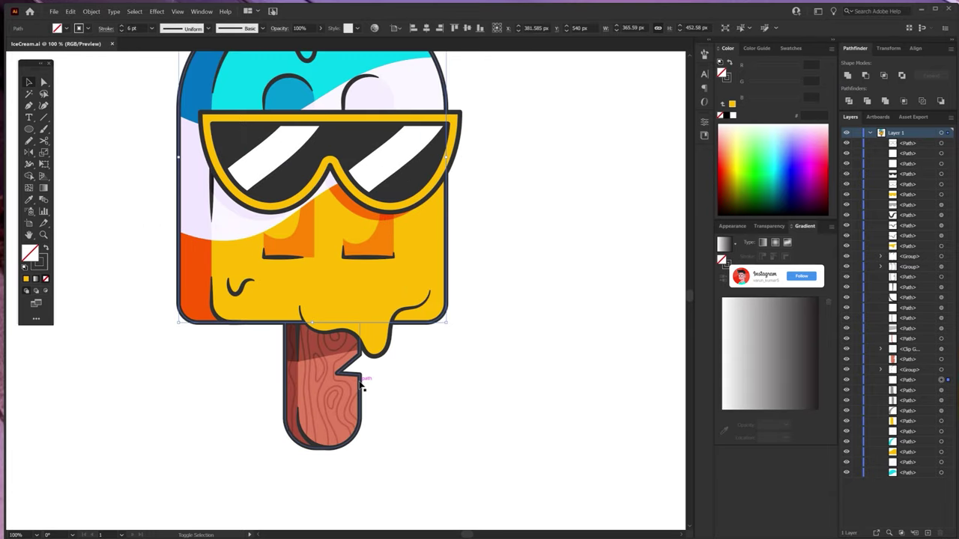
pyautogui.keyDown('shift'); pyautogui.click(361, 384); pyautogui.keyUp('shift')
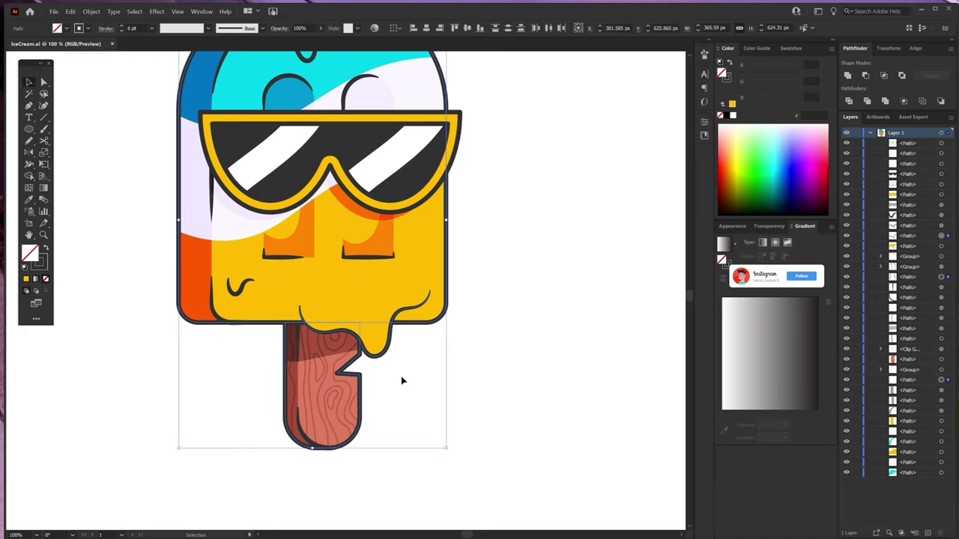
pyautogui.hotkey('ctrl', 'c')
pyautogui.hotkey('ctrl', 'f')
pyautogui.hotkey('ctrl', 'g')
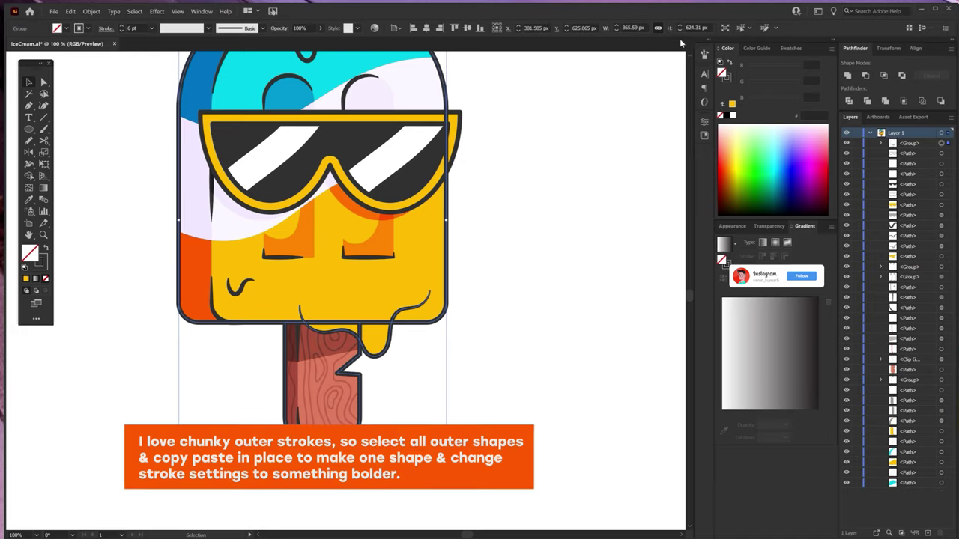
# - Merge the copied body and stick outlines into one shape with Shape Builder
pyautogui.doubleClick(412, 313)
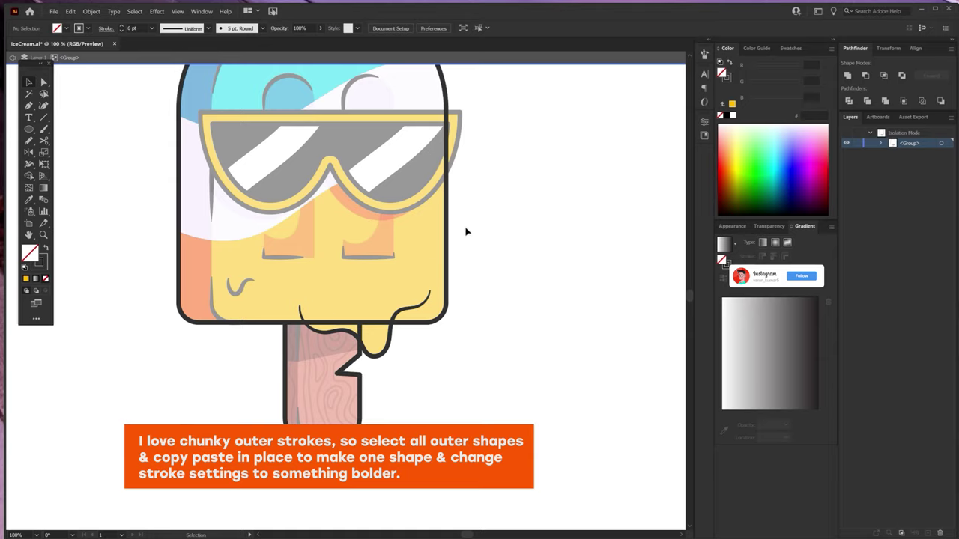
pyautogui.hotkey('ctrl', 'a')
pyautogui.hotkey('shift', 'm')
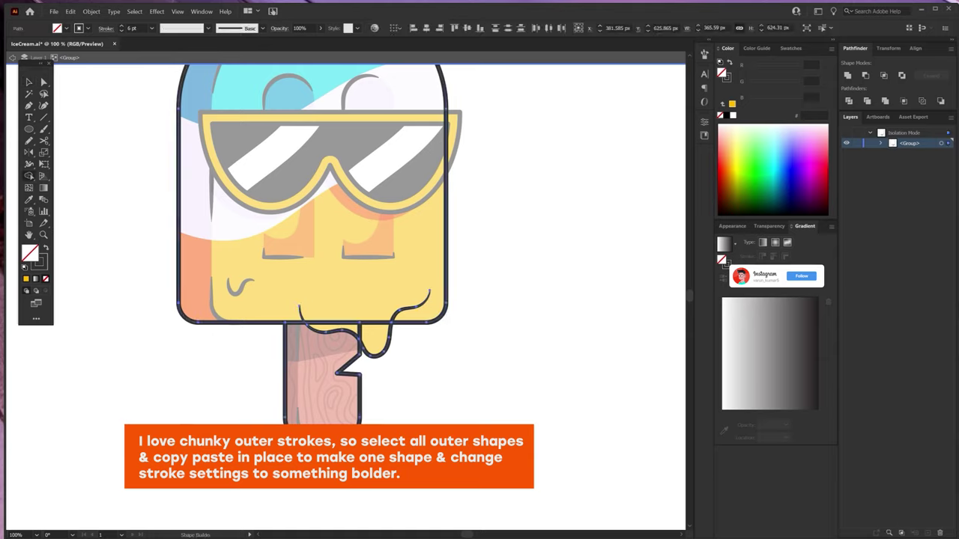
pyautogui.moveTo(314, 352); pyautogui.dragTo(344, 310)
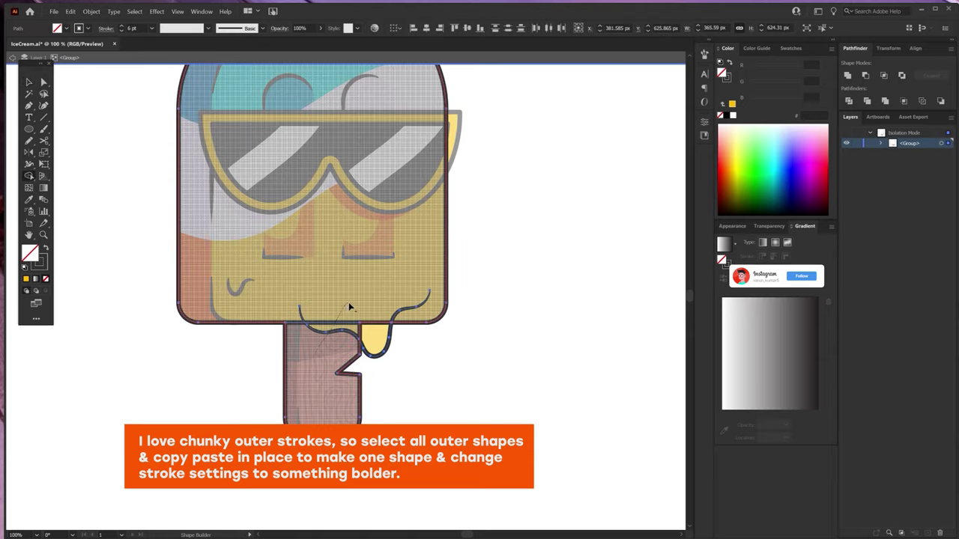
pyautogui.press('v')
pyautogui.hotkey('ctrl', 'shift', 'a')
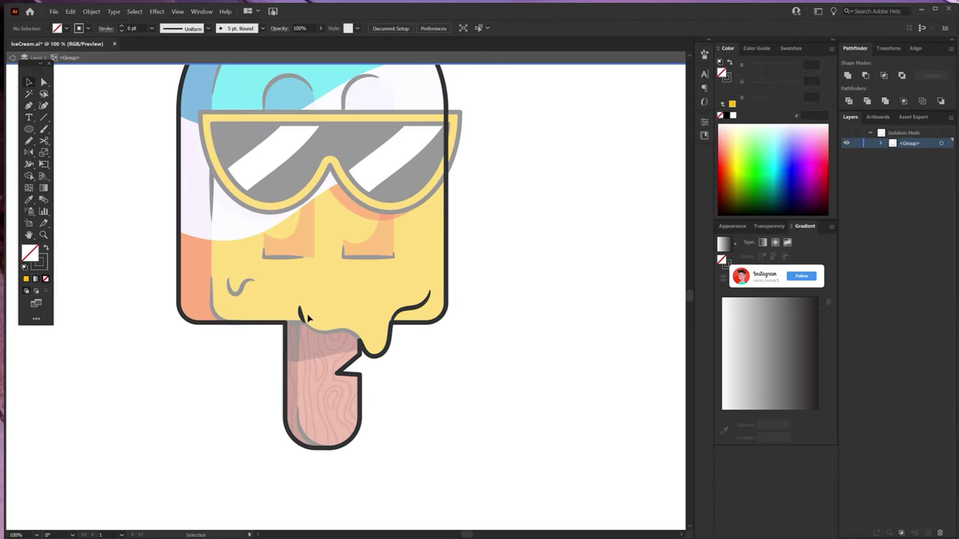
pyautogui.click(302, 315)
pyautogui.press('Escape')
pyautogui.hotkey('ctrl', '-')
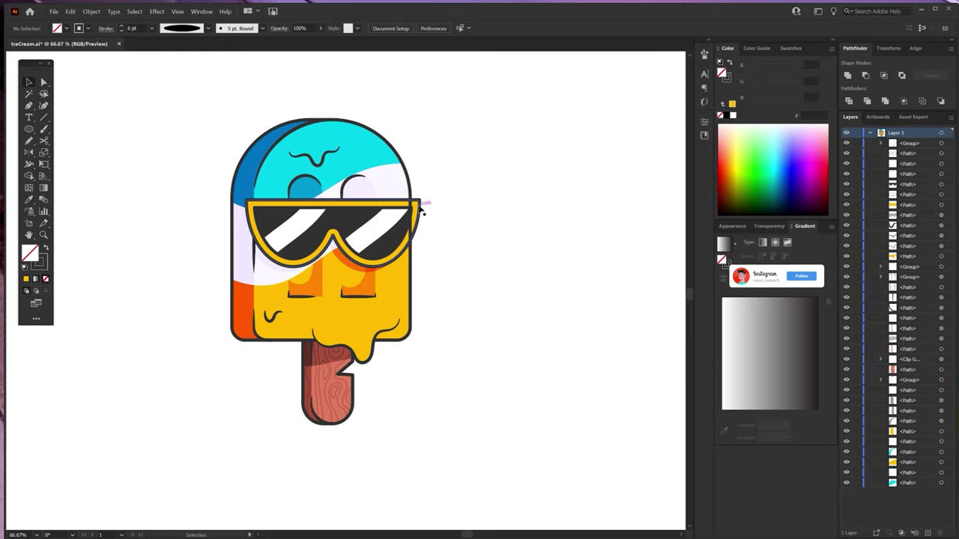
# - Merge the sunglasses into the popsicle's outer outline and exit isolation mode
pyautogui.click(421, 213)
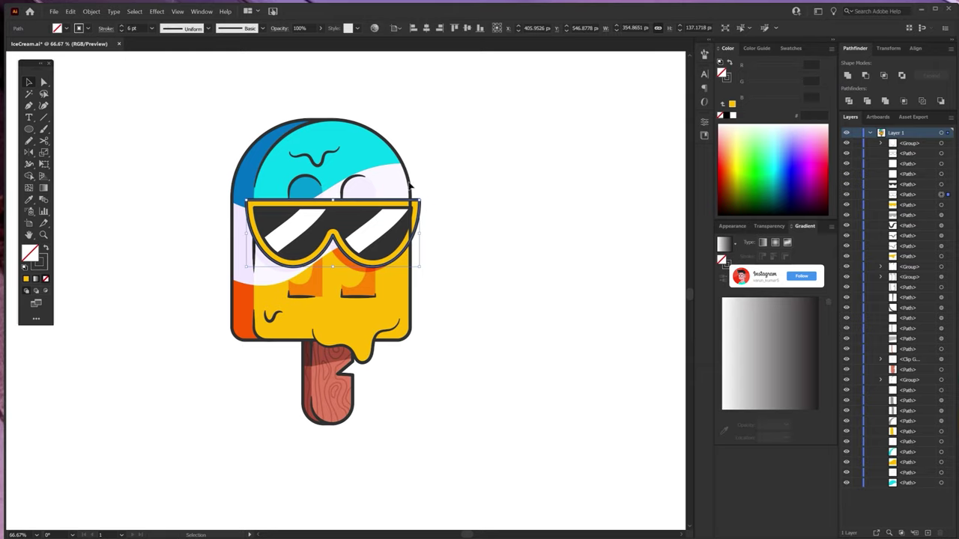
pyautogui.doubleClick(410, 189)
pyautogui.click(411, 189)
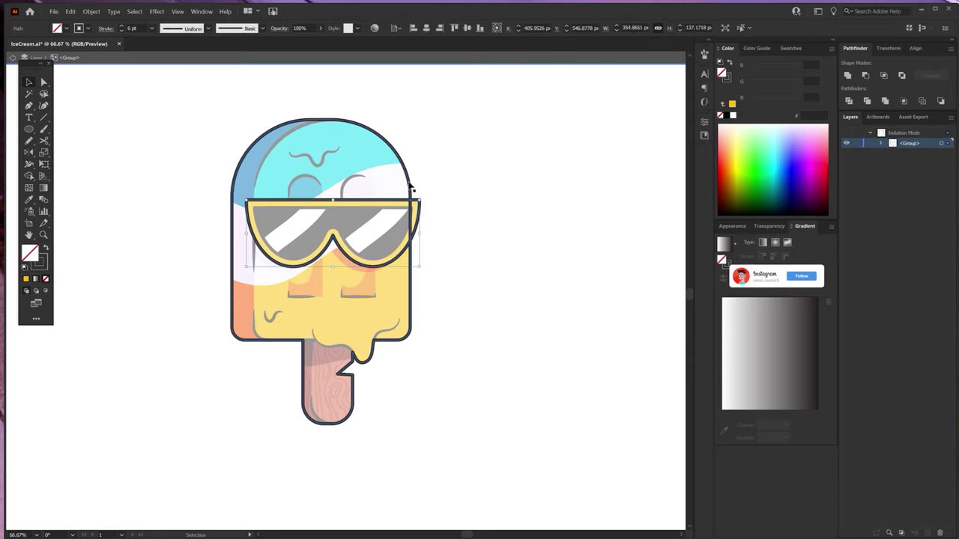
pyautogui.hotkey('shift', 'm')
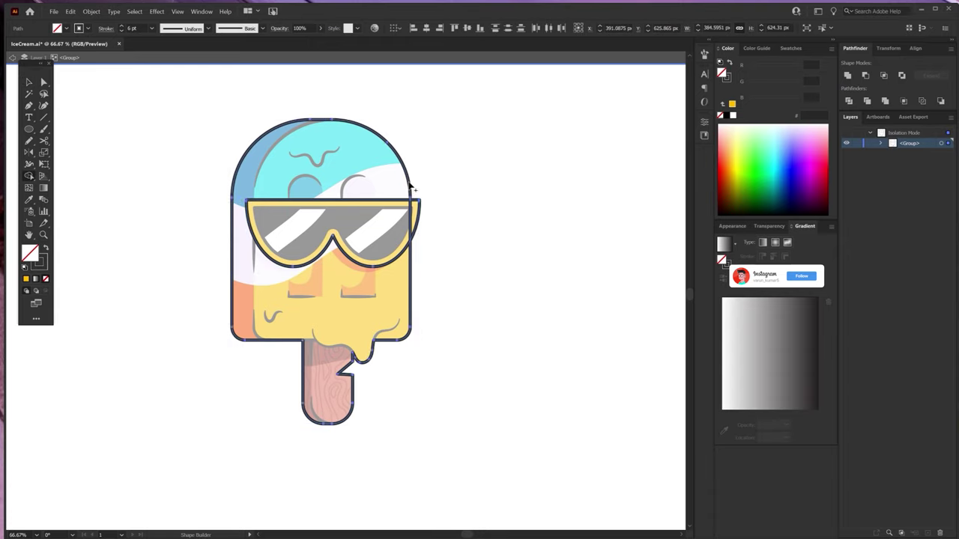
pyautogui.press('v')
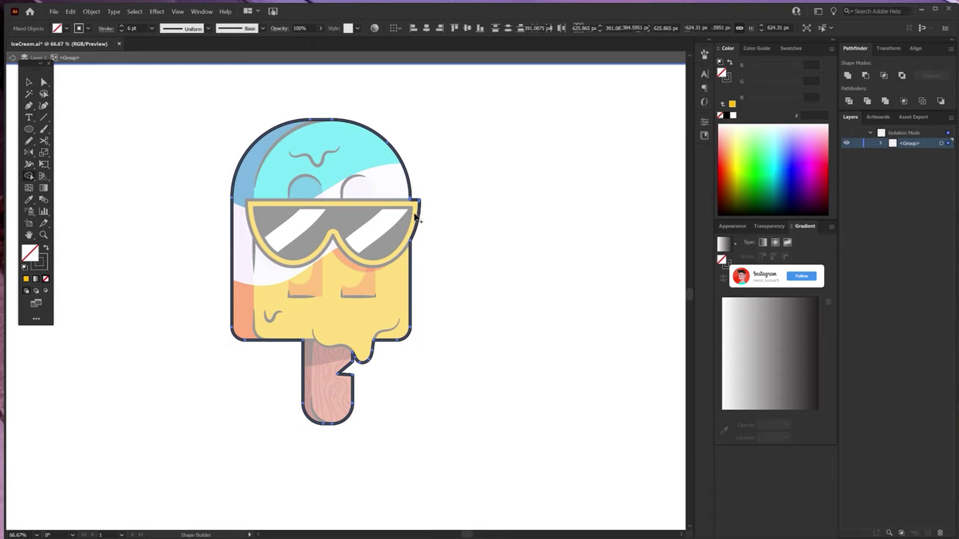
pyautogui.press('Escape')
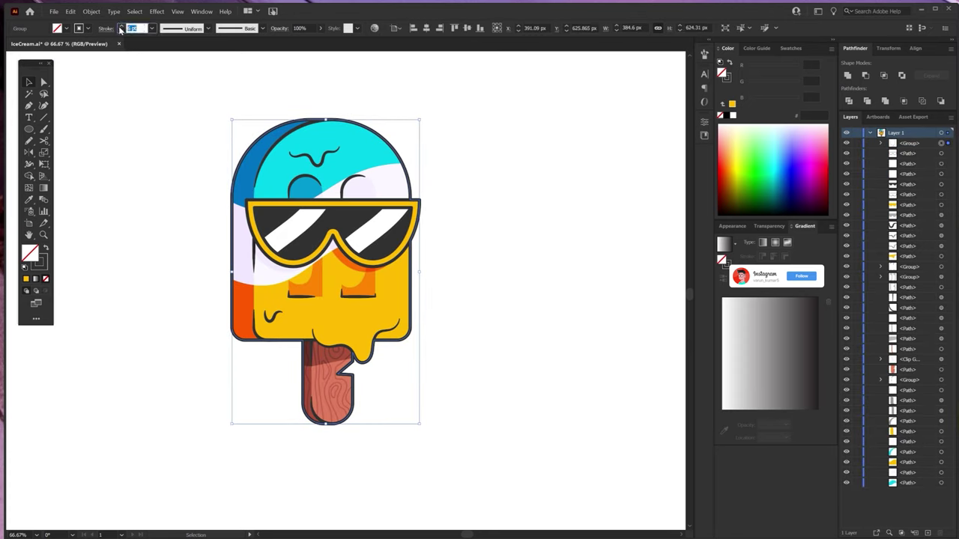
pyautogui.write('12')
# - Set the outer outline to a 10 pt stroke aligned to the outside
pyautogui.press('Return')
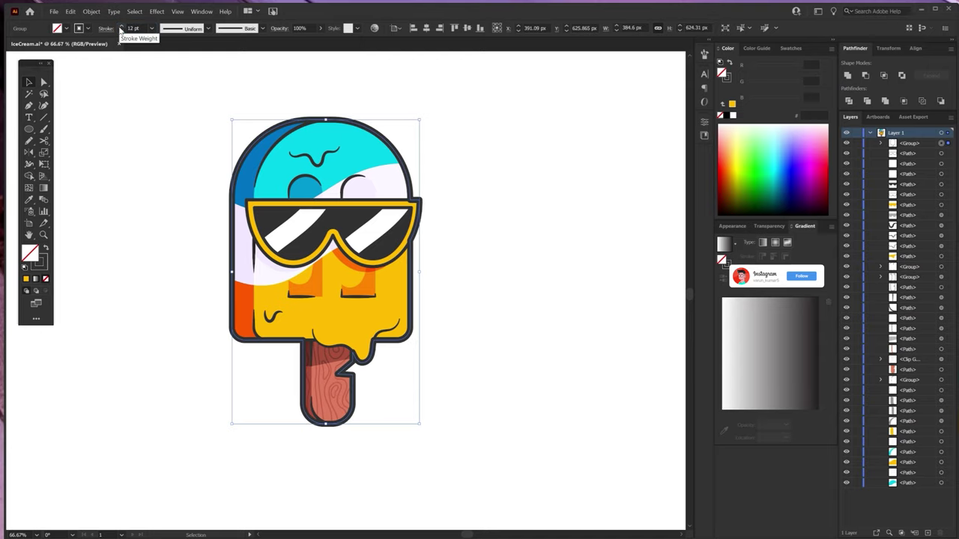
pyautogui.click(105, 28)
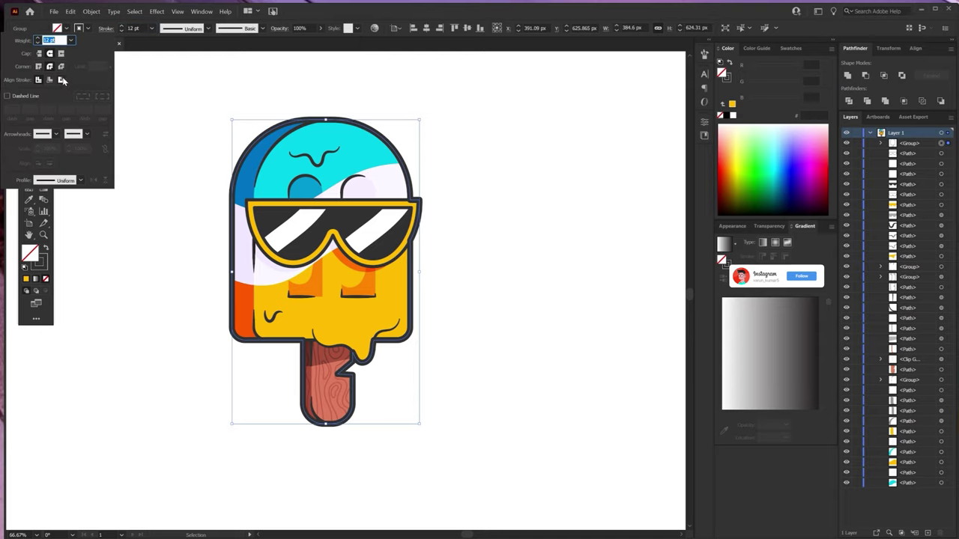
pyautogui.click(62, 80)
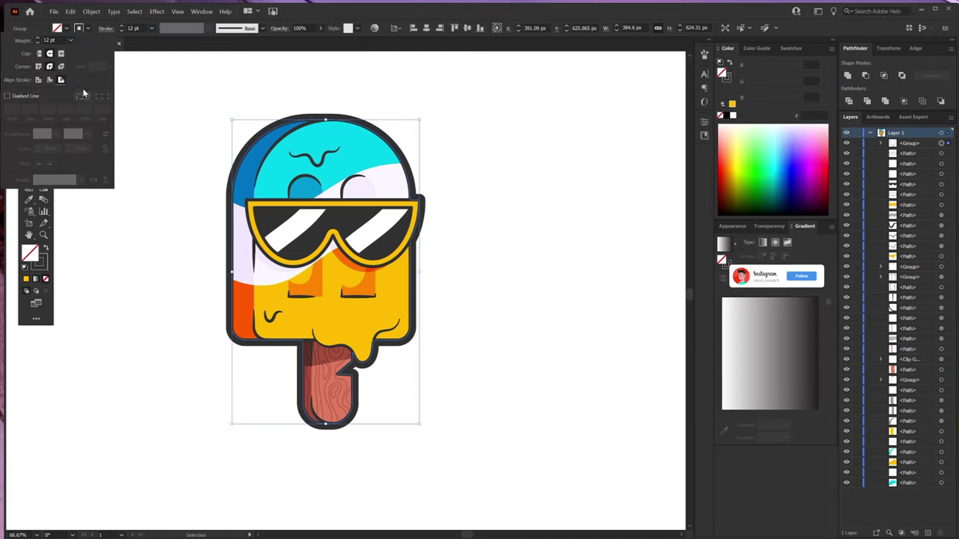
pyautogui.click(38, 43)
pyautogui.click(39, 43)
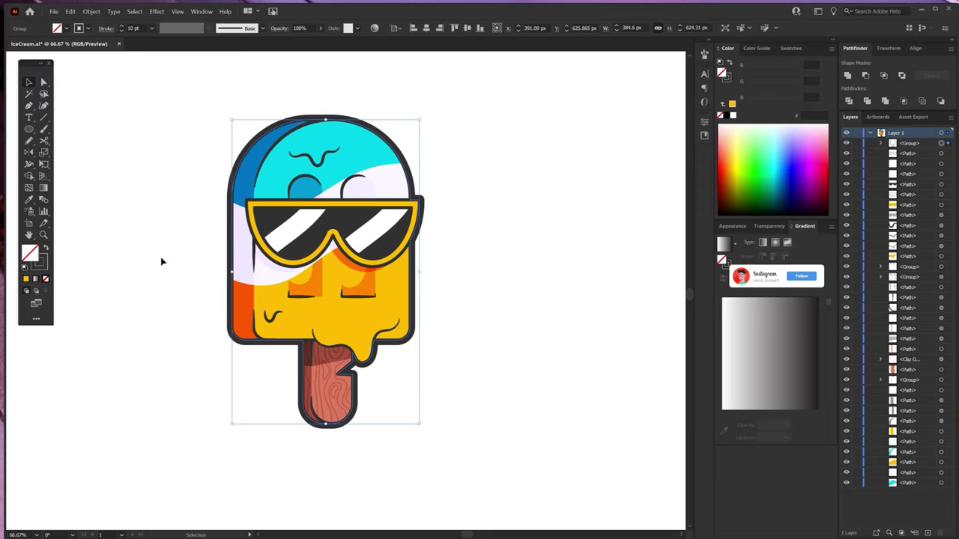
pyautogui.hotkey('ctrl', '=')
pyautogui.hotkey('ctrl', '=')
pyautogui.hotkey('ctrl', '=')
# - Extend the yellow drip down over the stick and merge it in with Shape Builder
pyautogui.click(413, 328)
pyautogui.press('Down')
pyautogui.press('Down')
pyautogui.press('Down')
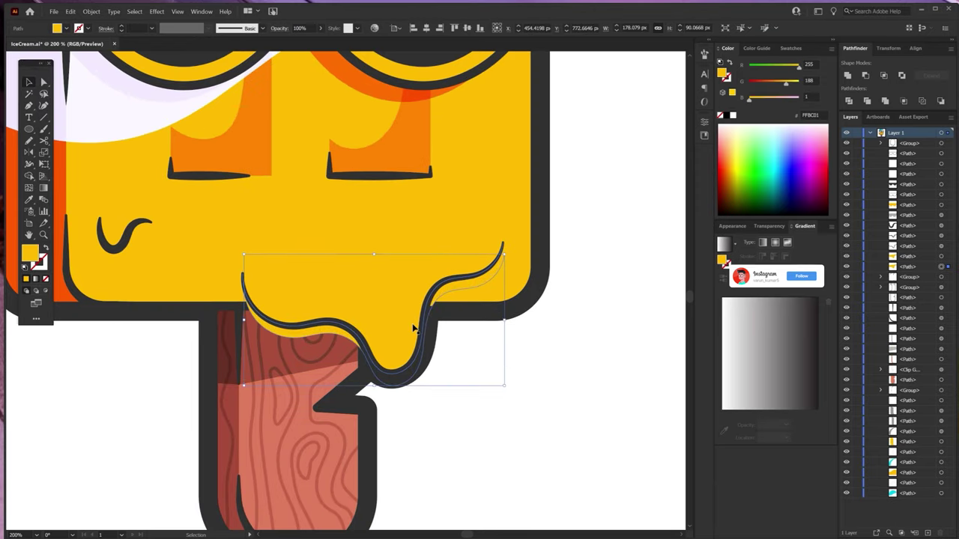
pyautogui.press('Down')
pyautogui.press('Down')
pyautogui.moveTo(504, 388); pyautogui.dragTo(489, 390)
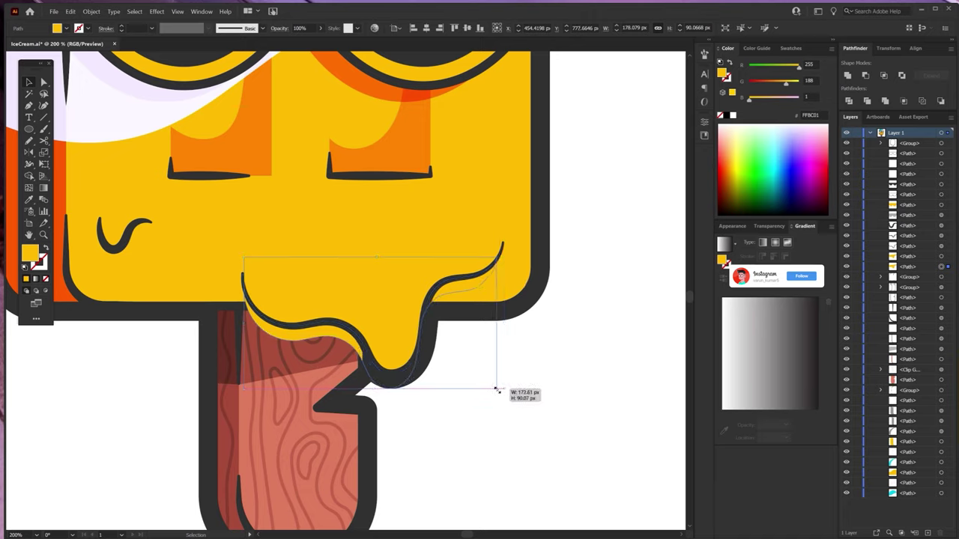
pyautogui.keyDown('shift'); pyautogui.click(279, 355); pyautogui.keyUp('shift')
pyautogui.hotkey('shift', 'm')
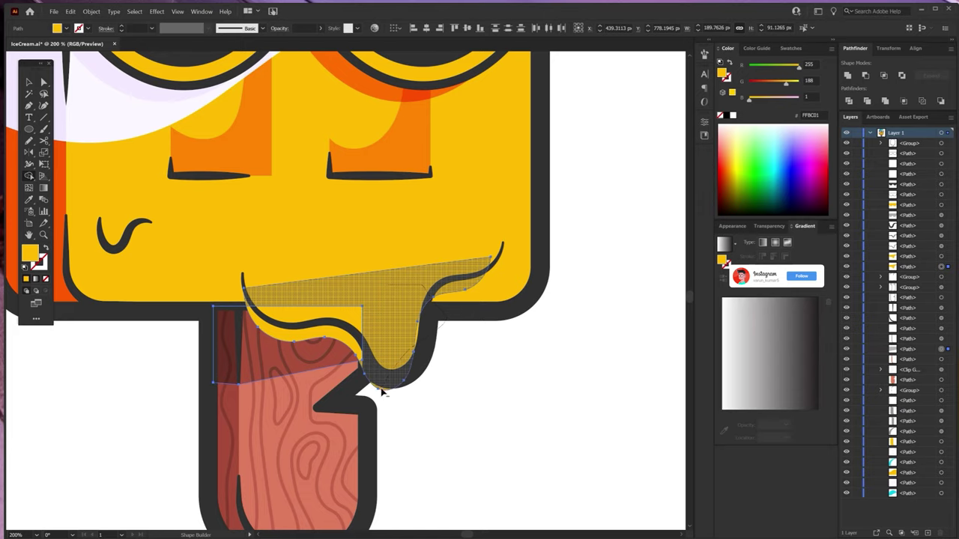
pyautogui.moveTo(387, 284); pyautogui.dragTo(380, 392)
pyautogui.press('v')
pyautogui.click(310, 338)
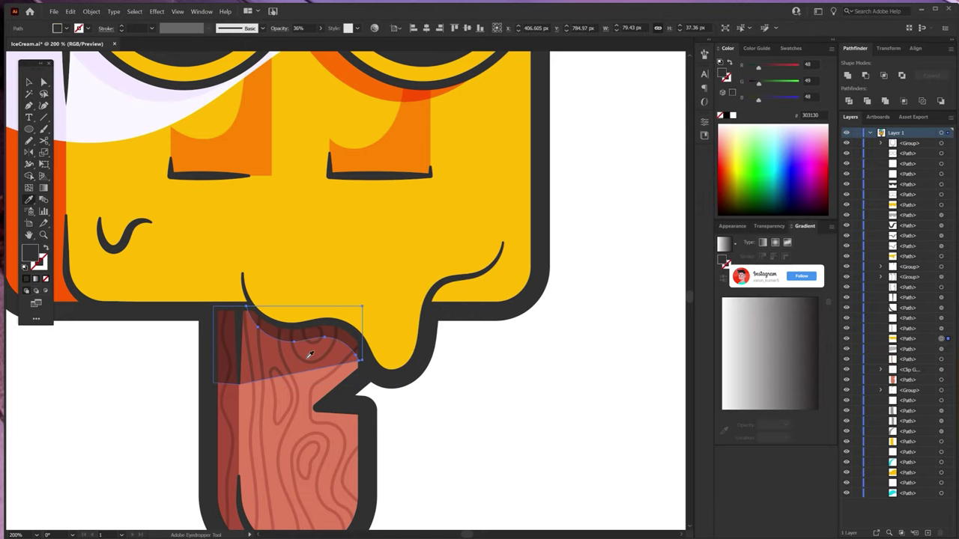
pyautogui.press('c')
pyautogui.hotkey('ctrl', '+')
pyautogui.press('\\')
# - Draw a short 6 pt lens-profile stroke under the right eye and nudge it slightly down
pyautogui.moveTo(247, 293); pyautogui.dragTo(313, 293)
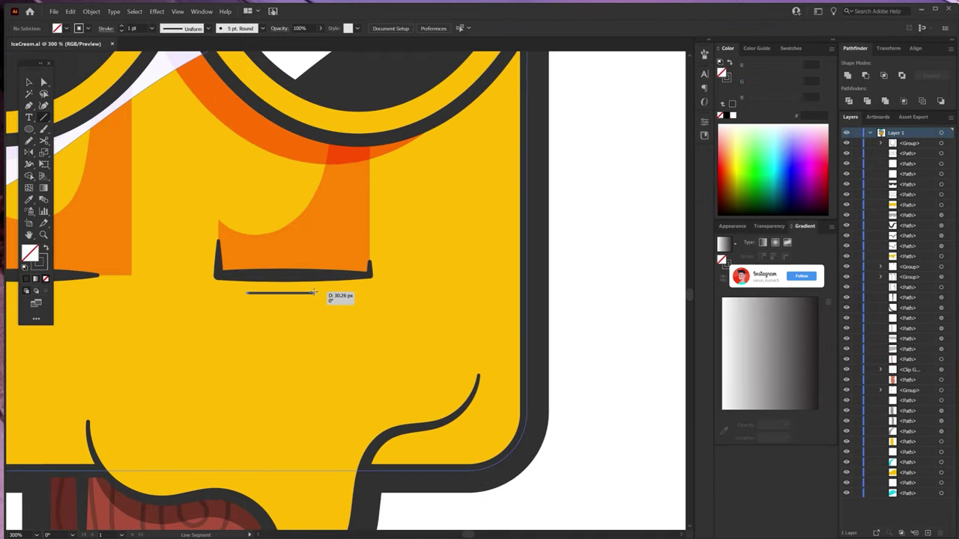
pyautogui.tripleClick(131, 27)
pyautogui.write('6')
pyautogui.press('Return')
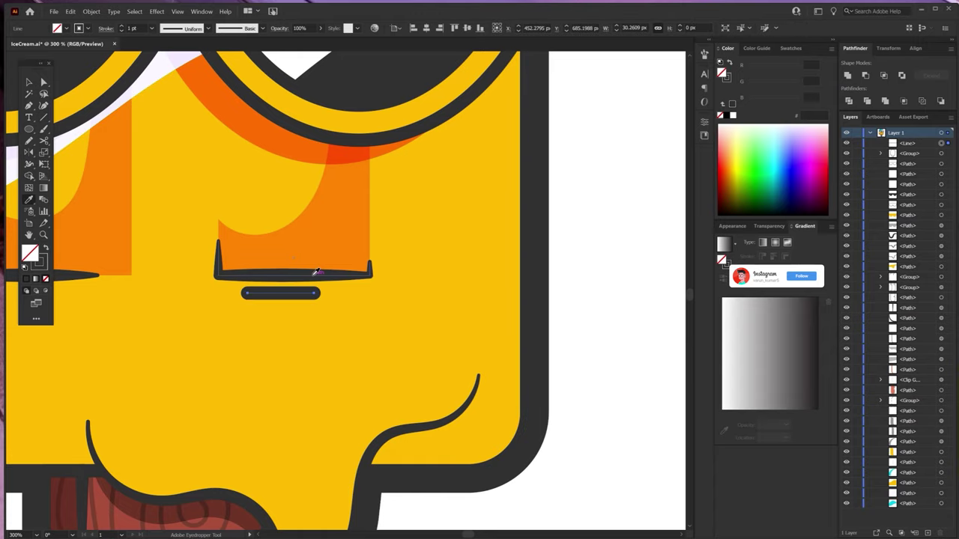
pyautogui.press('v')
pyautogui.click(179, 29)
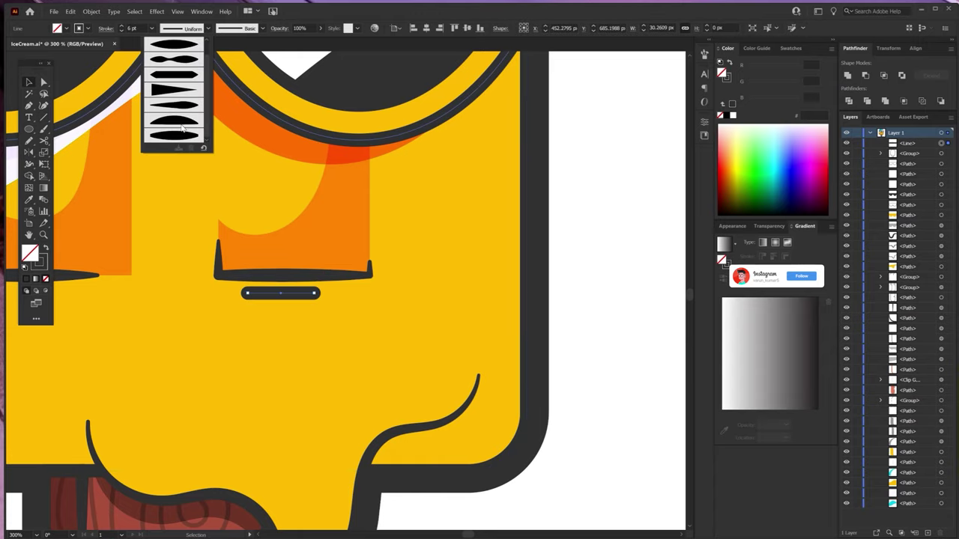
pyautogui.click(183, 133)
pyautogui.click(586, 232)
pyautogui.hotkey('ctrl', '-')
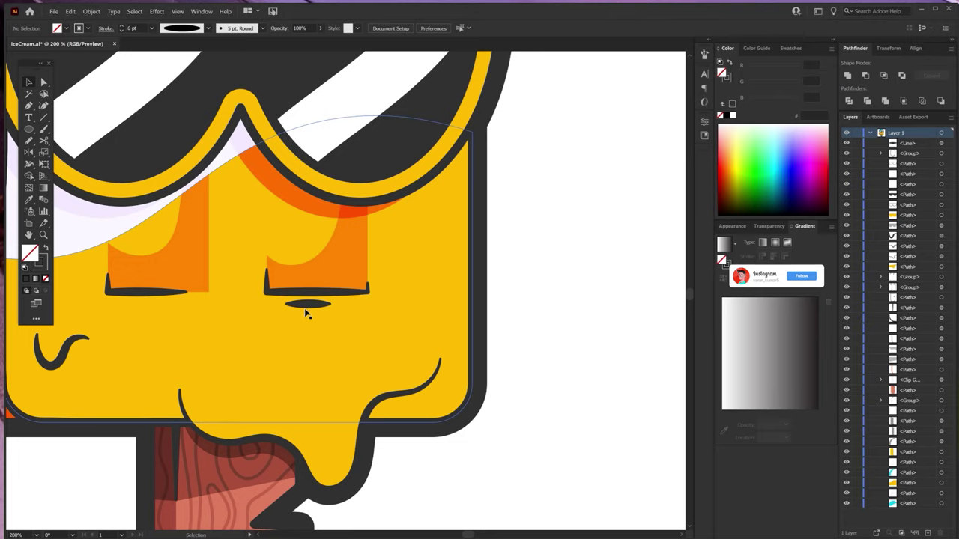
pyautogui.moveTo(306, 305); pyautogui.dragTo(306, 308)
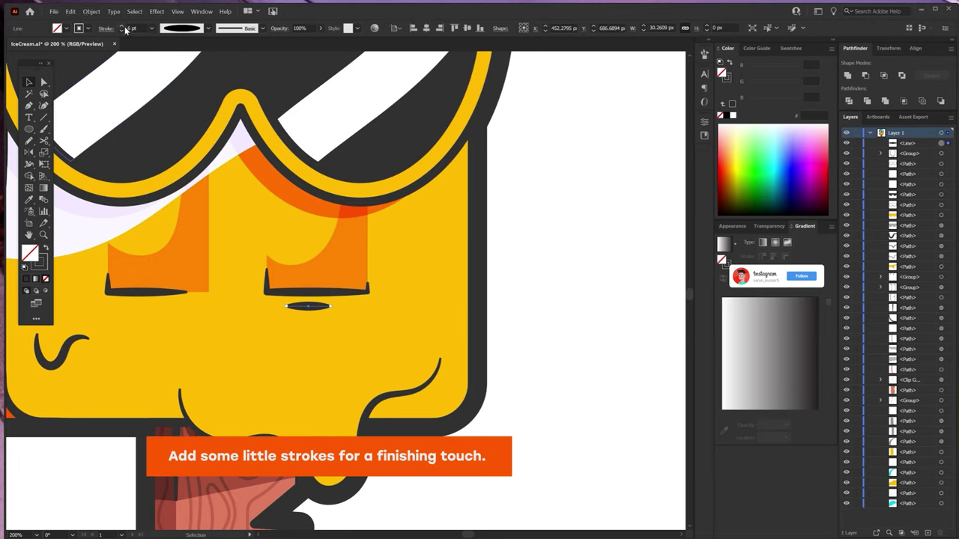
pyautogui.click(547, 267)
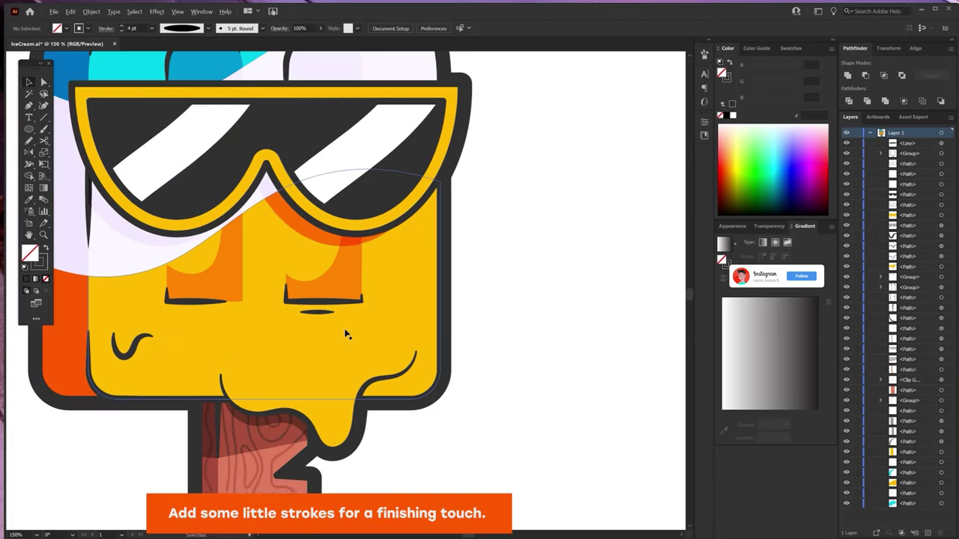
pyautogui.scroll(5, 328, 161)
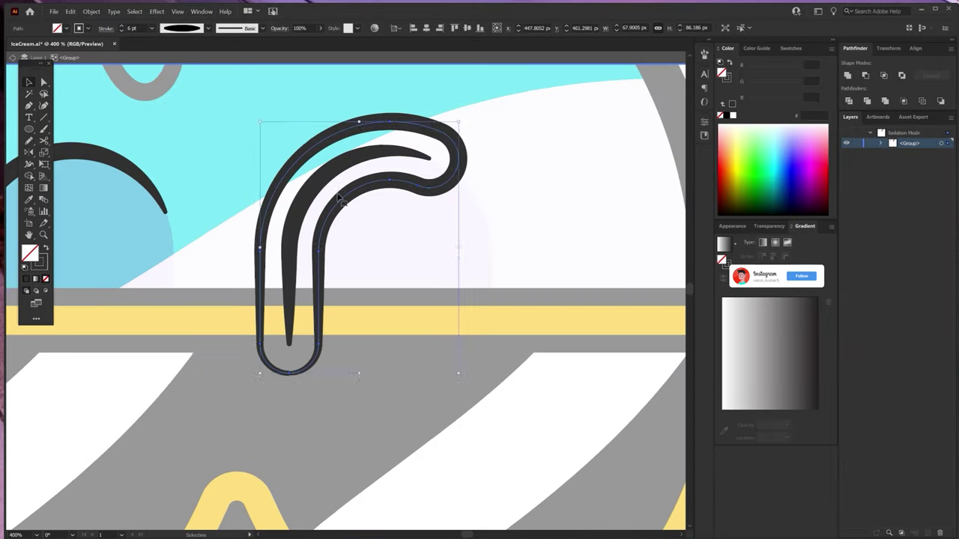
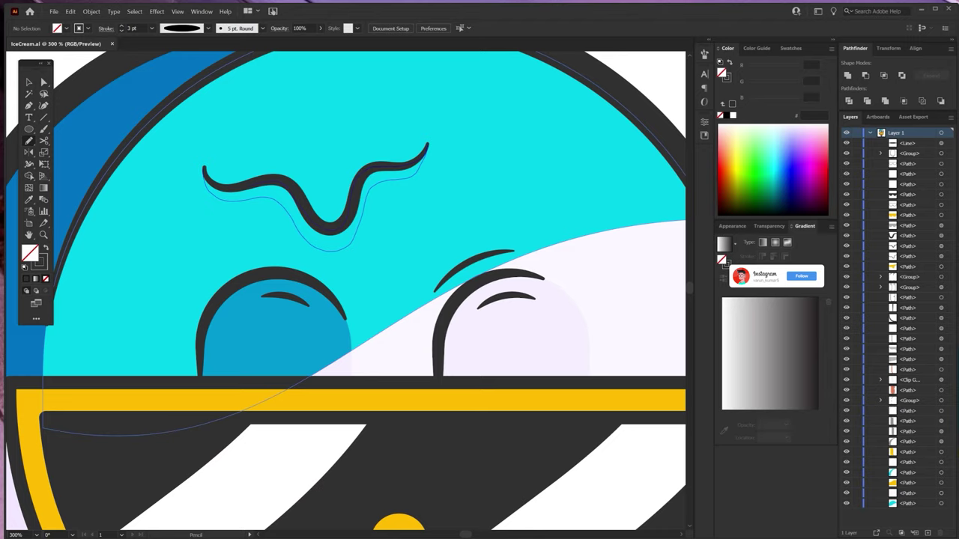
# - Pencil shading lines under the eyebrow, along the drip edge and around the stick's lower notch, undoing one stray stroke
pyautogui.moveTo(424, 153); pyautogui.dragTo(424, 154)
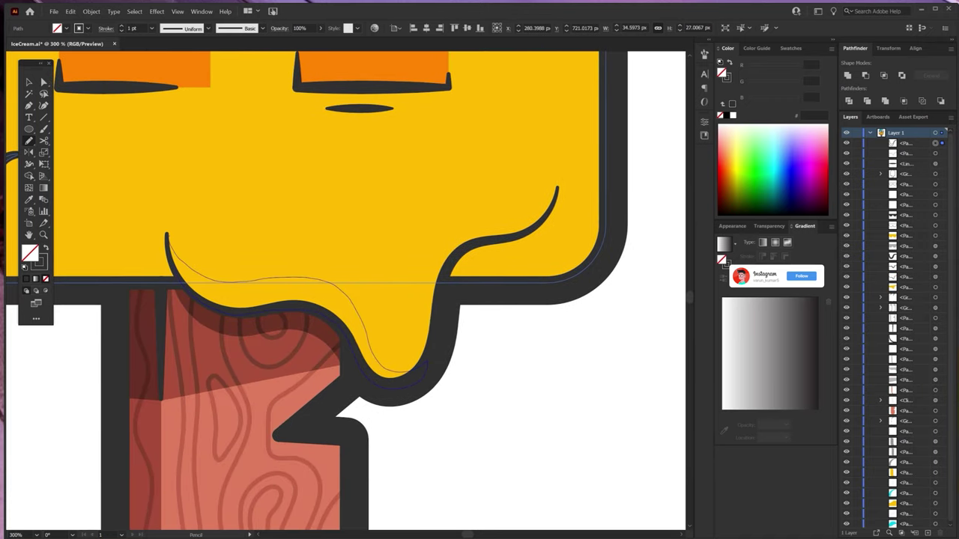
pyautogui.moveTo(427, 361); pyautogui.dragTo(428, 361)
pyautogui.moveTo(424, 275); pyautogui.dragTo(424, 274)
pyautogui.hotkey('ctrl', 'z')
pyautogui.hotkey('ctrl', '1')
pyautogui.hotkey('ctrl', '+')
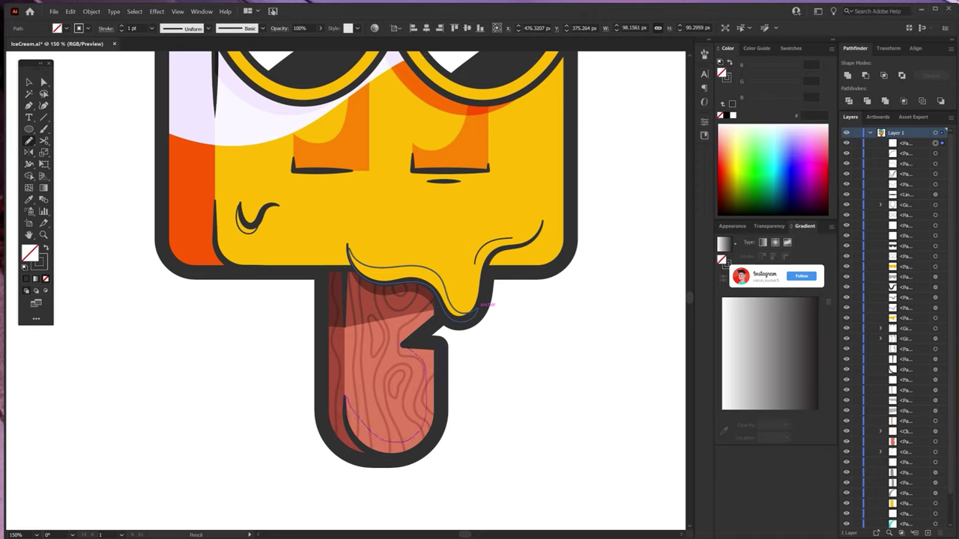
pyautogui.moveTo(425, 363); pyautogui.dragTo(405, 346)
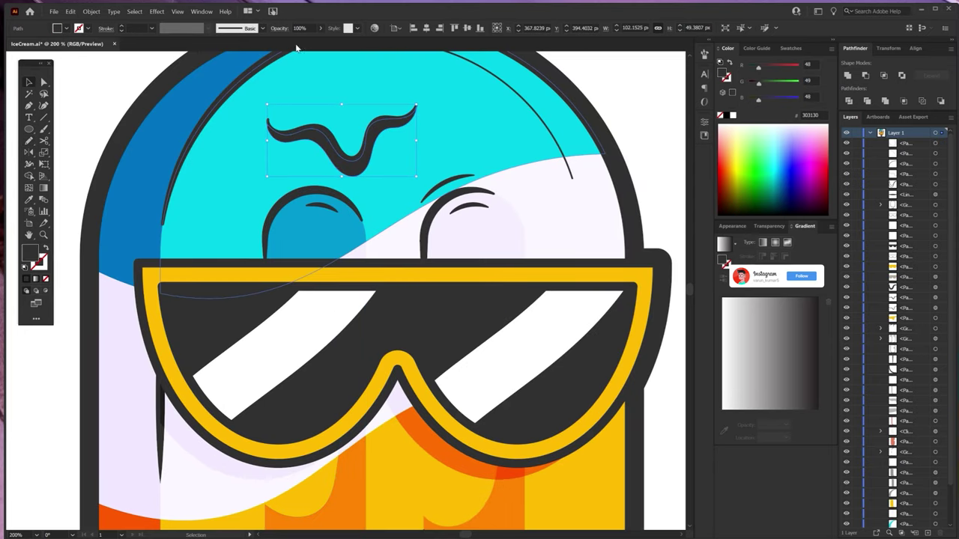
# - Set the eyebrow shadow to Color Burn blending at 24% opacity
pyautogui.click(278, 28)
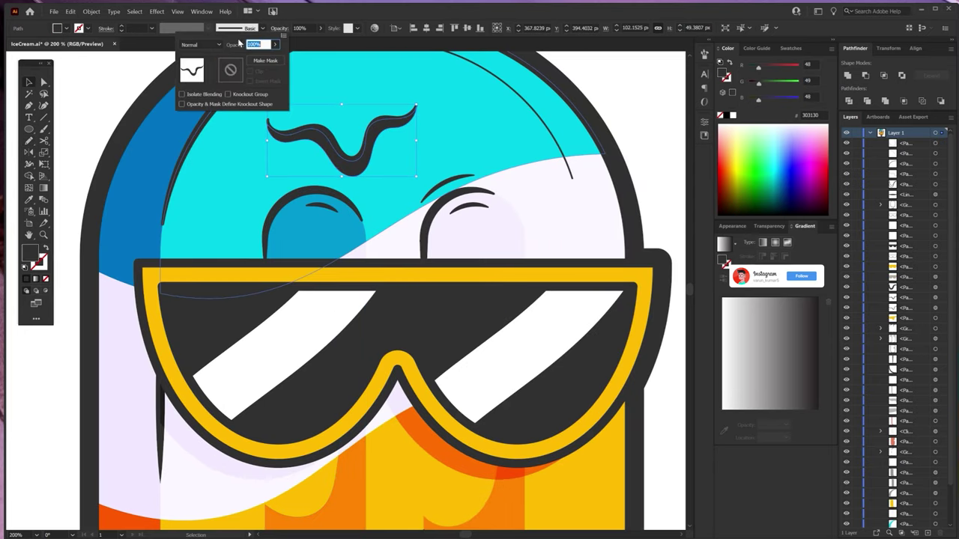
pyautogui.click(201, 45)
pyautogui.click(202, 90)
pyautogui.click(274, 44)
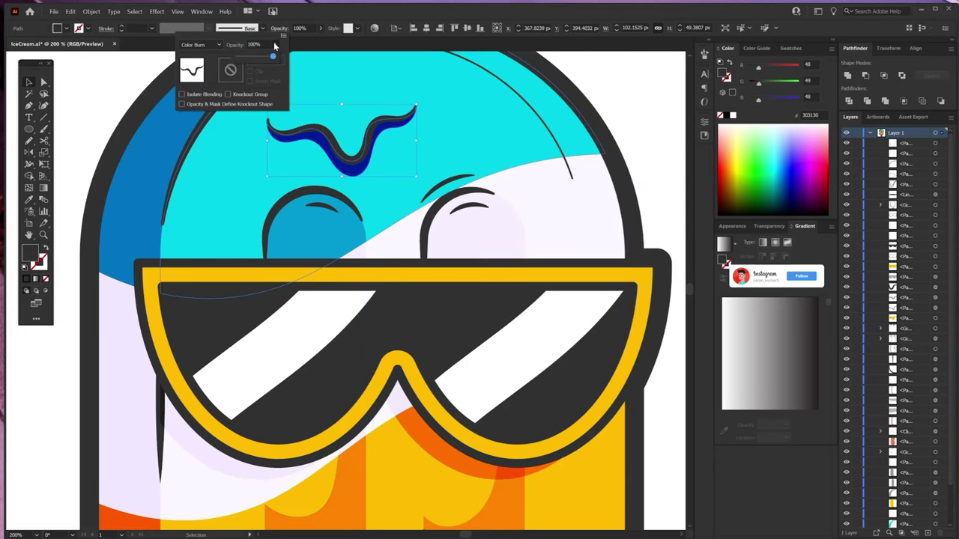
pyautogui.moveTo(282, 58); pyautogui.dragTo(246, 57)
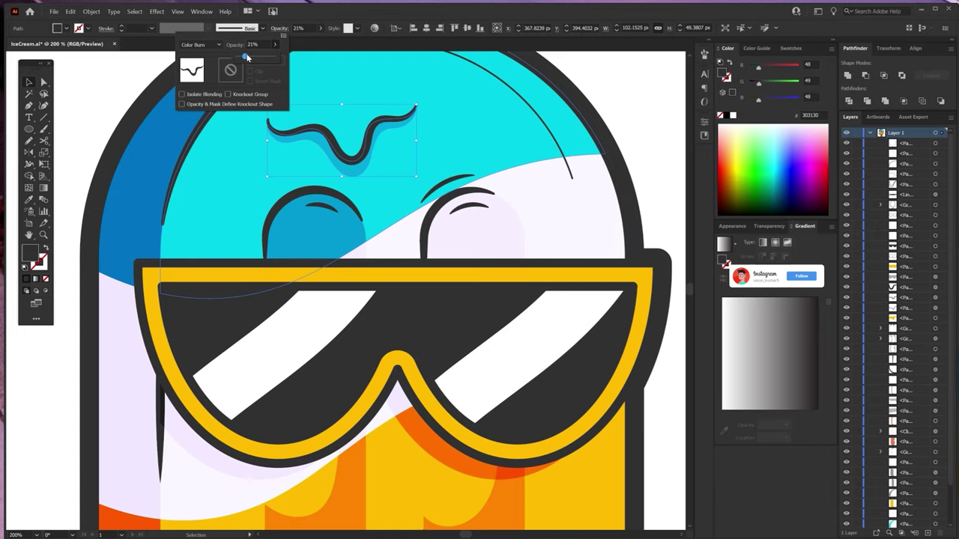
pyautogui.click(651, 84)
pyautogui.click(627, 94)
# - Replace the faded cheek mark copy with an orange copy behind the cheek mark
pyautogui.scroll(-1, 409, 257)
pyautogui.scroll(-1, 409, 257)
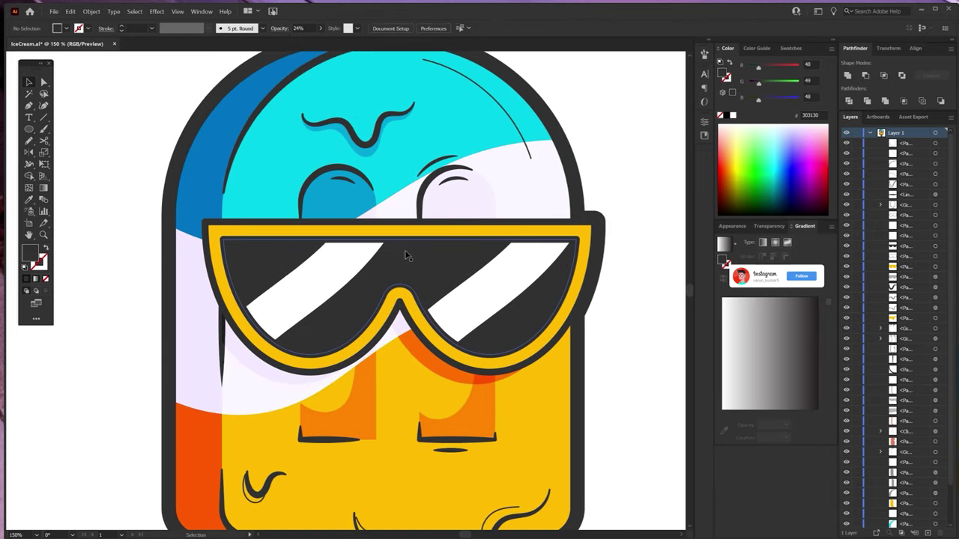
pyautogui.scroll(-1, 403, 256)
pyautogui.scroll(-1, 352, 322)
pyautogui.scroll(2, 294, 386)
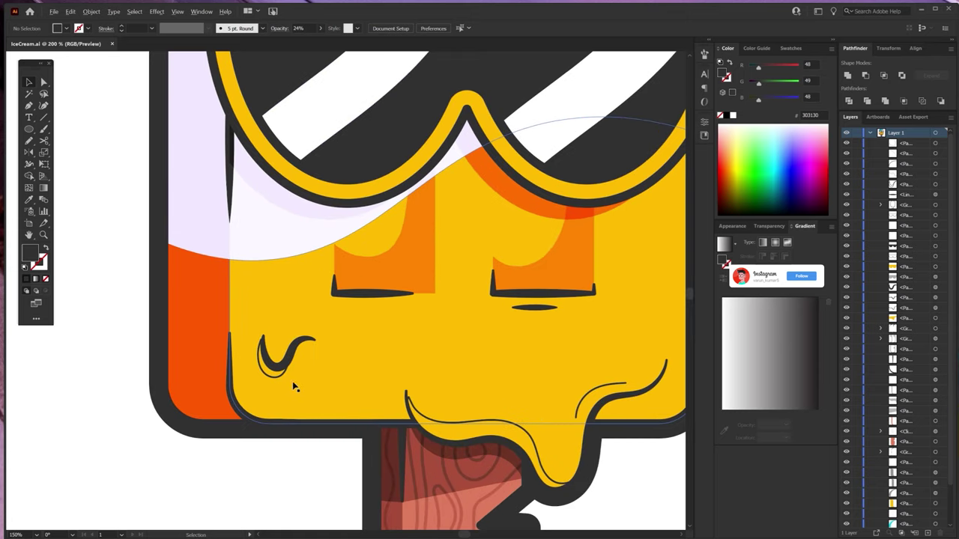
pyautogui.click(275, 385)
pyautogui.press('Delete')
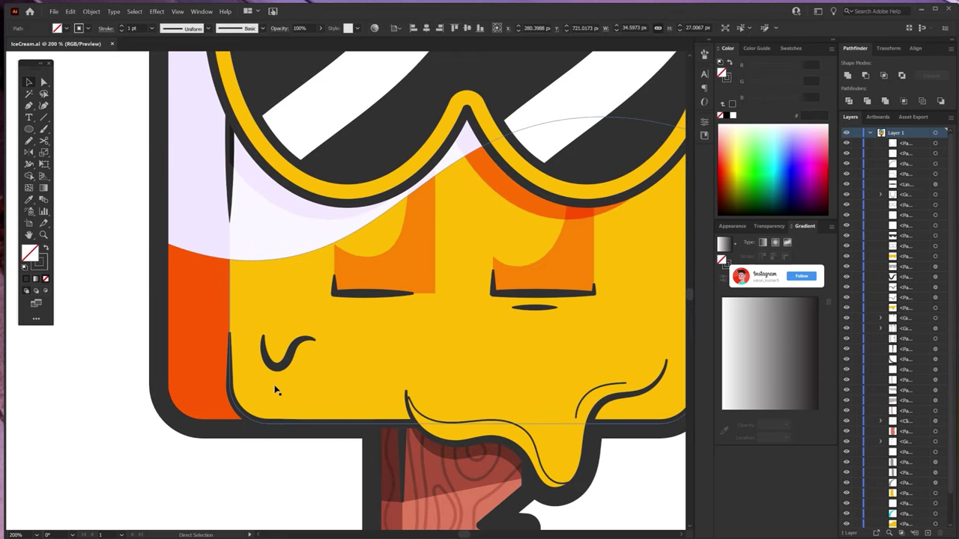
pyautogui.hotkey('ctrl', 'z')
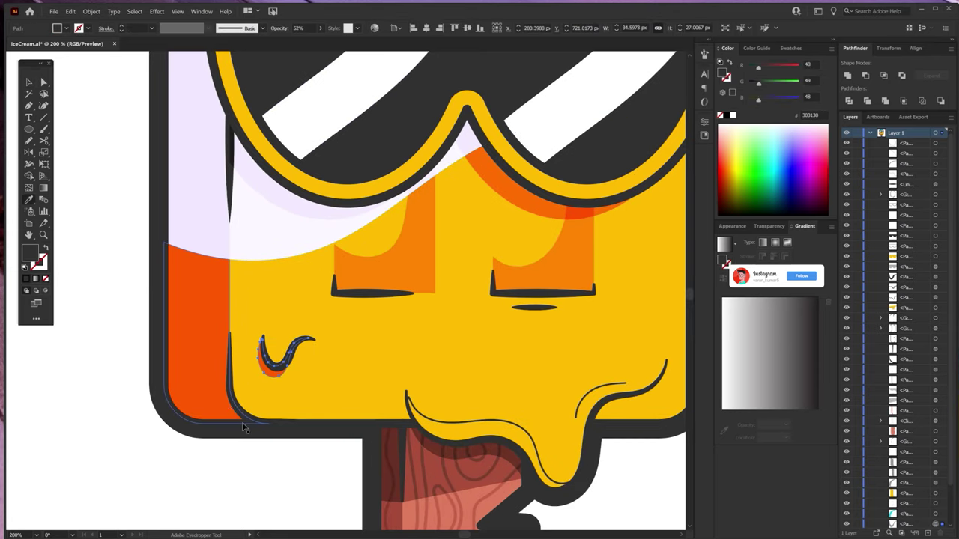
pyautogui.click(285, 462)
# - Inspect the orange shadow behind the cheek mark
pyautogui.scroll(-2, 285, 462)
pyautogui.scroll(2, 259, 367)
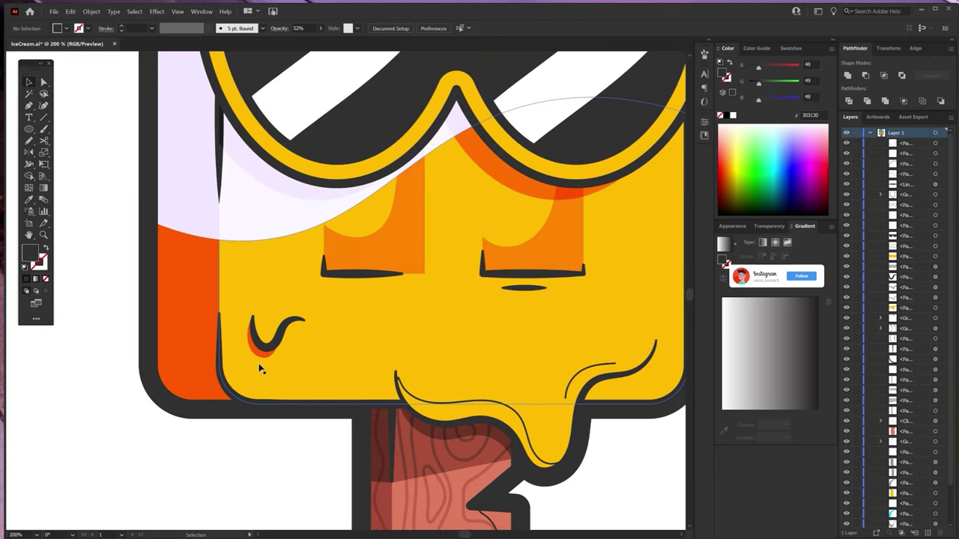
pyautogui.click(286, 347)
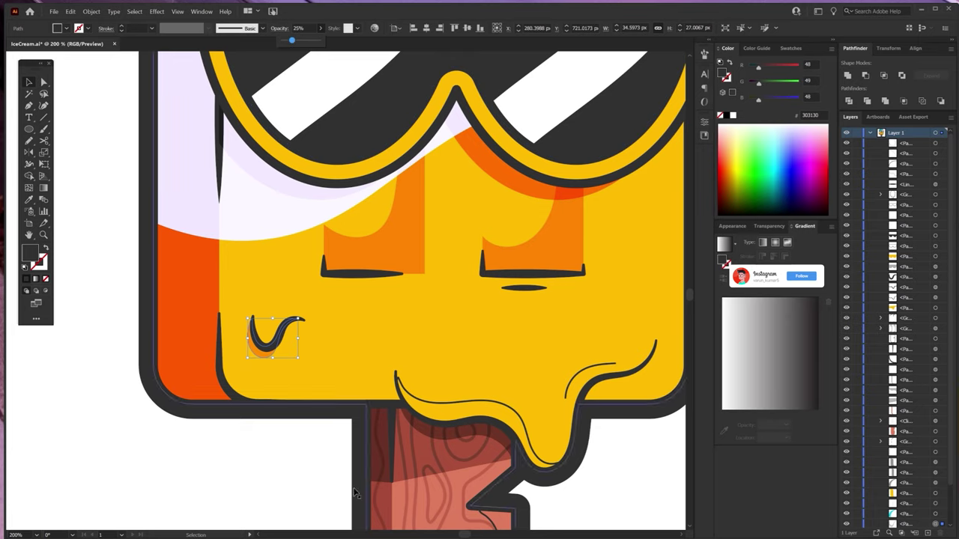
pyautogui.click(238, 444)
pyautogui.scroll(-2, 217, 445)
pyautogui.scroll(2, 404, 405)
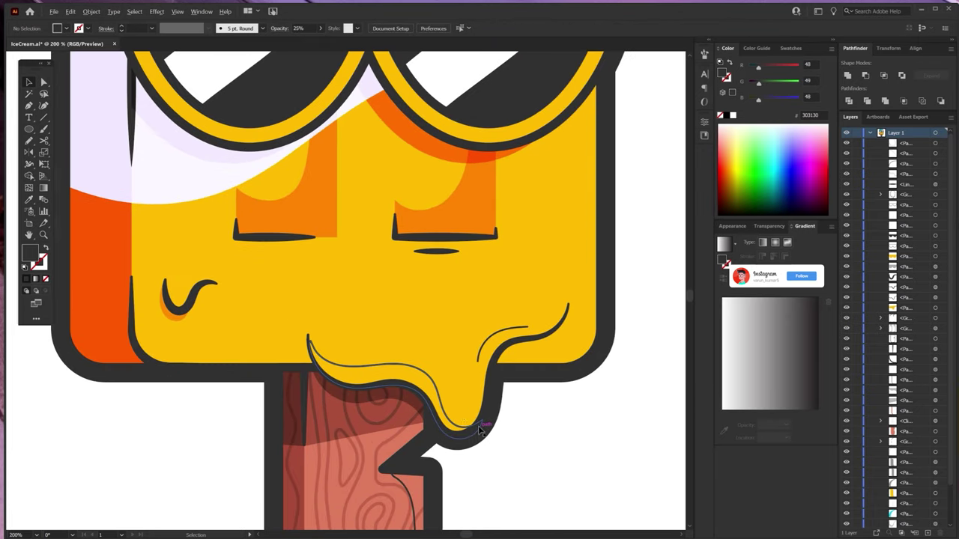
# - Colour the drip shading path orange with the Eyedropper and make the drip curve's stroke white
pyautogui.press('a')
pyautogui.click(438, 391)
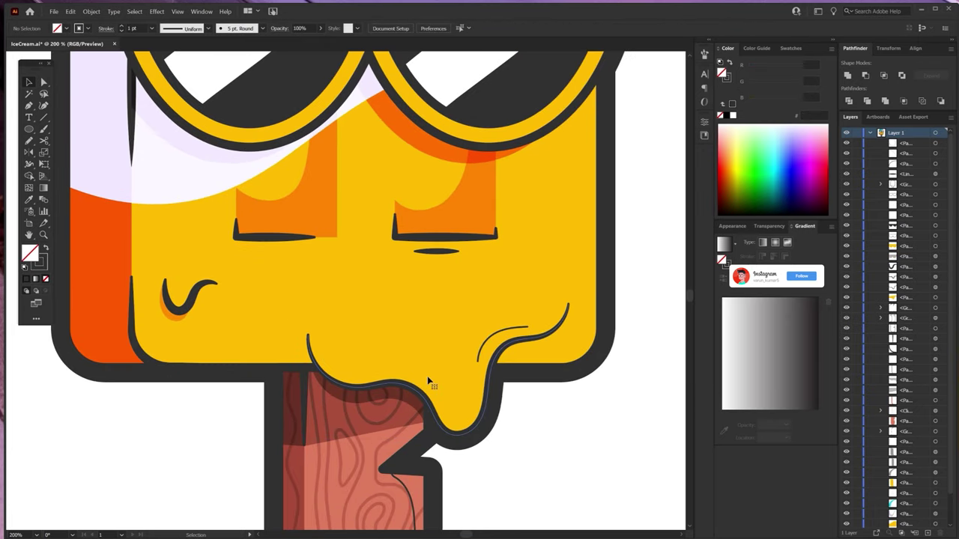
pyautogui.press('v')
pyautogui.press('i')
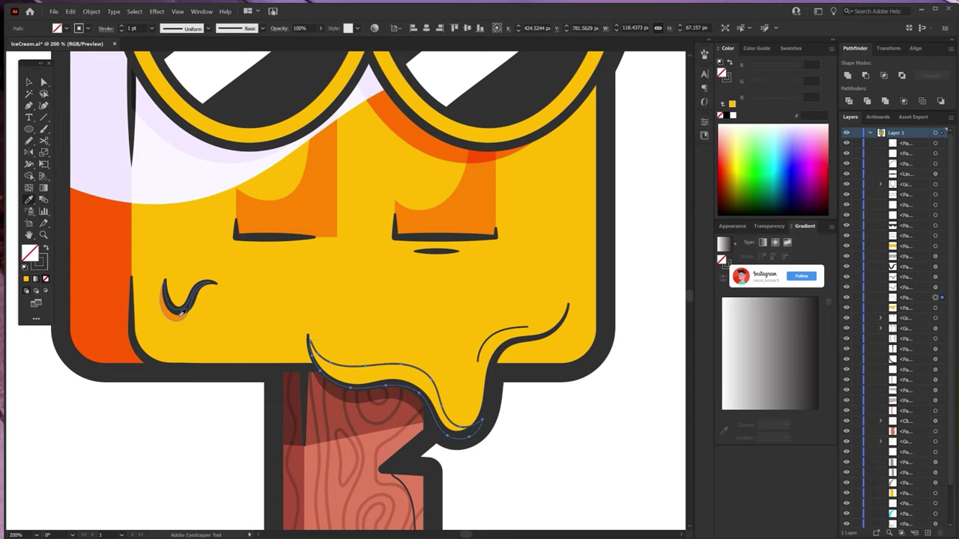
pyautogui.click(181, 313)
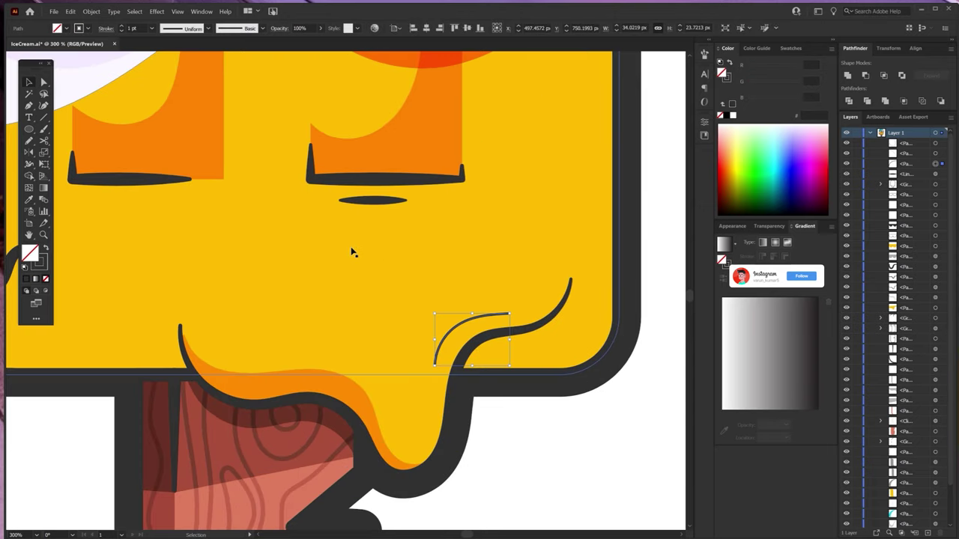
pyautogui.press('x')
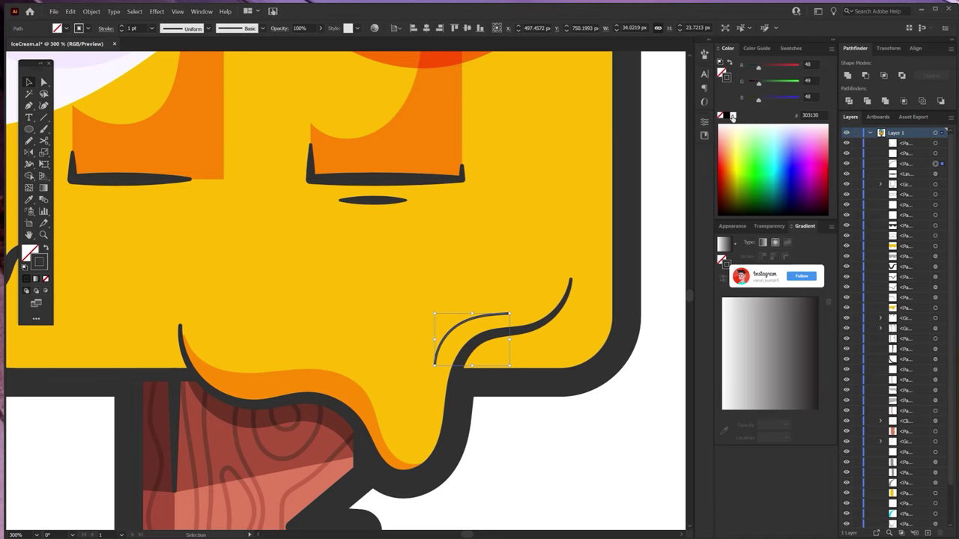
pyautogui.click(733, 116)
pyautogui.scroll(-2, 296, 261)
# - Give the drip highlight a tapered profile, 3 pt weight, Color Dodge blending and lower opacity
pyautogui.click(182, 29)
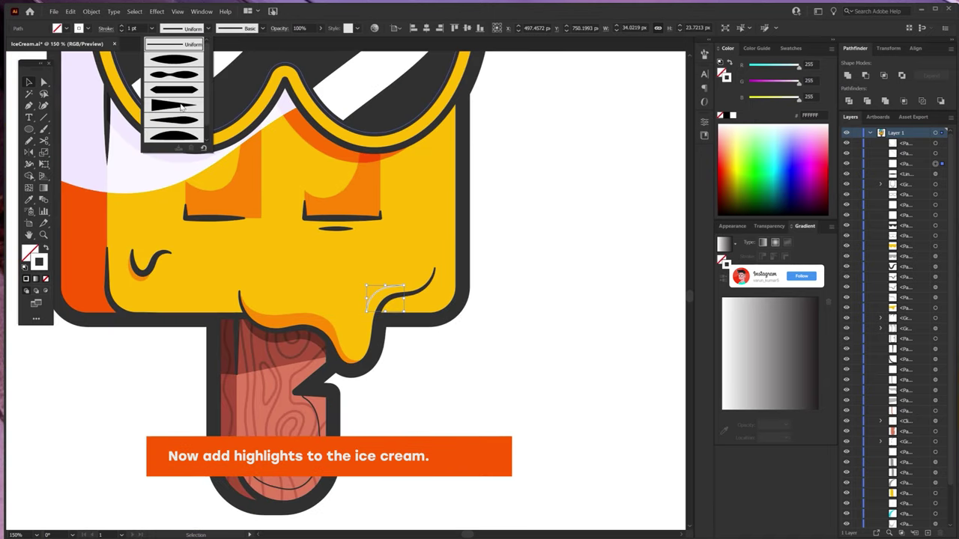
pyautogui.click(180, 136)
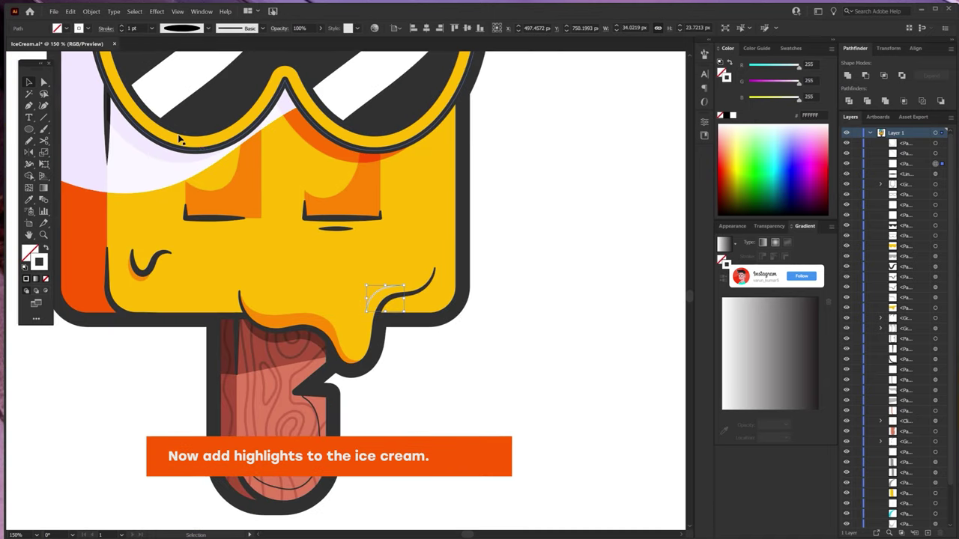
pyautogui.click(122, 26)
pyautogui.click(122, 25)
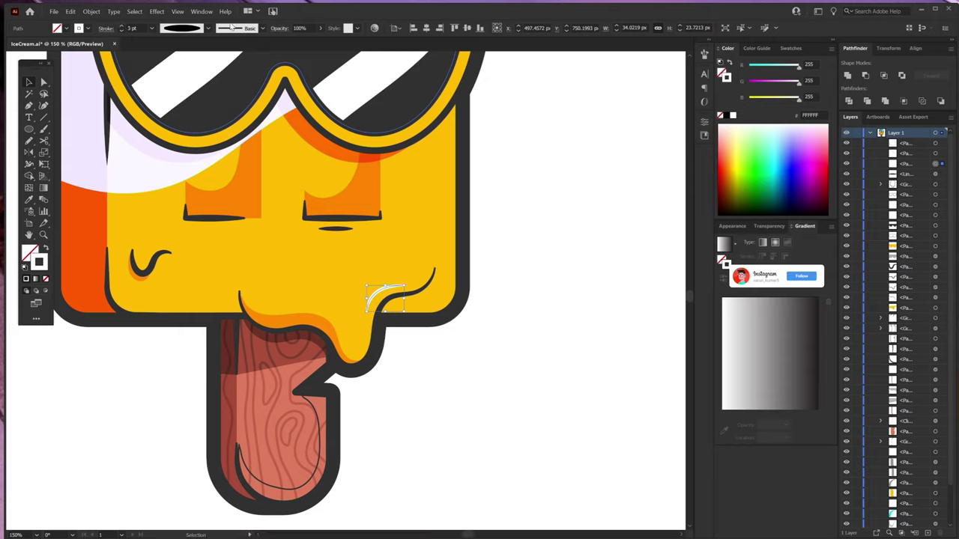
pyautogui.click(276, 29)
pyautogui.click(213, 46)
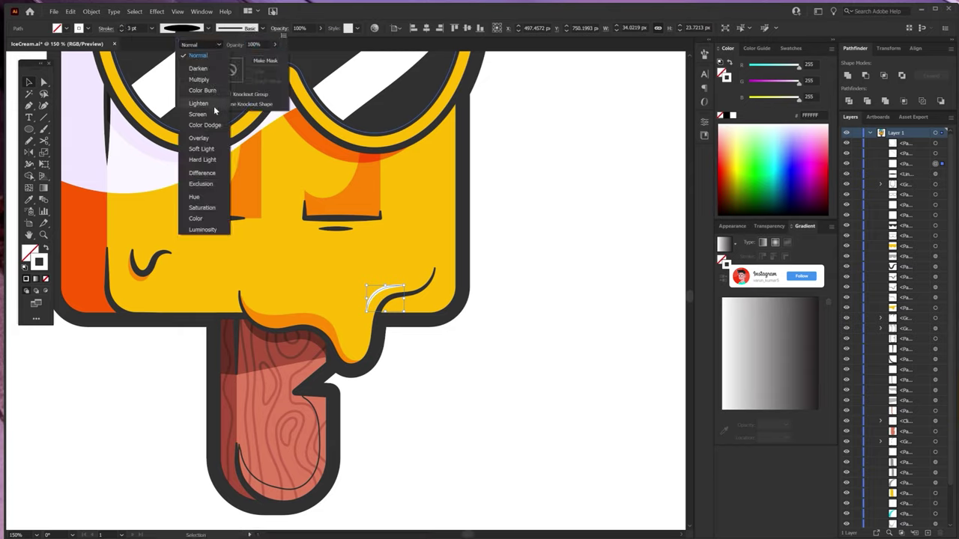
pyautogui.click(212, 126)
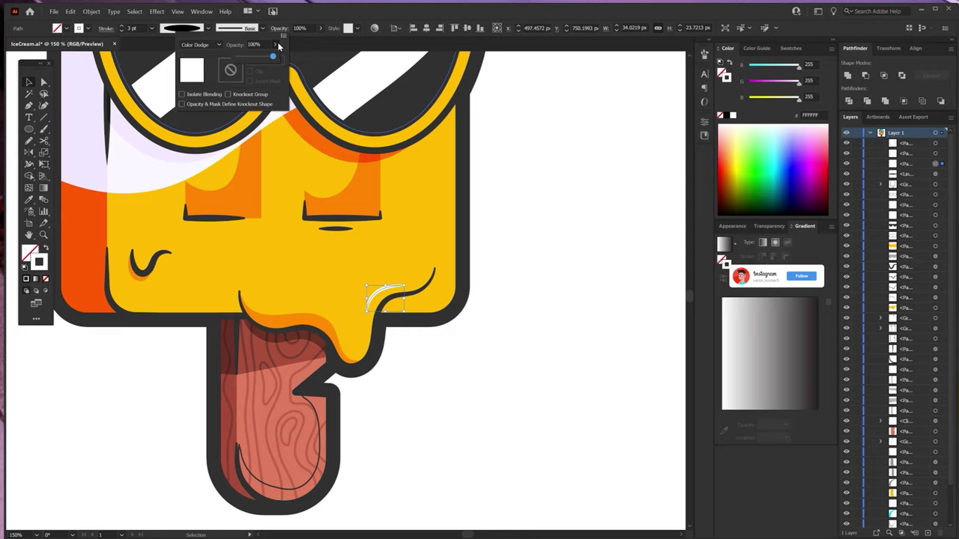
pyautogui.moveTo(268, 58); pyautogui.dragTo(255, 58)
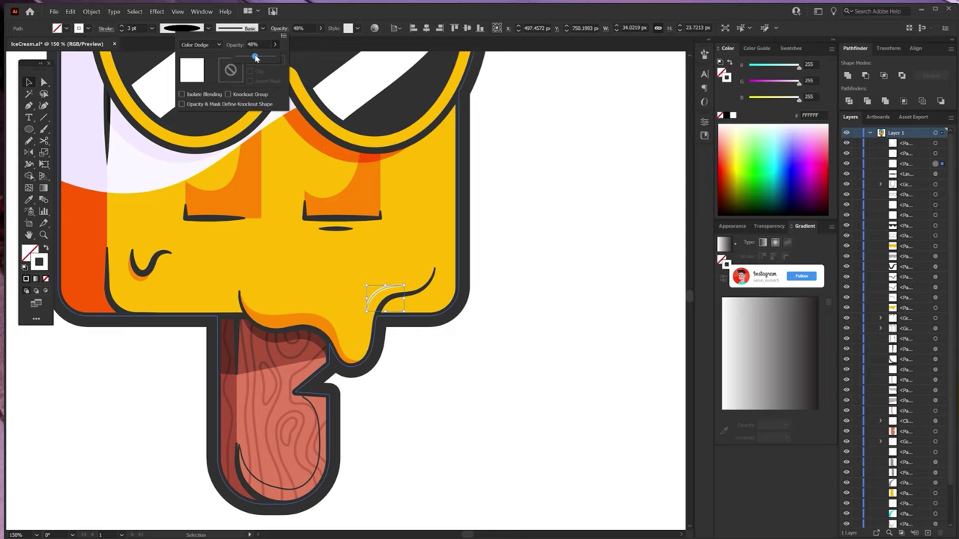
pyautogui.click(507, 212)
# - Taper the thin arc on the popsicle's top with a width profile
pyautogui.scroll(-1, 395, 367)
pyautogui.moveTo(539, 189); pyautogui.dragTo(502, 274)
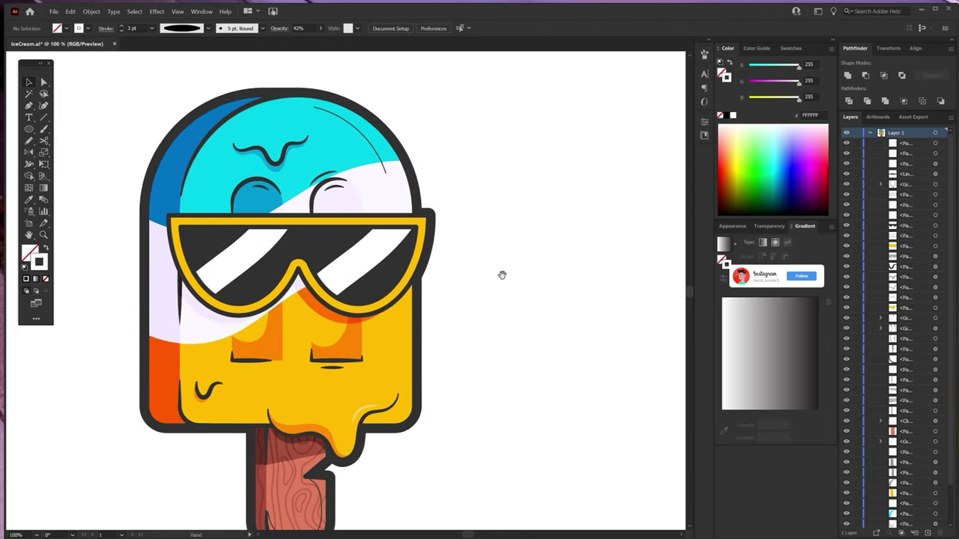
pyautogui.scroll(1, 382, 191)
pyautogui.click(373, 136)
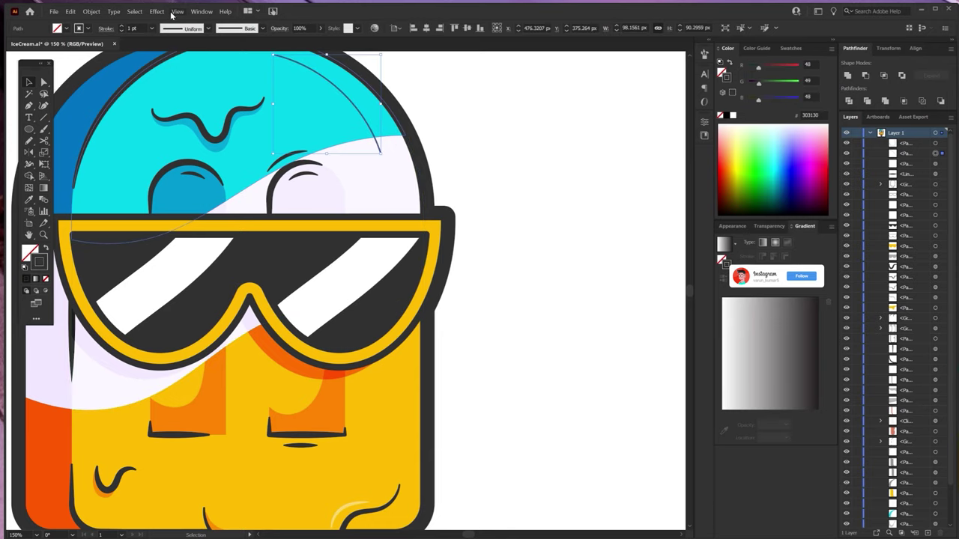
pyautogui.click(202, 28)
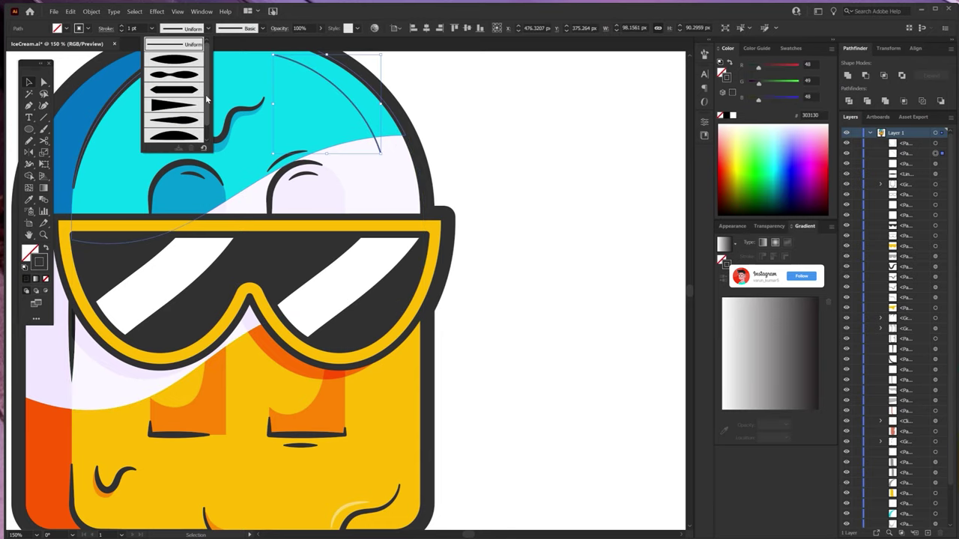
pyautogui.click(183, 136)
pyautogui.click(495, 152)
# - Apply the translucent white highlight style to the top arc with the Eyedropper
pyautogui.scroll(-2, 471, 272)
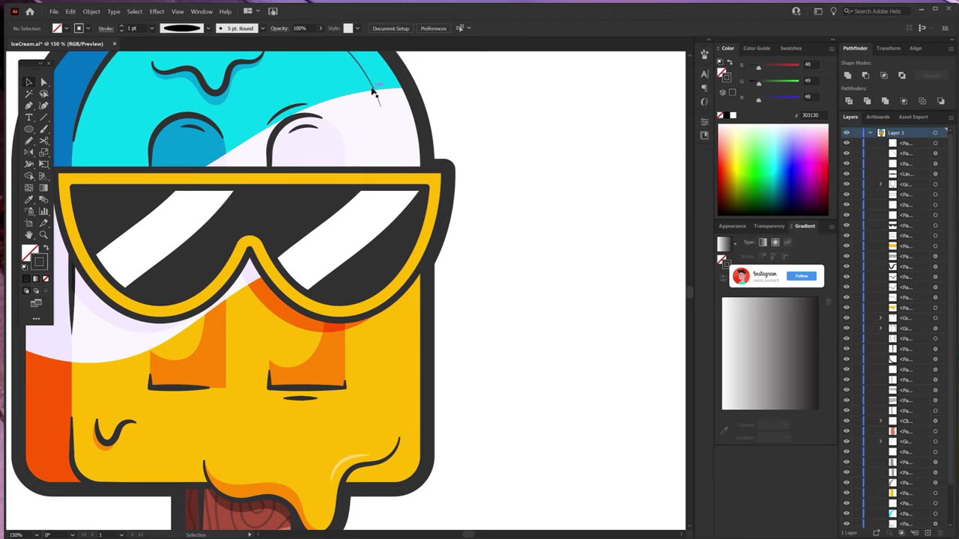
pyautogui.click(374, 88)
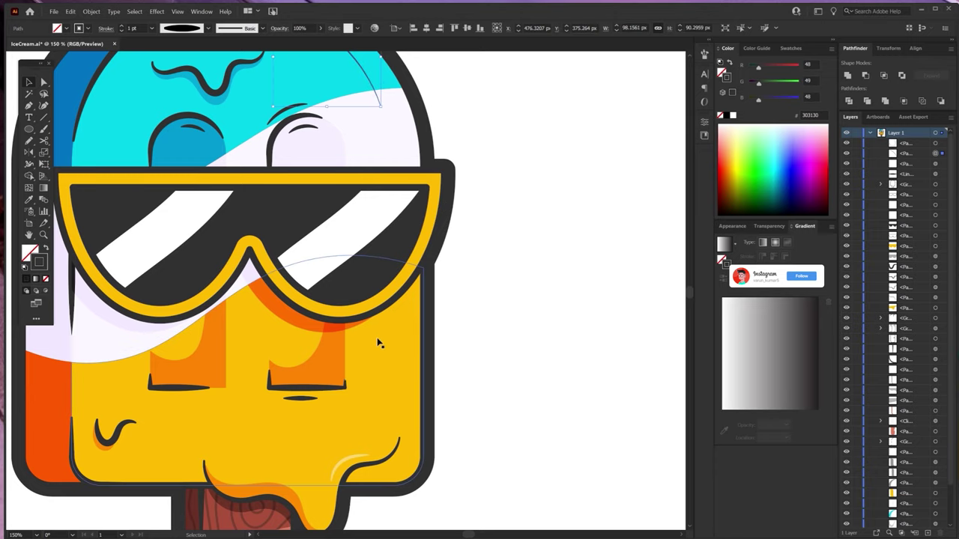
pyautogui.press('i')
pyautogui.click(353, 459)
pyautogui.scroll(3, 432, 148)
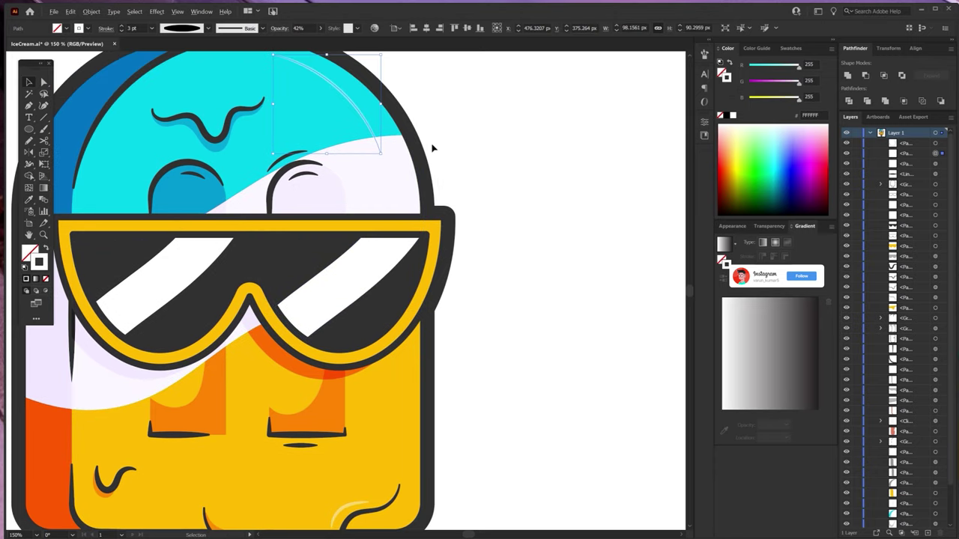
pyautogui.scroll(-1, 432, 148)
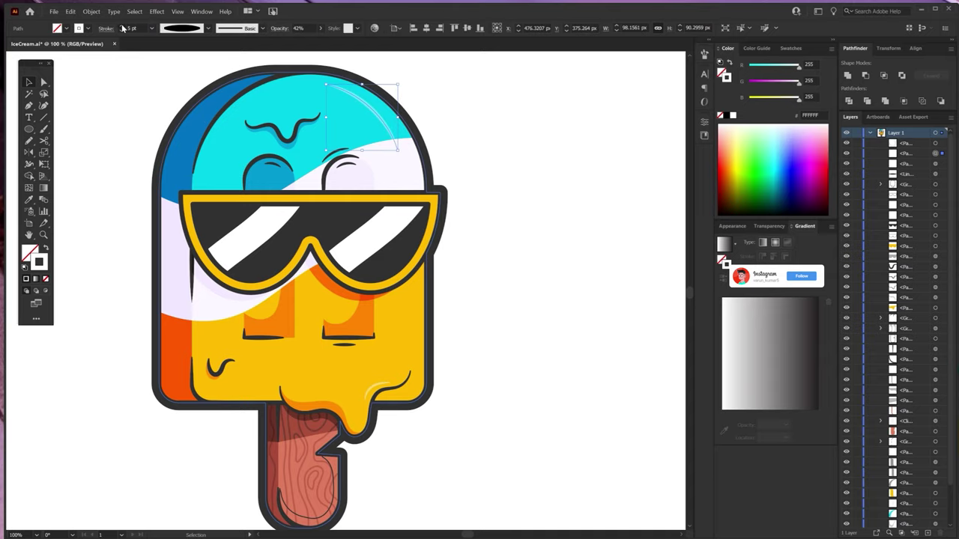
pyautogui.click(458, 113)
pyautogui.moveTo(380, 98)
pyautogui.mouseDown()
pyautogui.moveTo(376, 135)
pyautogui.moveTo(247, 214)
pyautogui.moveTo(343, 182)
pyautogui.mouseUp()
# - Fade the stick highlight and give the side stroke a lens-shaped width profile
pyautogui.press('n')
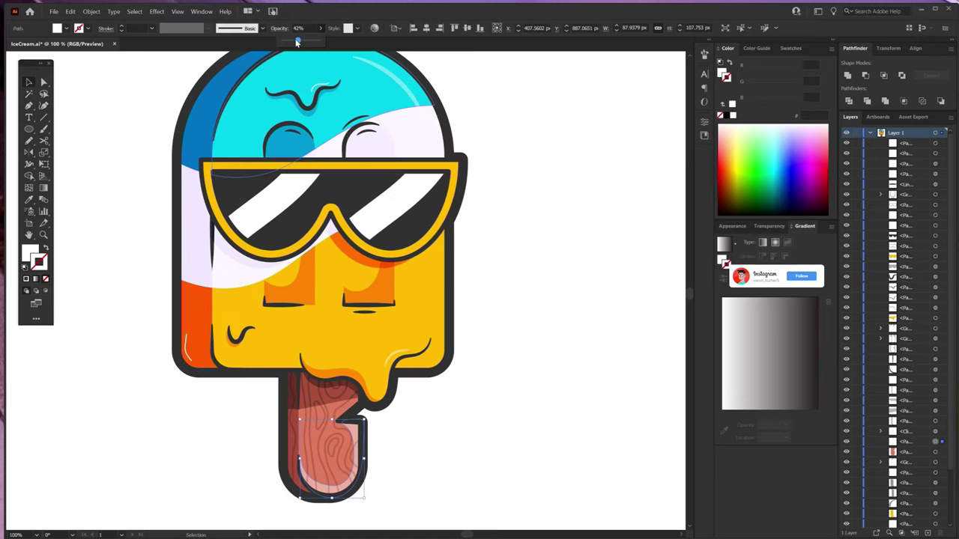
pyautogui.moveTo(296, 42); pyautogui.dragTo(291, 42)
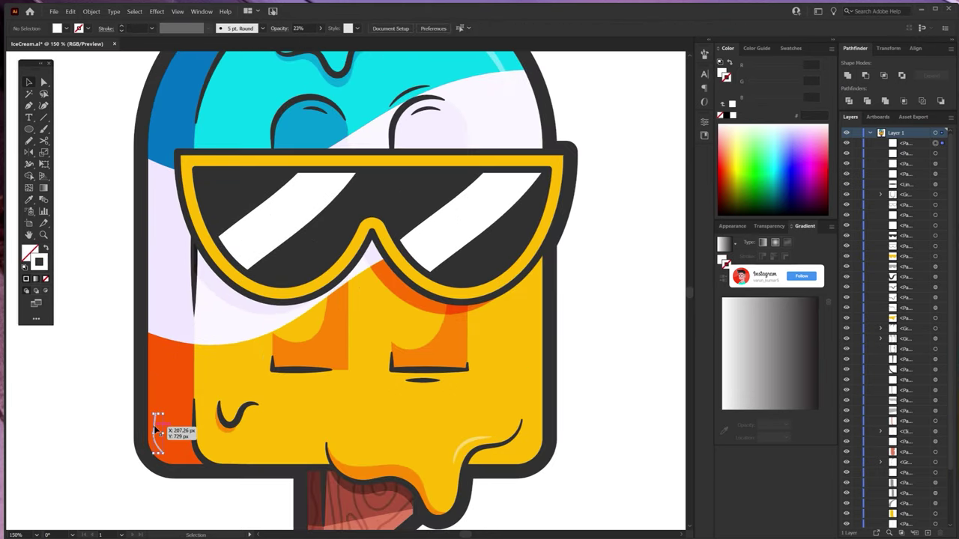
pyautogui.click(417, 377)
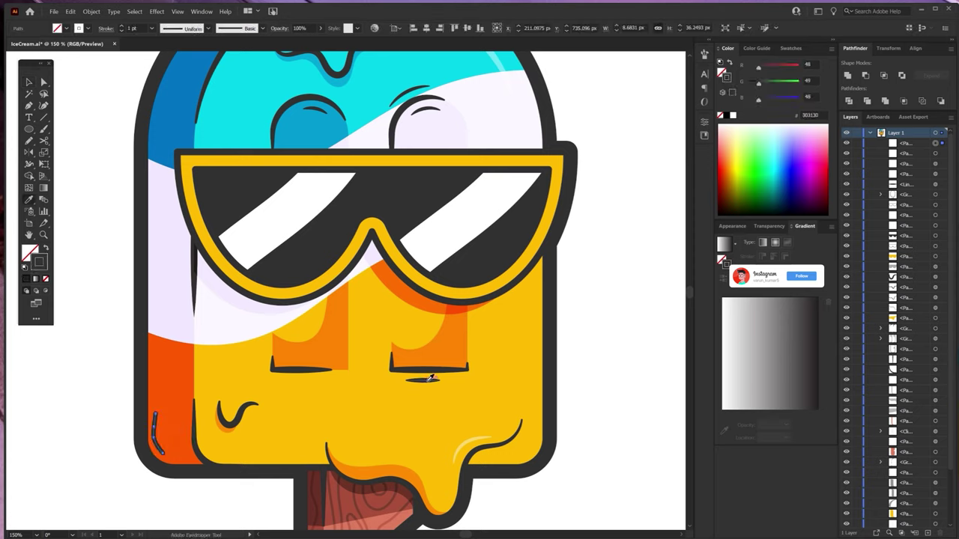
pyautogui.press('v')
pyautogui.click(182, 28)
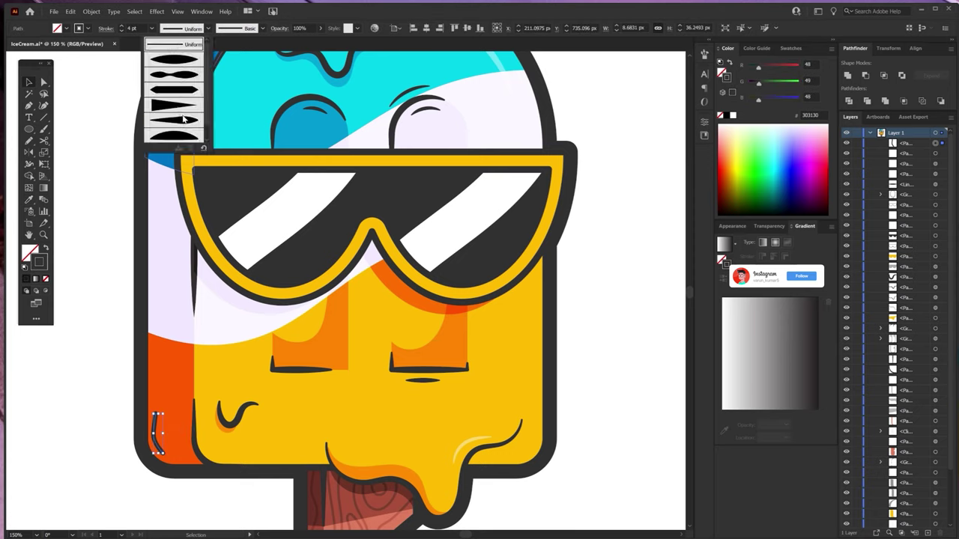
pyautogui.click(174, 60)
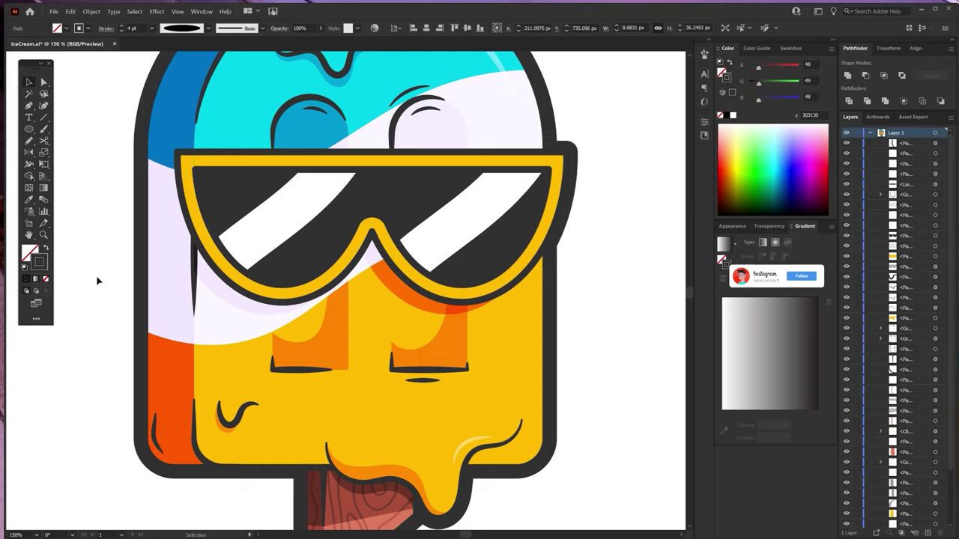
# - Make the eyebrow highlight 4 pt with a lens-shaped taper, and draw a square beside the popsicle
pyautogui.hotkey('ctrl', 'z')
pyautogui.hotkey('ctrl', 'z')
pyautogui.hotkey('ctrl', '+')
pyautogui.hotkey('ctrl', '+')
pyautogui.hotkey('ctrl', '+')
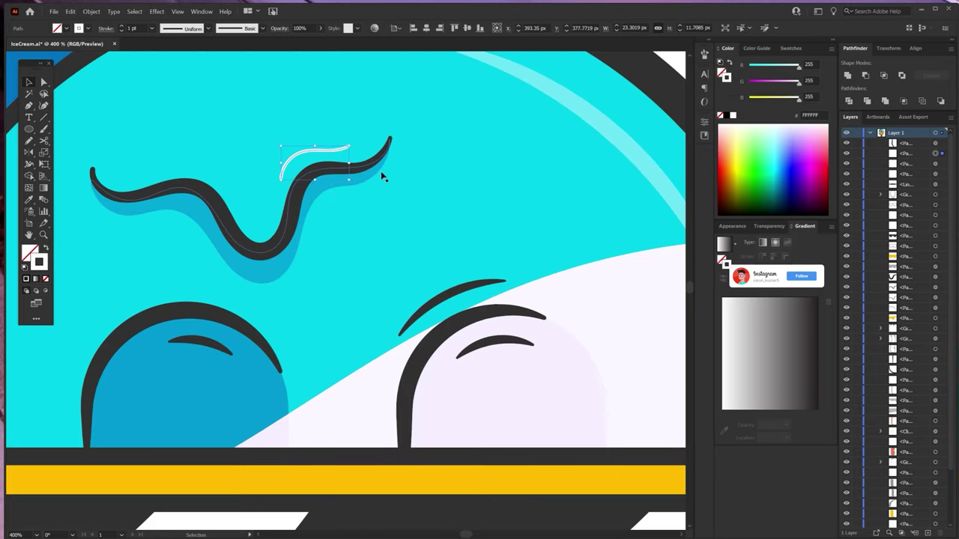
pyautogui.hotkey('ctrl', 'shift', 'z')
pyautogui.hotkey('ctrl', 'shift', 'z')
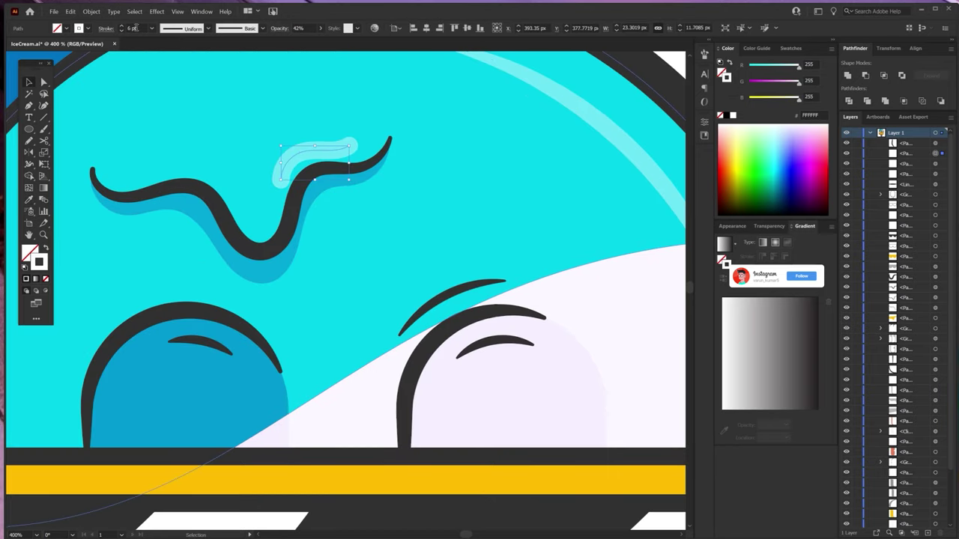
pyautogui.click(122, 31)
pyautogui.click(123, 32)
pyautogui.click(183, 32)
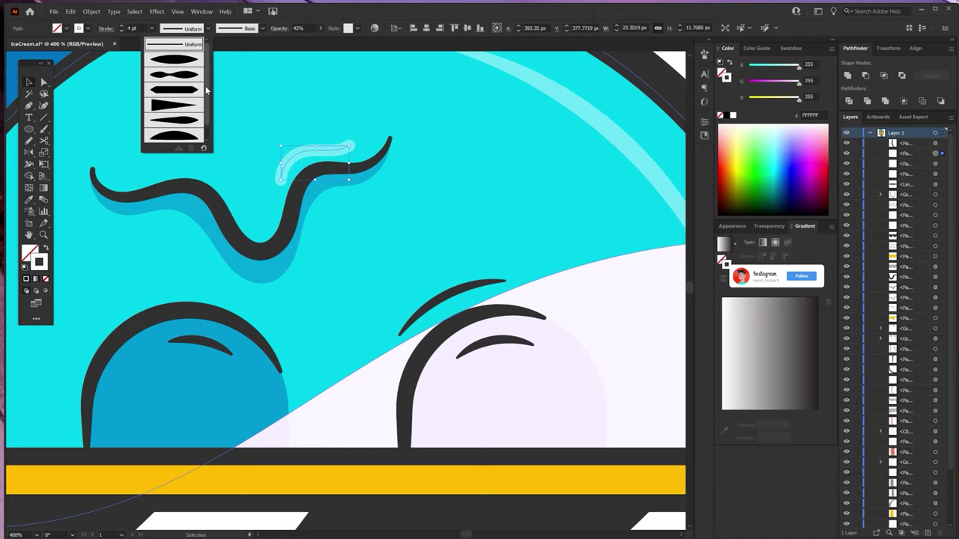
pyautogui.click(174, 58)
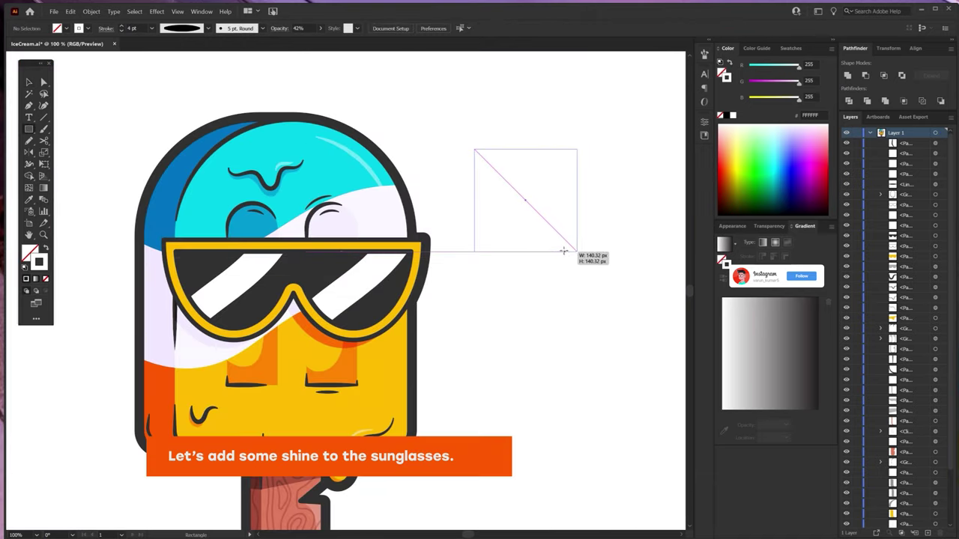
pyautogui.moveTo(574, 252); pyautogui.dragTo(552, 240)
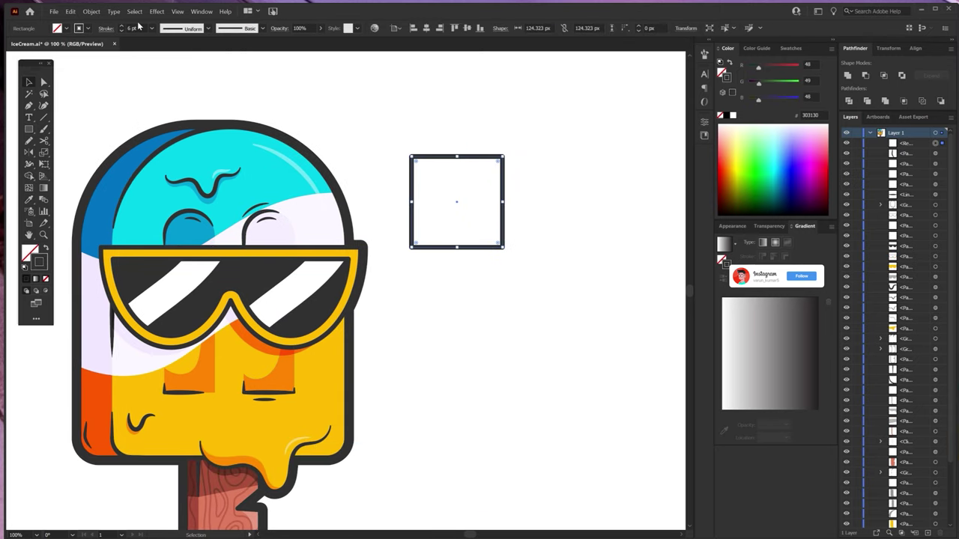
# - Pucker the square into a four-pointed star and rotate it 45 degrees
pyautogui.click(156, 12)
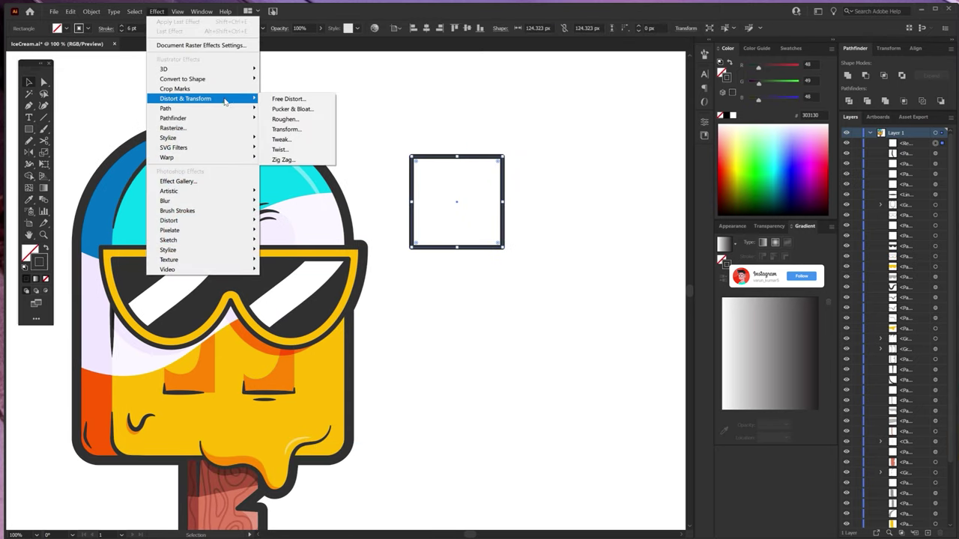
pyautogui.click(296, 109)
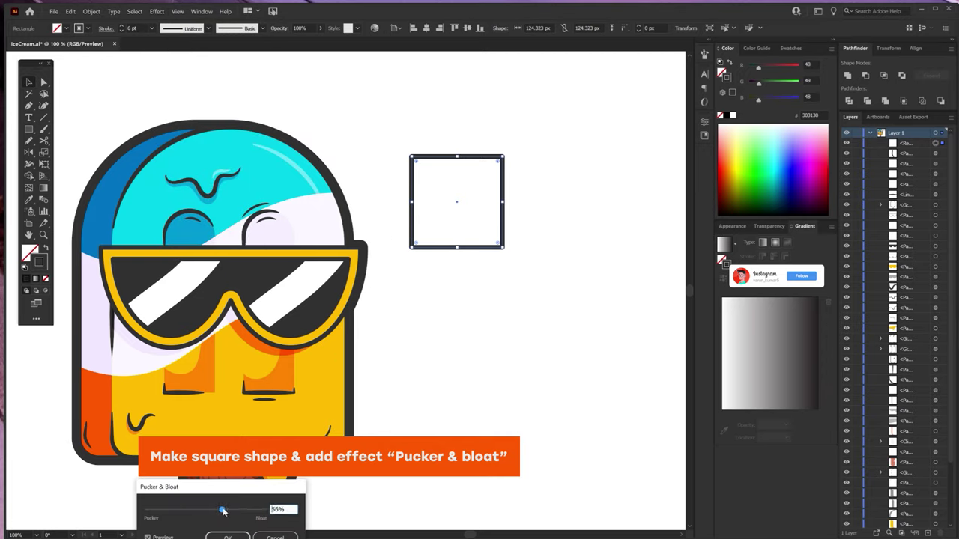
pyautogui.moveTo(222, 511); pyautogui.dragTo(186, 512)
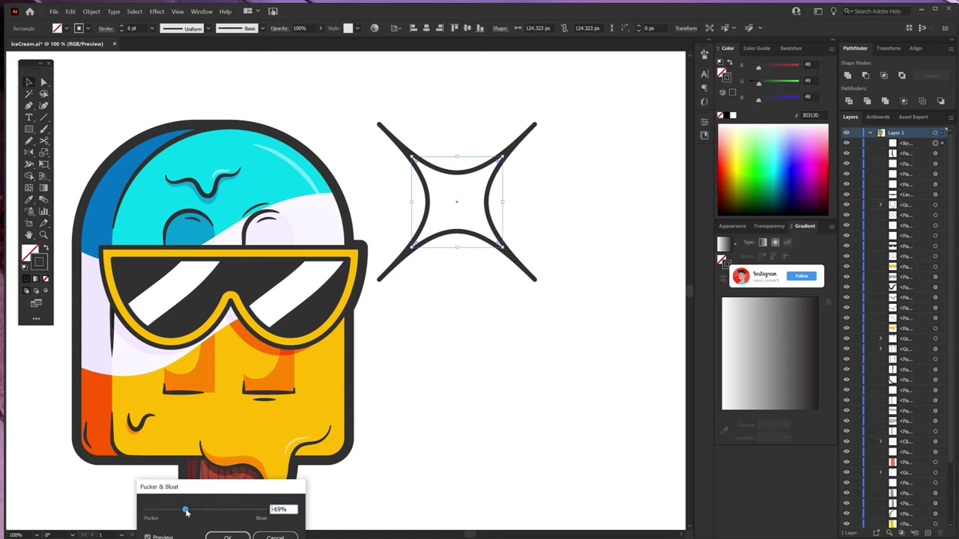
pyautogui.click(227, 537)
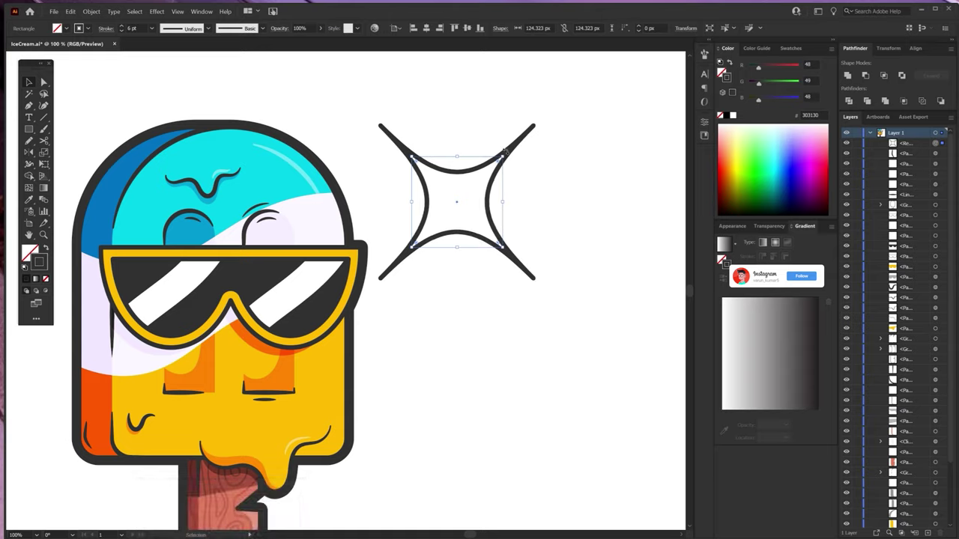
pyautogui.moveTo(503, 154)
pyautogui.mouseDown()
pyautogui.moveTo(519, 204)
pyautogui.moveTo(493, 202)
pyautogui.mouseUp()
# - Expand the star's appearance, move it beside the glasses' corner and shrink it to about a third
pyautogui.click(91, 12)
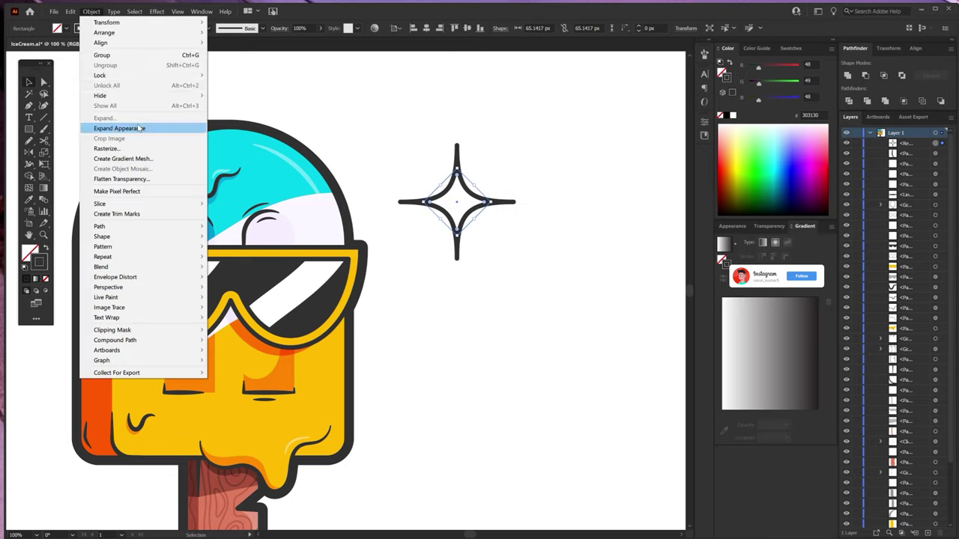
pyautogui.click(97, 128)
pyautogui.click(514, 172)
pyautogui.moveTo(482, 200); pyautogui.dragTo(371, 245)
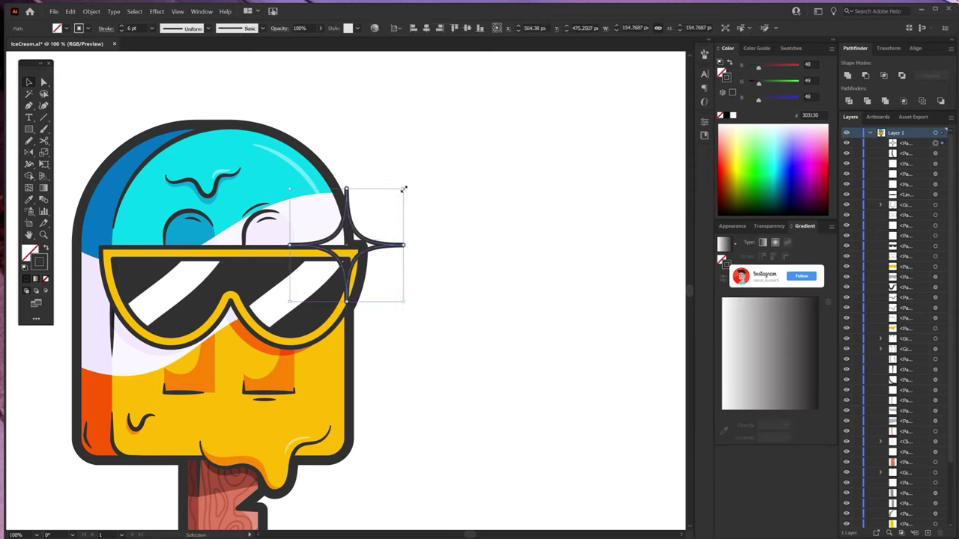
pyautogui.moveTo(403, 189); pyautogui.dragTo(346, 255)
# - Give the sparkle the white fill and stroke style and nudge it onto the glasses' corner
pyautogui.press('i')
pyautogui.click(300, 291)
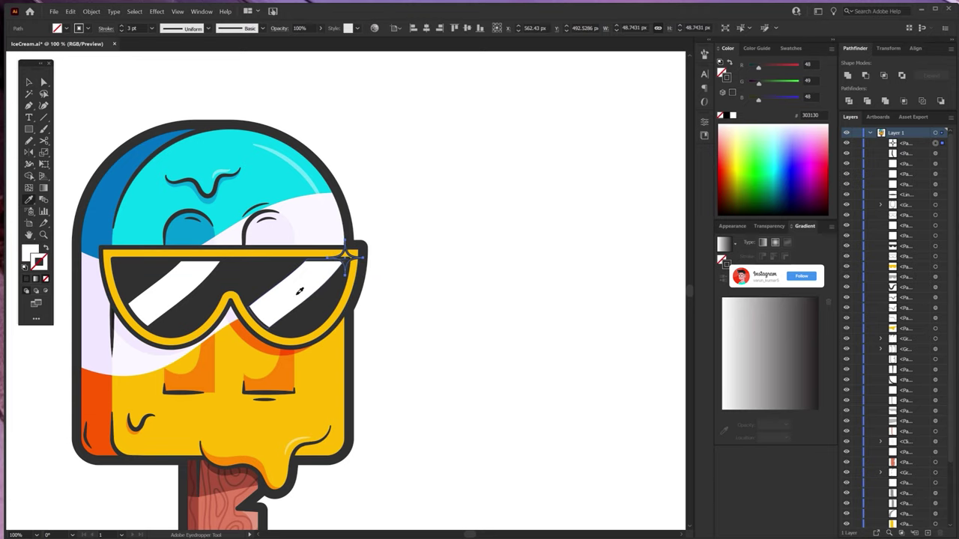
pyautogui.press('v')
pyautogui.click(390, 227)
pyautogui.moveTo(345, 262); pyautogui.dragTo(349, 257)
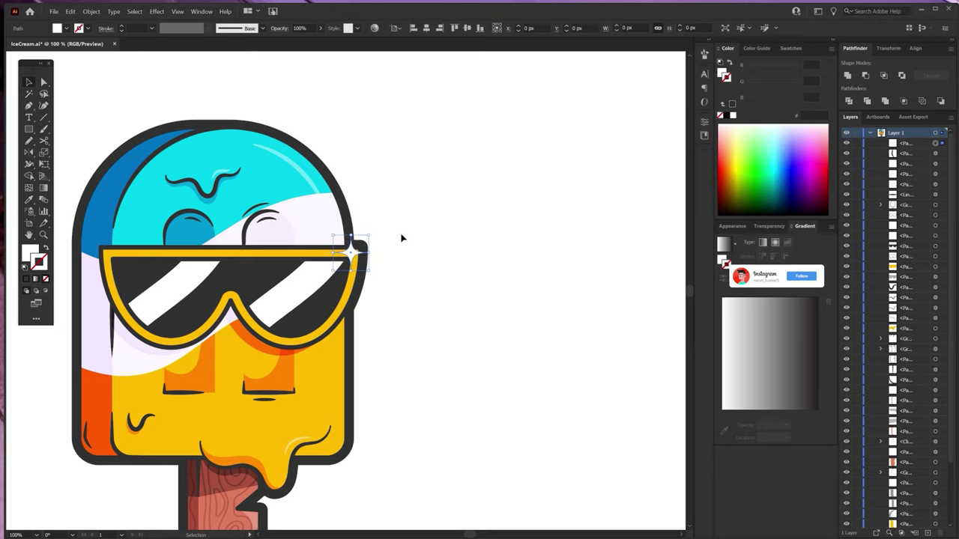
pyautogui.click(401, 238)
# - Place a copy of the sparkle on the sunglasses' bridge
pyautogui.scroll(-1, 405, 240)
pyautogui.scroll(-1, 405, 239)
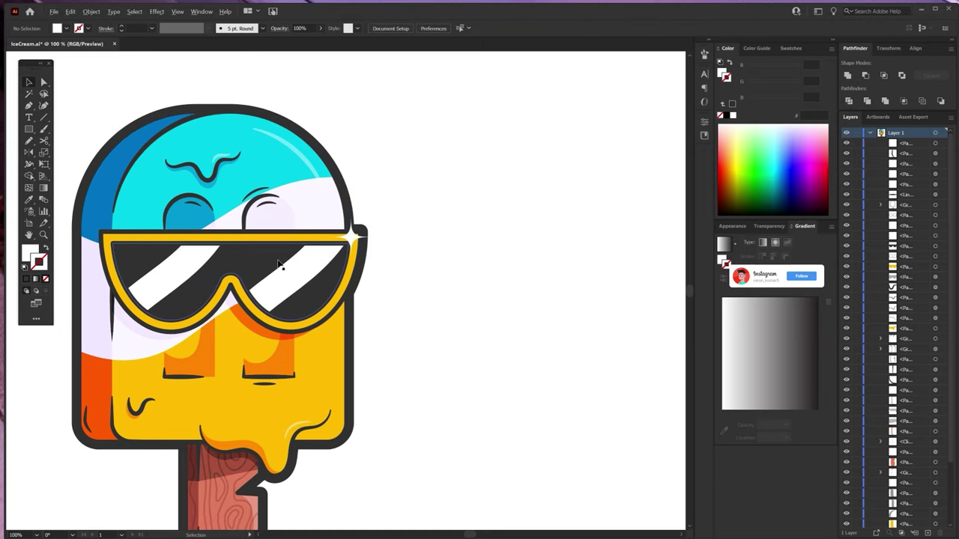
pyautogui.scroll(-3, 405, 239)
pyautogui.scroll(4, 306, 274)
pyautogui.scroll(2, 305, 274)
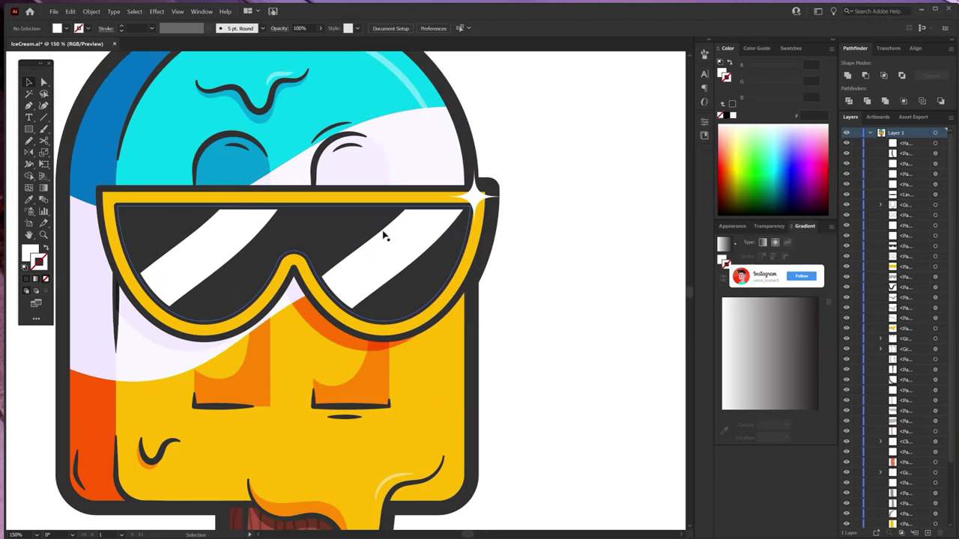
pyautogui.moveTo(478, 198)
pyautogui.mouseDown()
pyautogui.moveTo(292, 258)
pyautogui.moveTo(330, 234)
pyautogui.mouseUp()
# - Draw a large circle centred on the popsicle and send it to the back
pyautogui.hotkey('ctrl', 'shift', 'a')
pyautogui.press('l')
pyautogui.scroll(-3, 321, 262)
pyautogui.moveTo(318, 266); pyautogui.dragTo(418, 368)
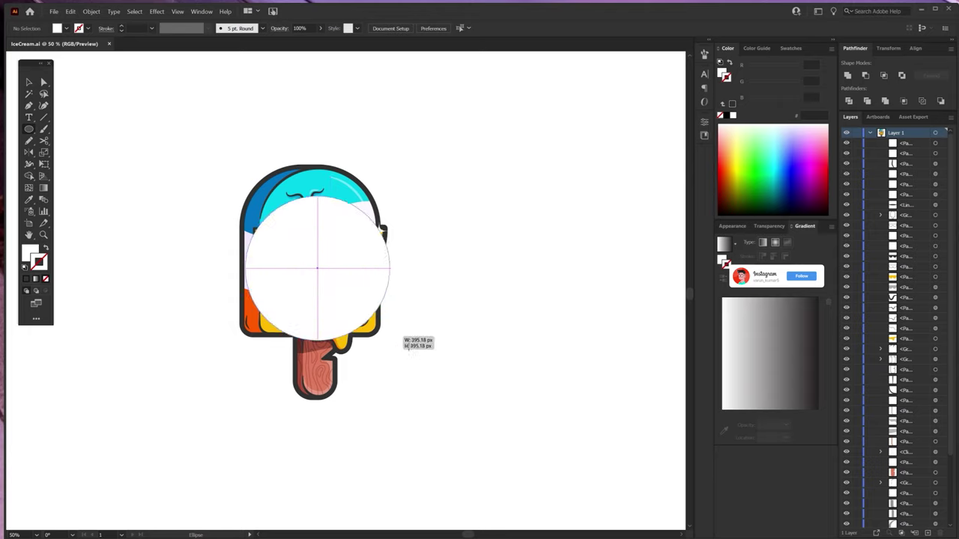
pyautogui.press('v')
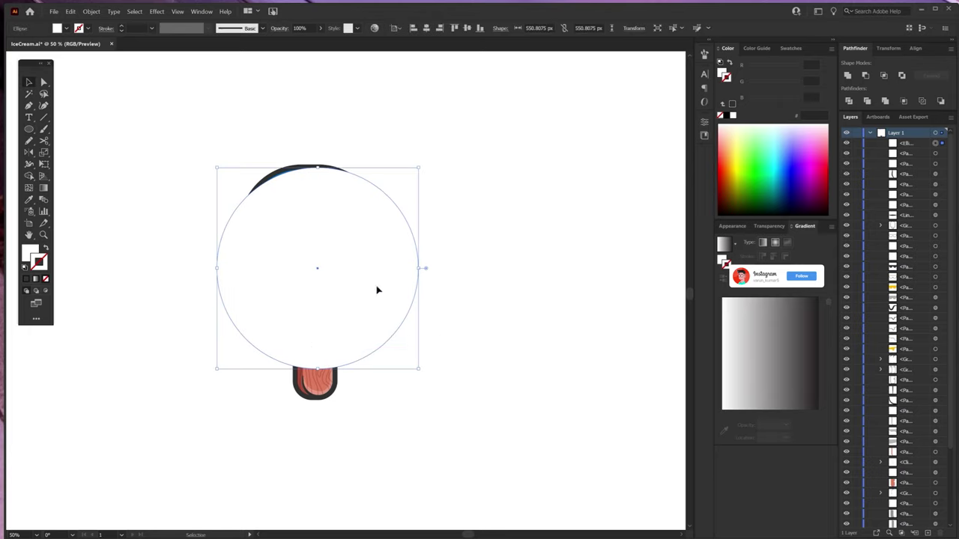
pyautogui.moveTo(376, 289); pyautogui.dragTo(375, 291)
pyautogui.hotkey('ctrl', 'shift', '[')
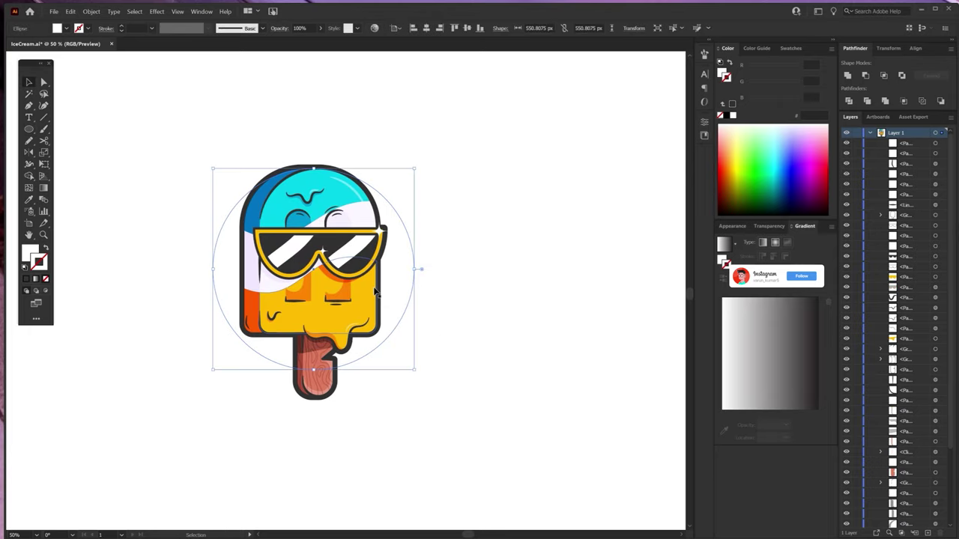
# - Fill the circle with the pink FF5D5E swatch and enlarge it evenly to about 585 px
pyautogui.click(788, 48)
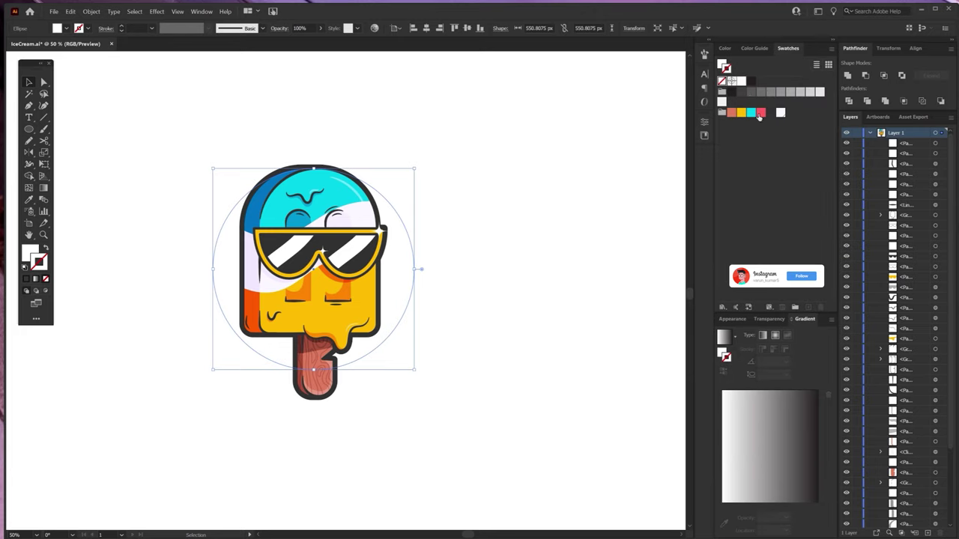
pyautogui.click(760, 114)
pyautogui.moveTo(400, 270); pyautogui.dragTo(398, 269)
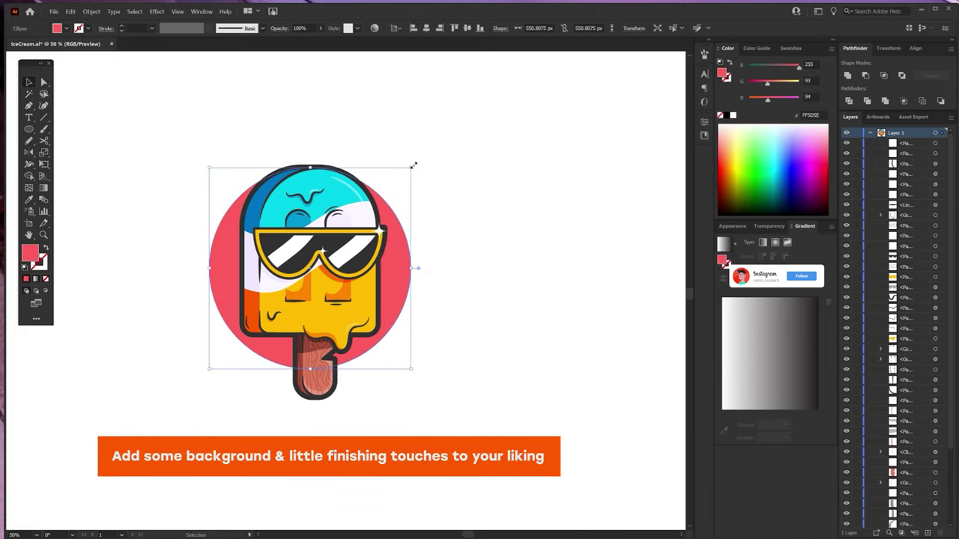
pyautogui.moveTo(413, 164); pyautogui.dragTo(419, 159)
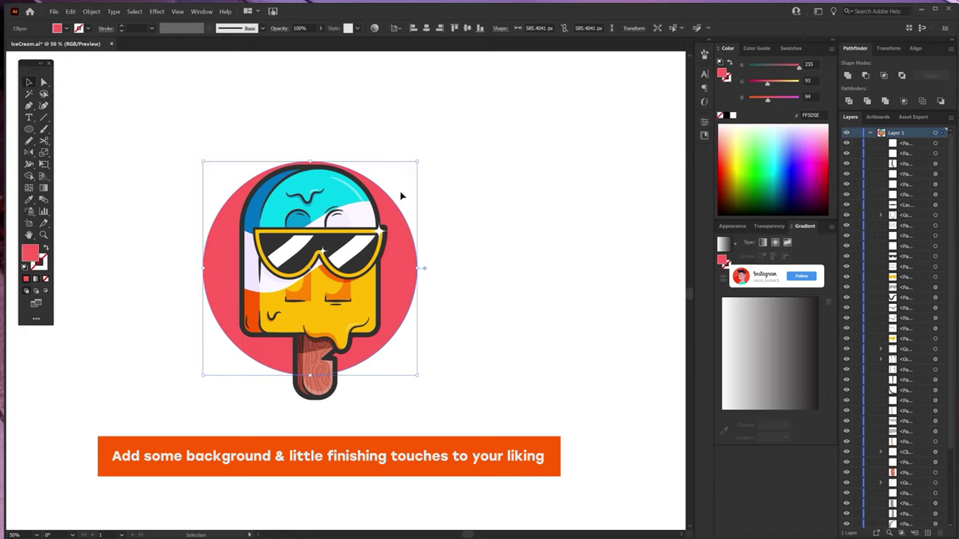
# - Group all the popsicle artwork, leaving the pink circle out
pyautogui.moveTo(475, 160); pyautogui.dragTo(223, 349)
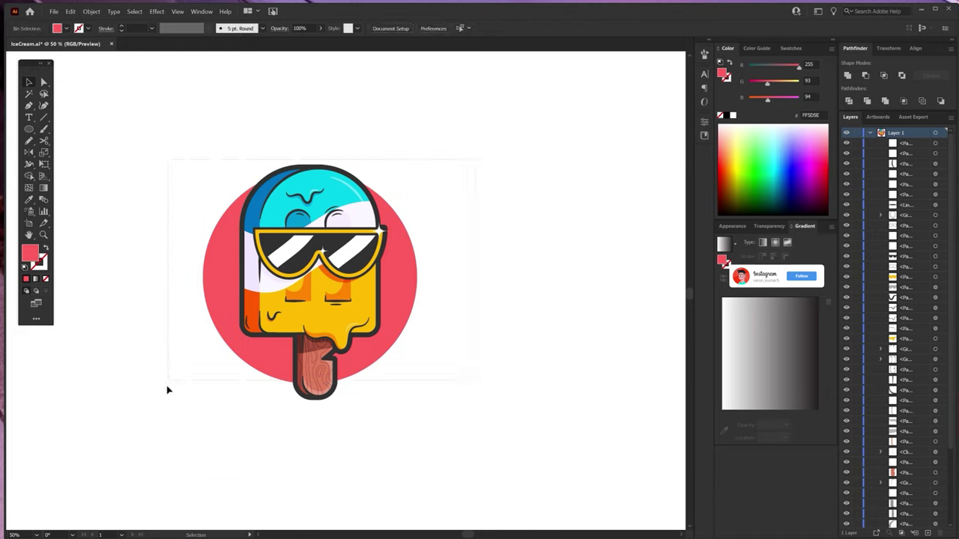
pyautogui.keyDown('shift'); pyautogui.click(223, 348); pyautogui.keyUp('shift')
pyautogui.hotkey('ctrl', 'g')
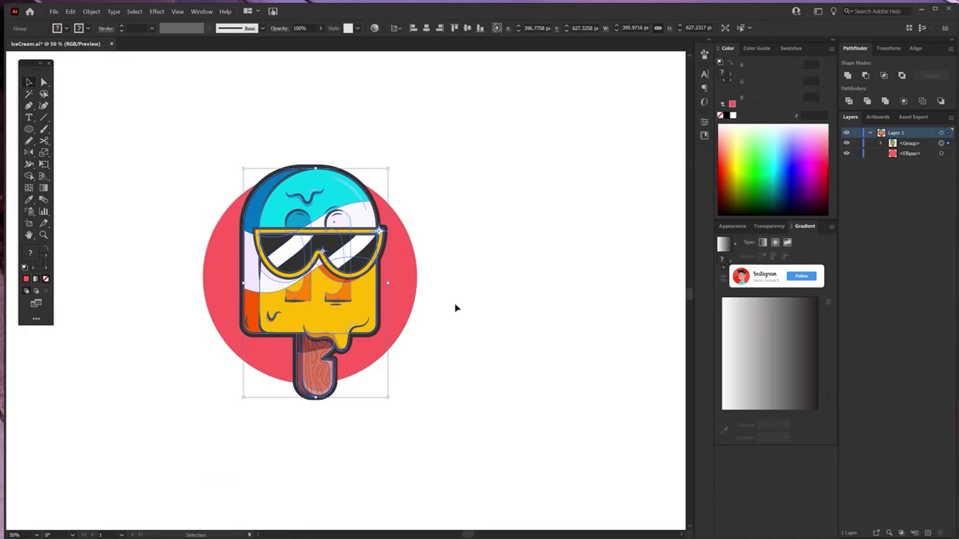
pyautogui.click(455, 308)
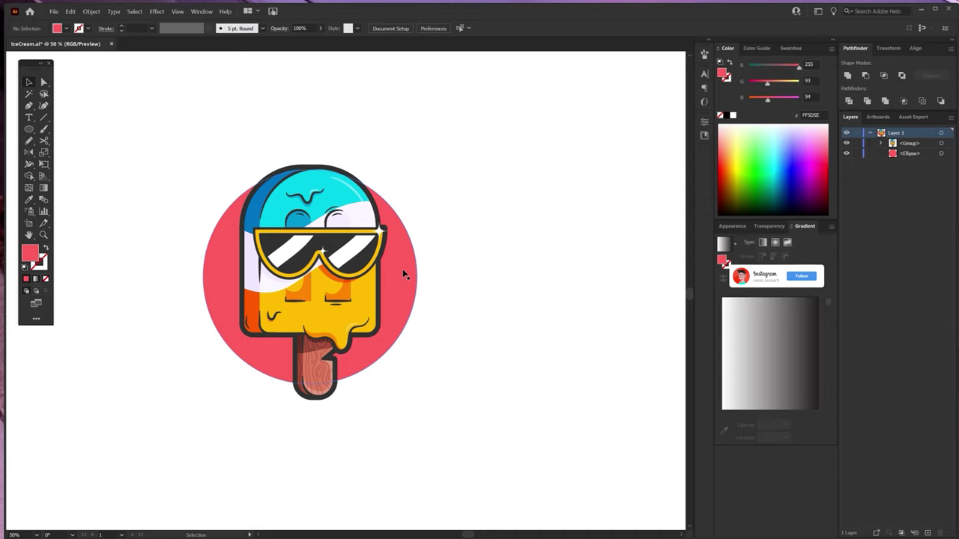
# - In the isolated popsicle group, set a white stroke at 25 pt weight
pyautogui.doubleClick(379, 301)
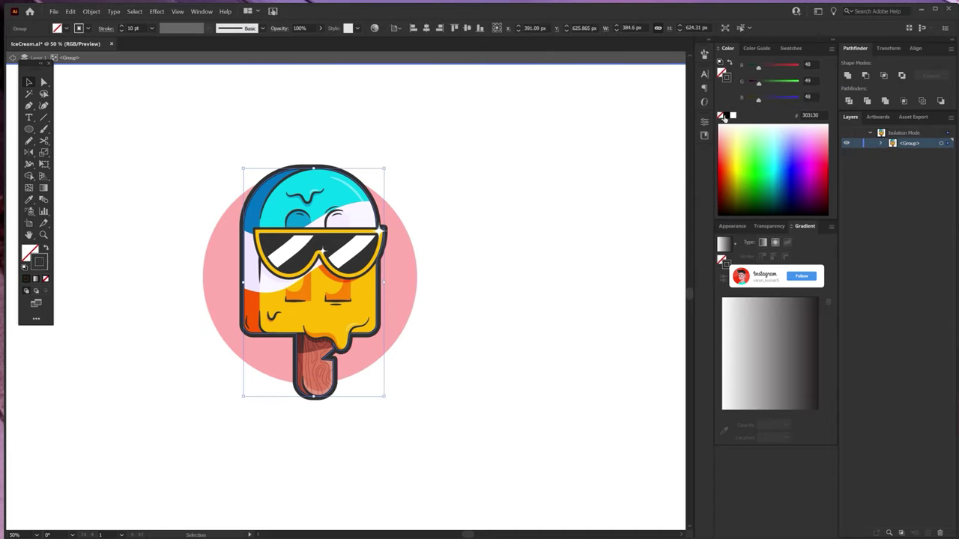
pyautogui.click(732, 116)
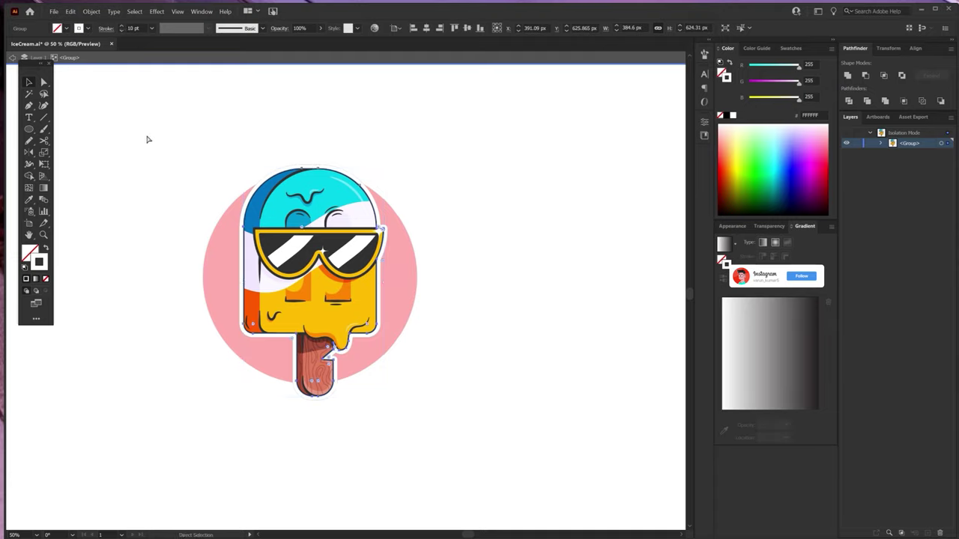
pyautogui.hotkey('ctrl', 'z')
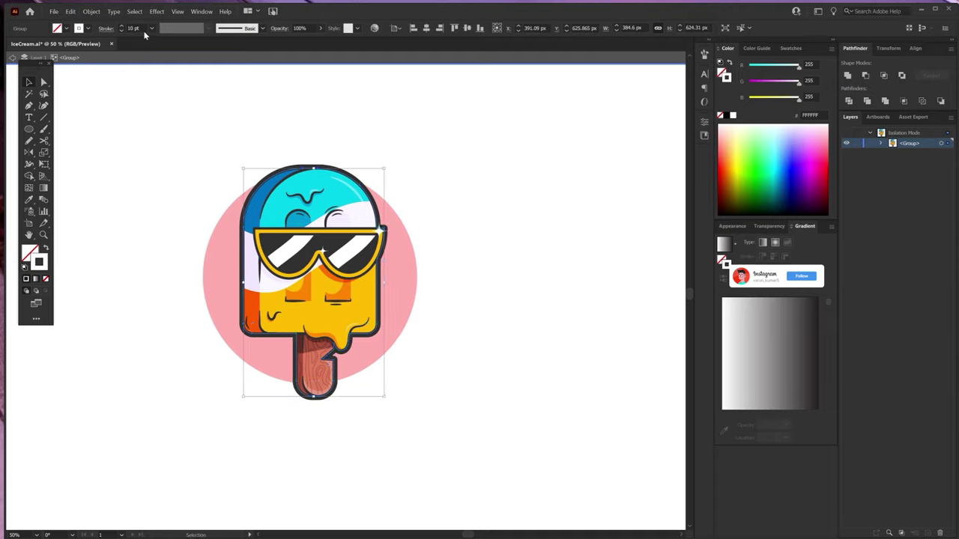
pyautogui.write('5')
pyautogui.press('Return')
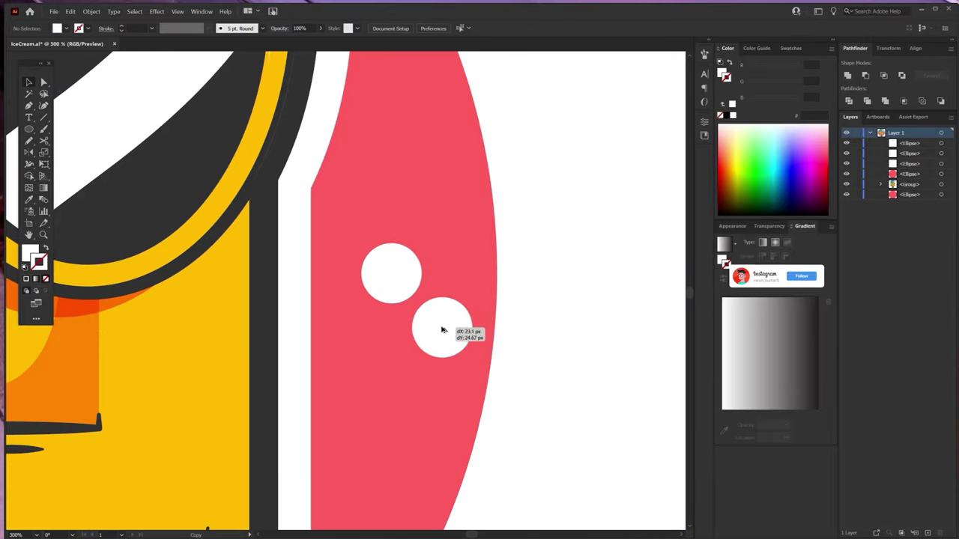
# - Duplicate white dots above the popsicle's top-right and recolour one cyan with the Eyedropper
pyautogui.moveTo(442, 328); pyautogui.dragTo(436, 296)
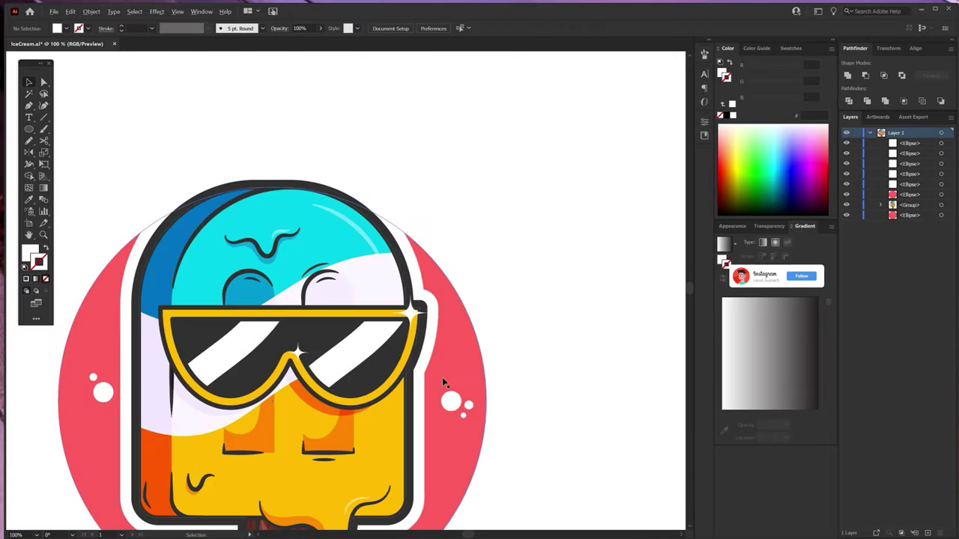
pyautogui.moveTo(442, 377); pyautogui.dragTo(431, 230)
pyautogui.press('i')
pyautogui.click(326, 237)
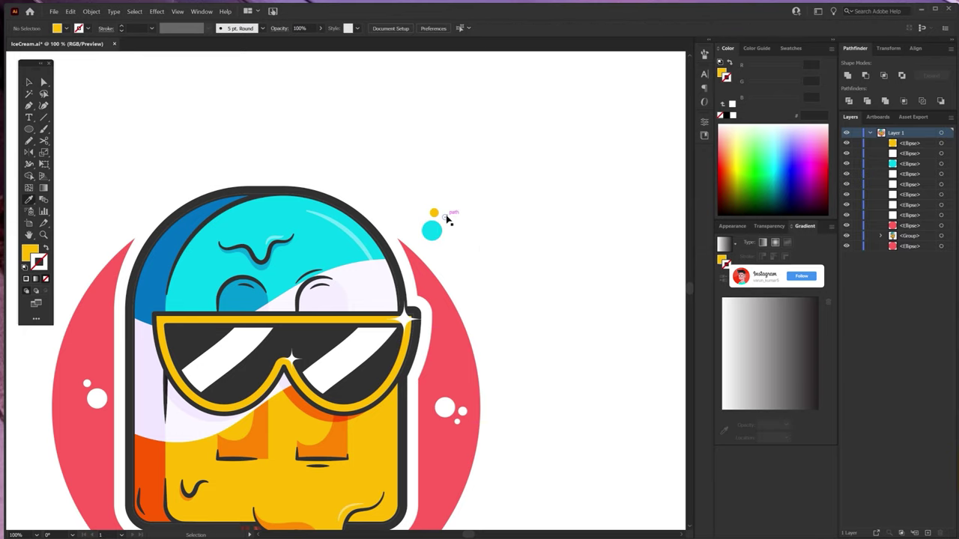
pyautogui.scroll(-2, 423, 306)
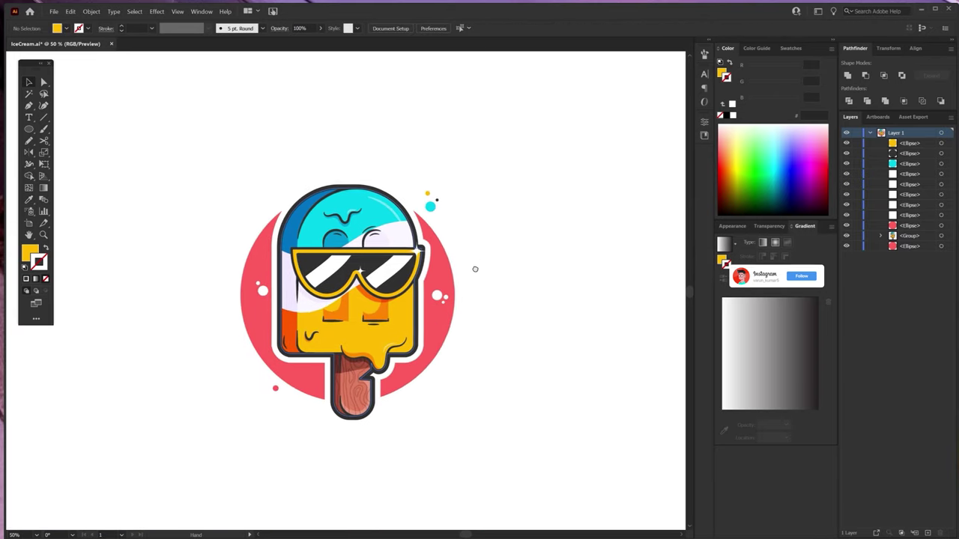